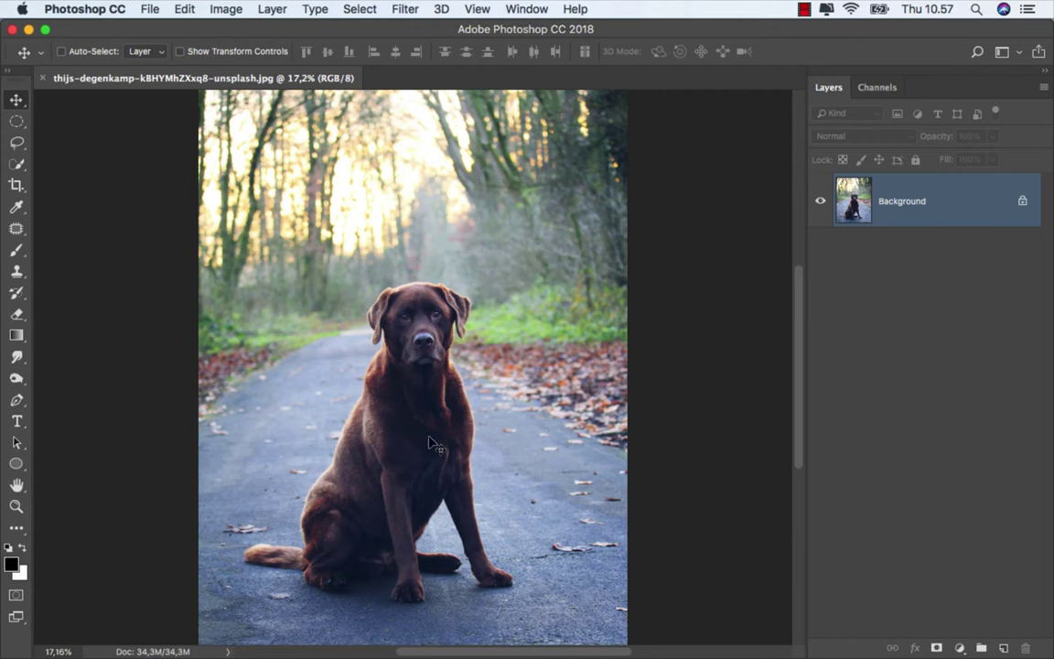
- Switch to the Pen Tool in Path mode and zoom in on the dog's paws
click(16, 402)
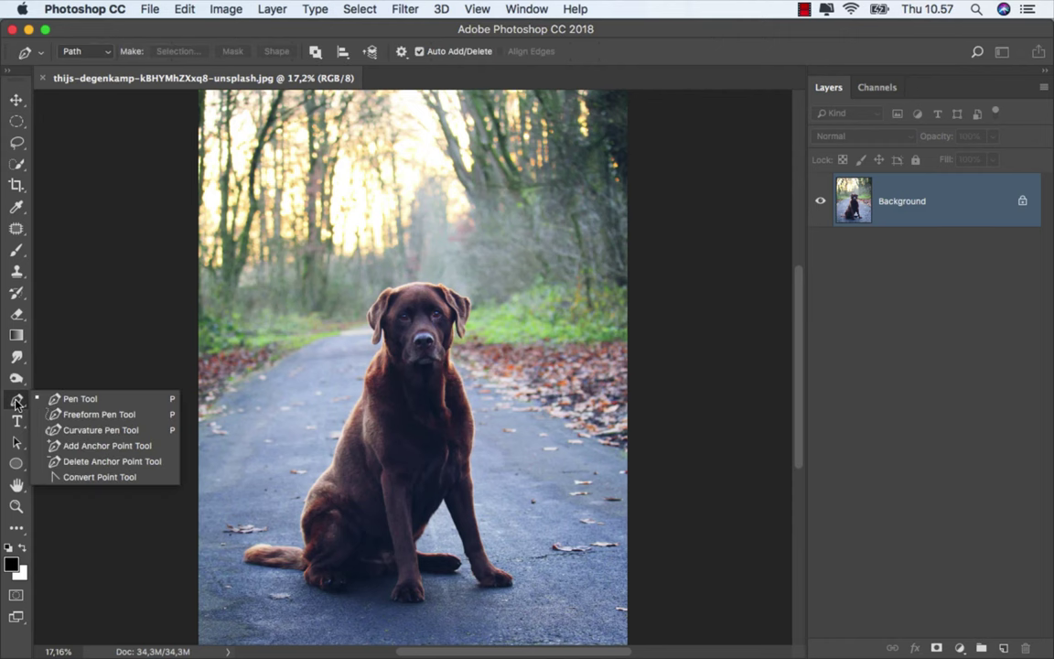
click(62, 399)
scroll(425, 599, up, 3)
scroll(425, 599, up, 5)
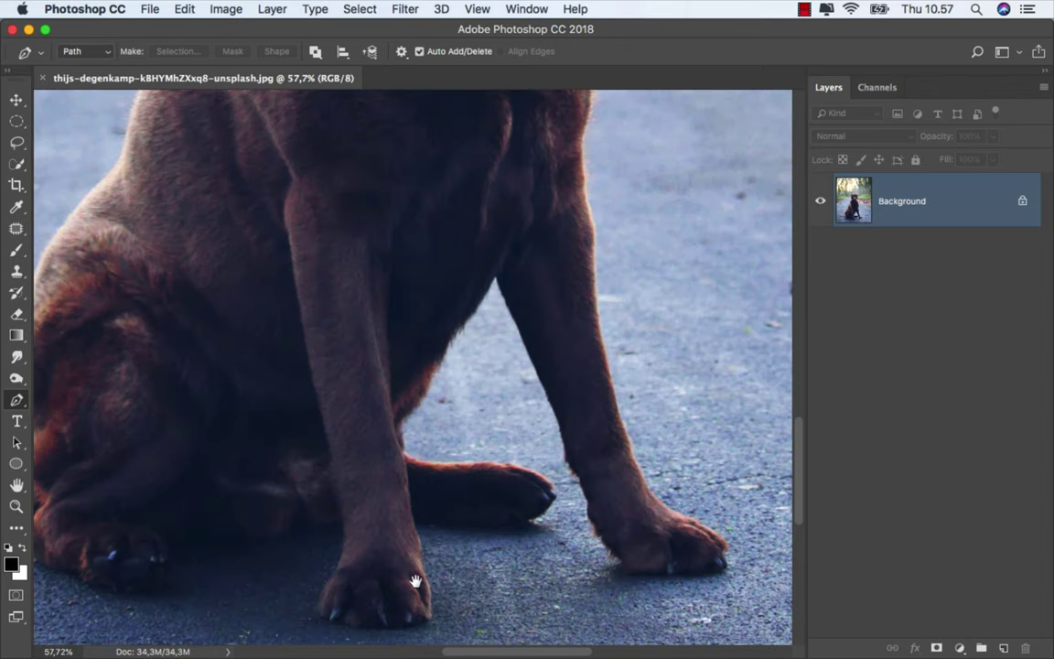
scroll(478, 479, up, 1)
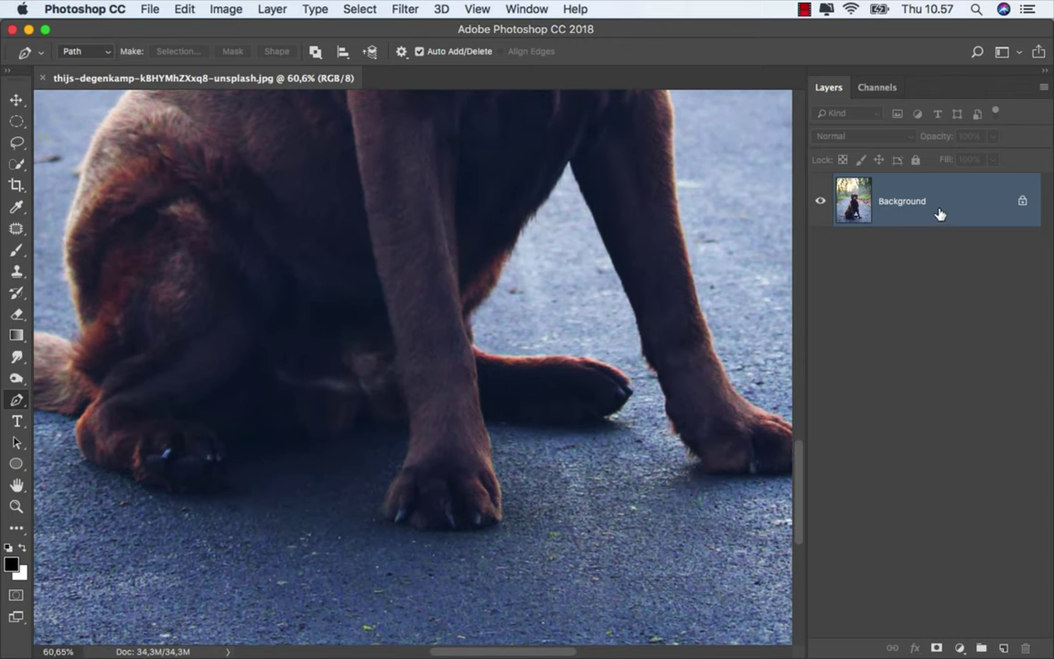
- Add an Exposure adjustment layer set to about +3.10 to strongly brighten the photo
click(961, 648)
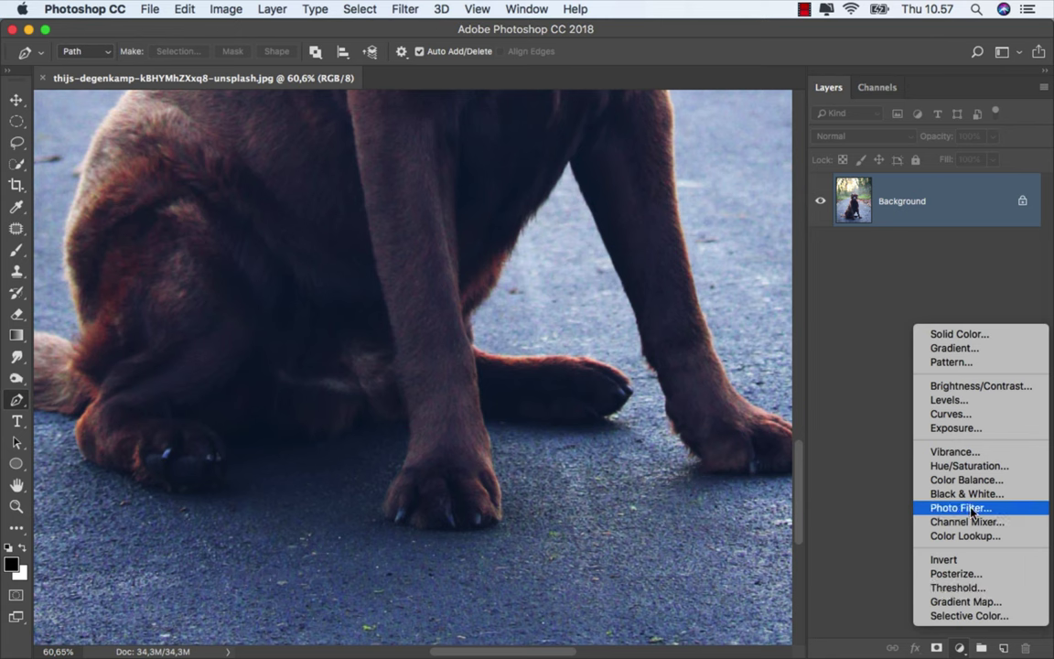
click(981, 426)
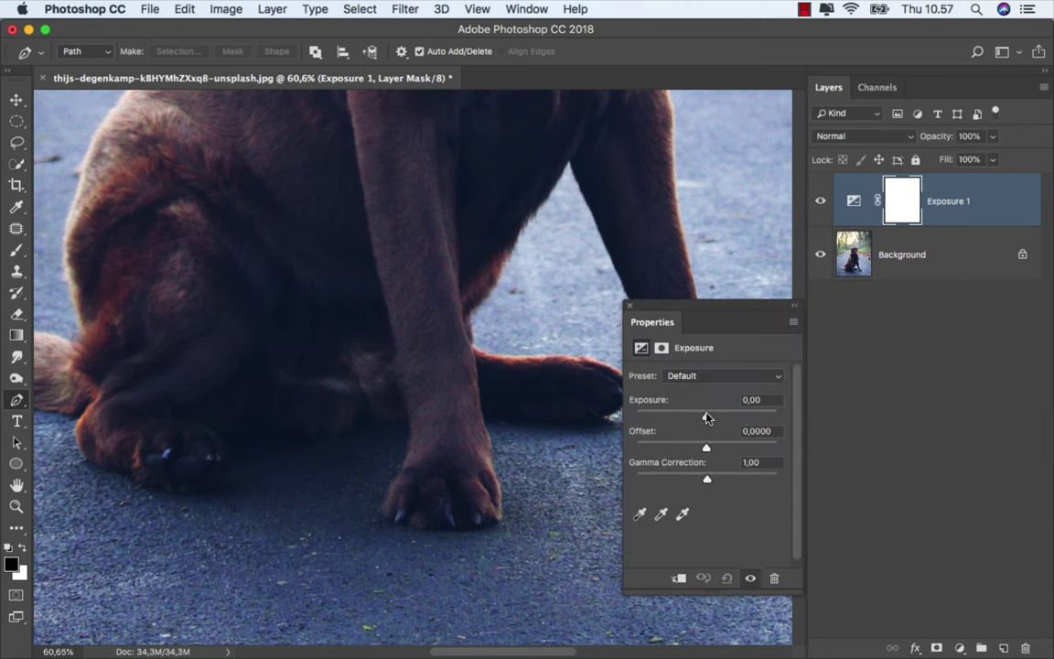
drag(712, 417, 739, 417)
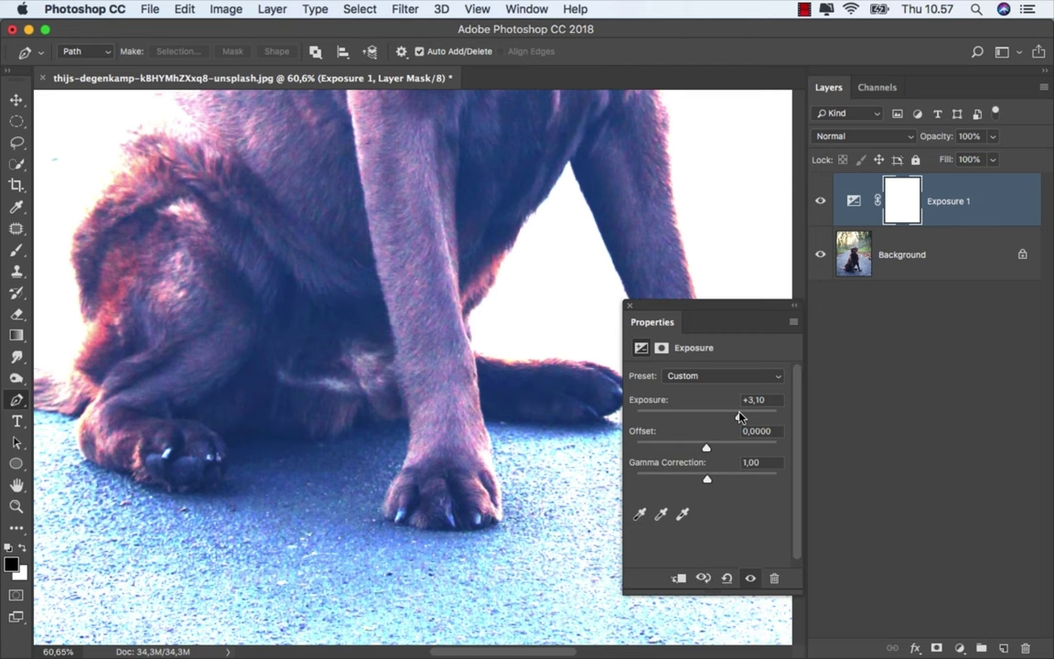
click(629, 305)
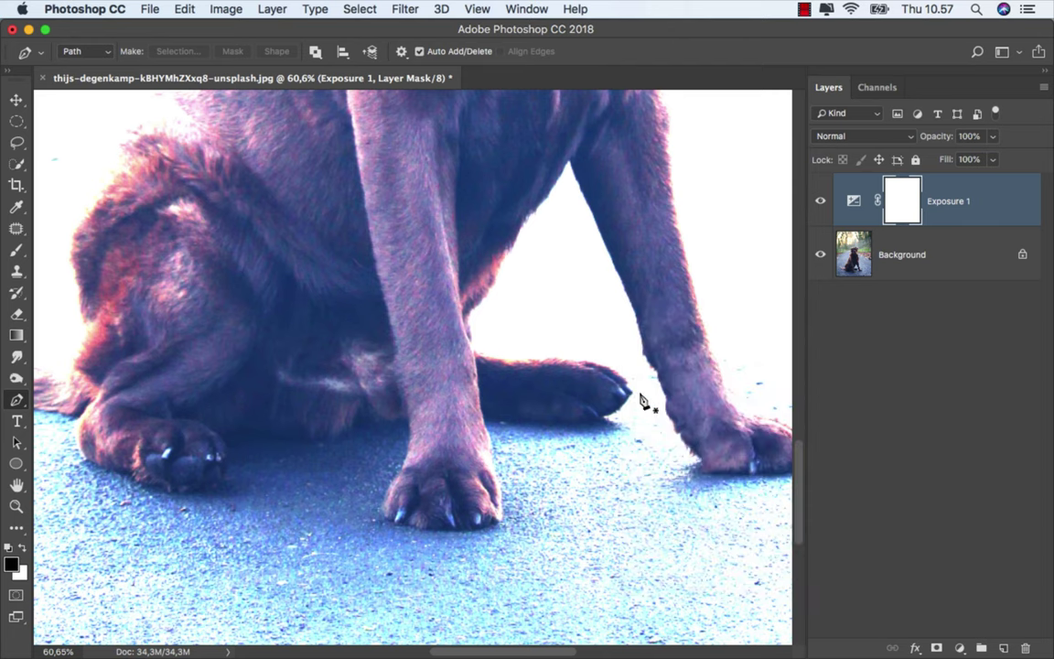
- Keep the path colour Light Red and place the first anchor under the resting paw
scroll(597, 425, up, 10)
scroll(598, 426, down, 1)
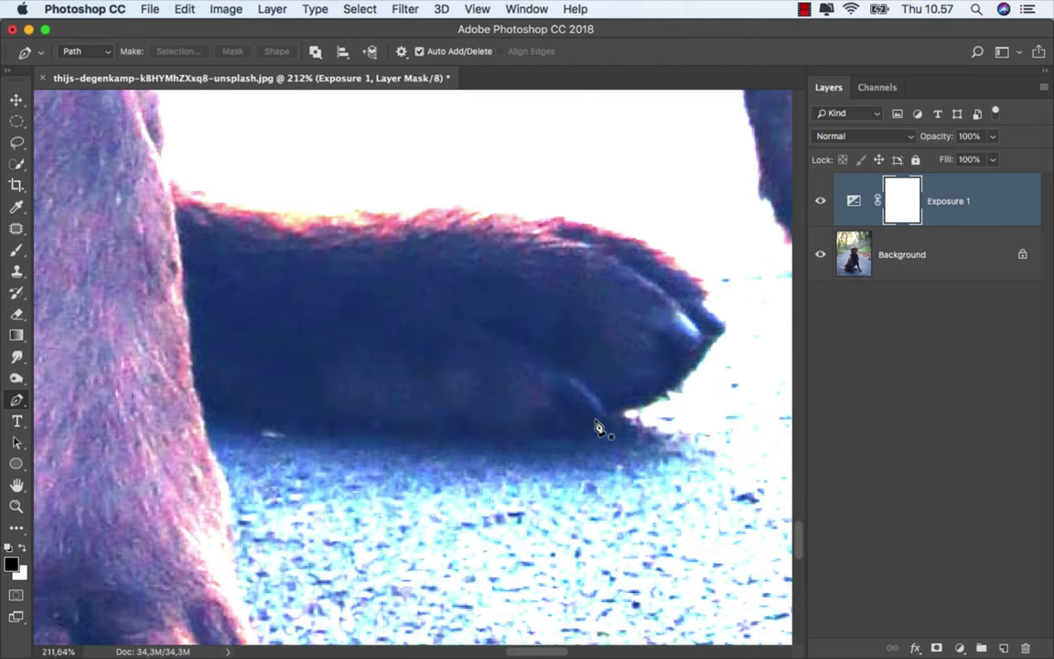
click(401, 52)
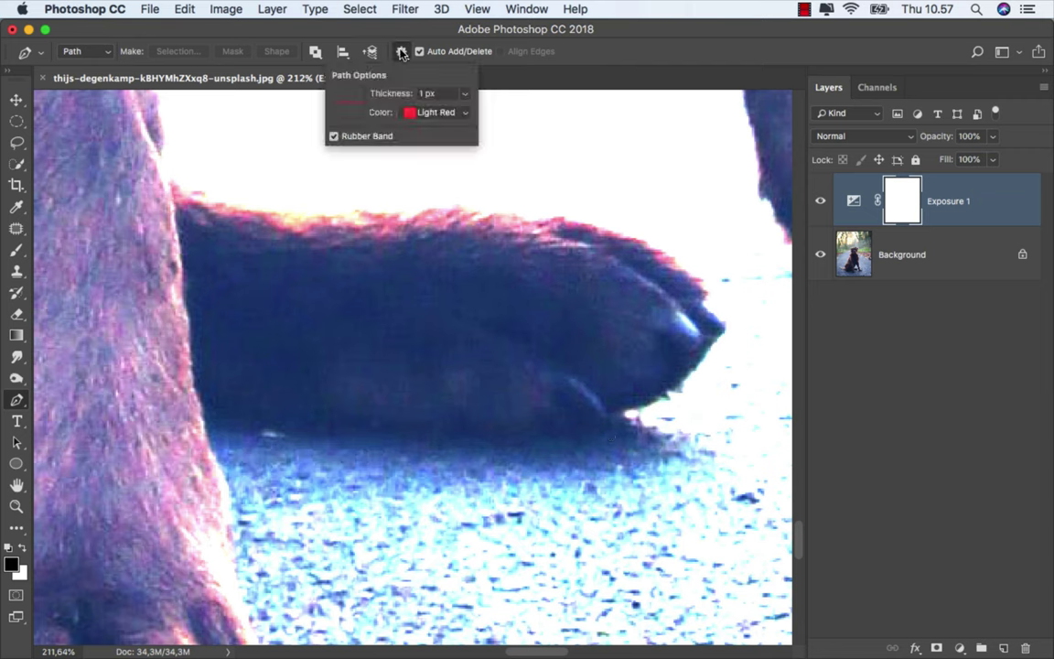
click(424, 113)
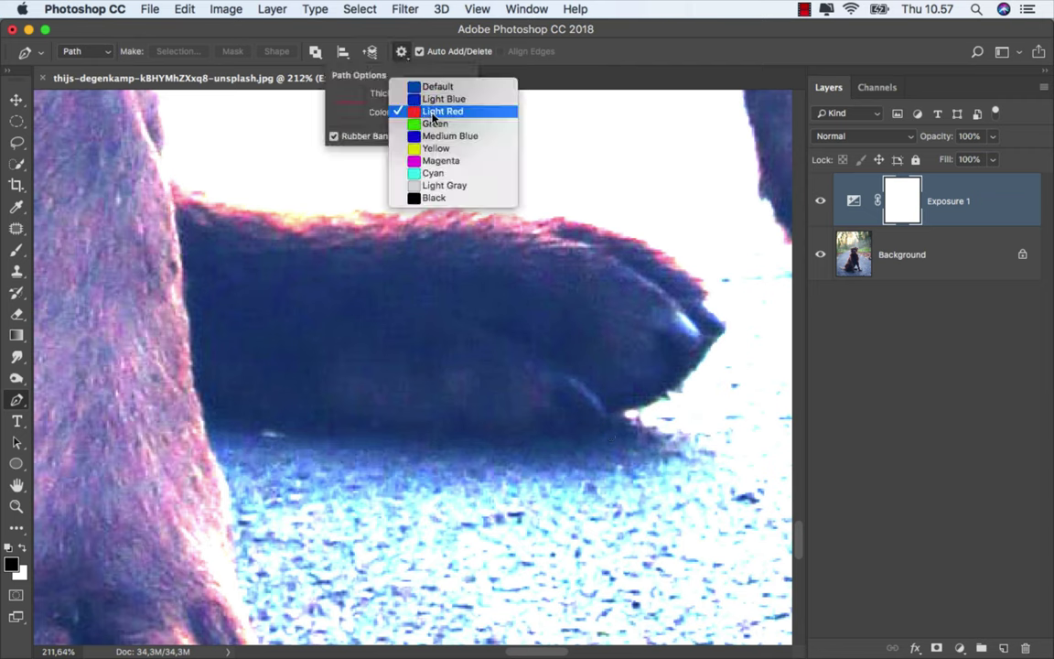
click(606, 424)
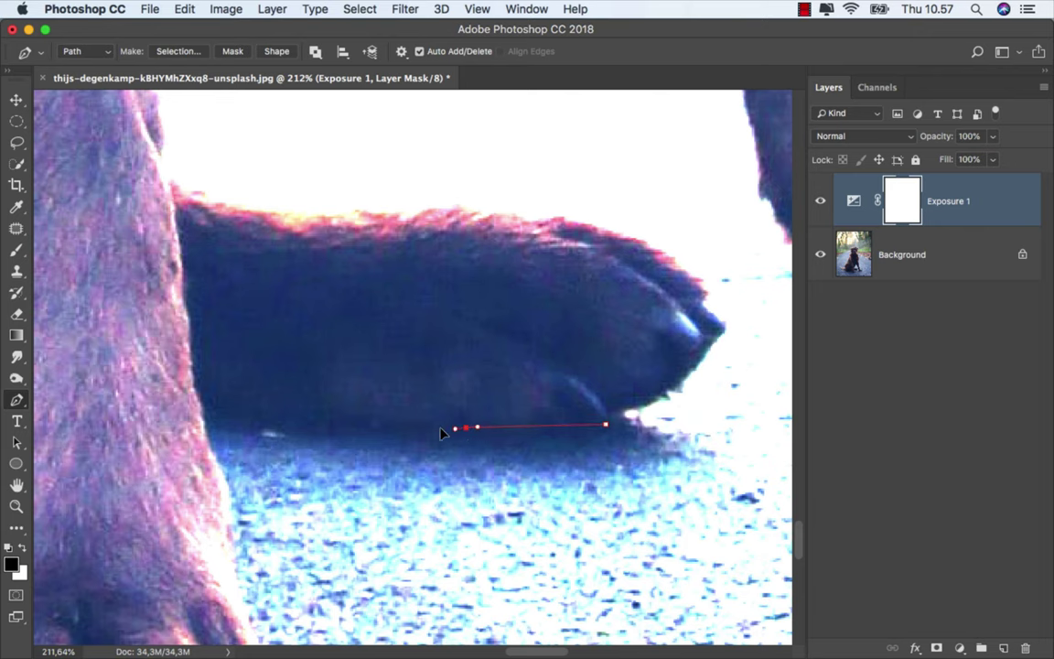
- Add a curved anchor under the paw, toggling Exposure 1 off and on to compare edges
mouse_move(288, 419)
mouse_down()
mouse_move(261, 418)
mouse_move(402, 229)
mouse_up()
scroll(408, 223, down, 1)
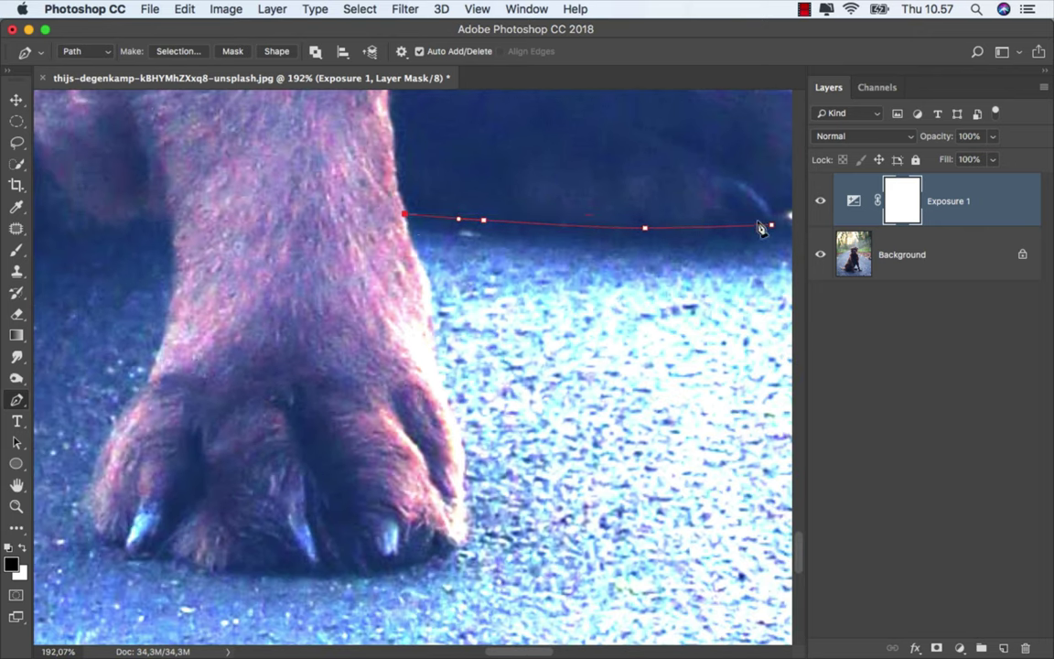
click(820, 200)
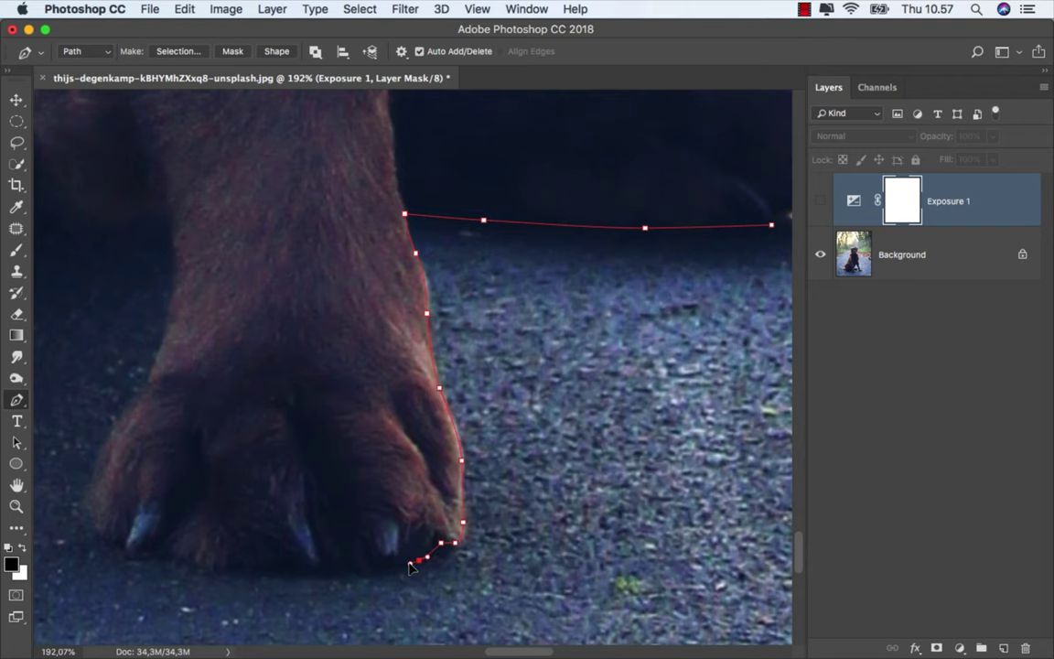
click(821, 207)
- Trace the path along the front paw's bottom edge and up its left side
drag(320, 510, 423, 489)
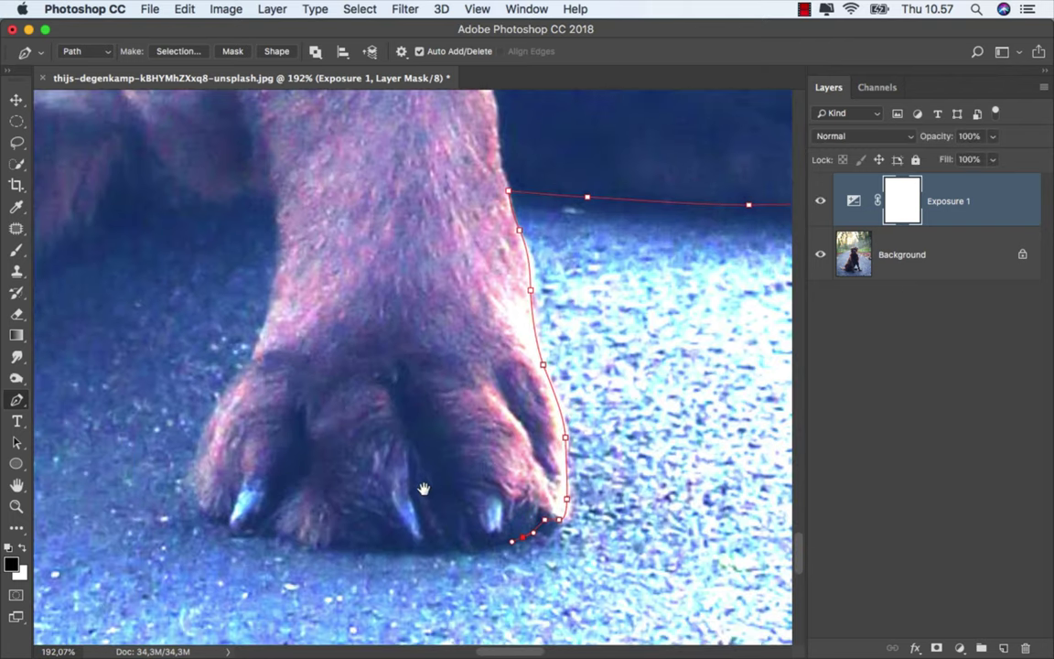
drag(439, 554, 294, 543)
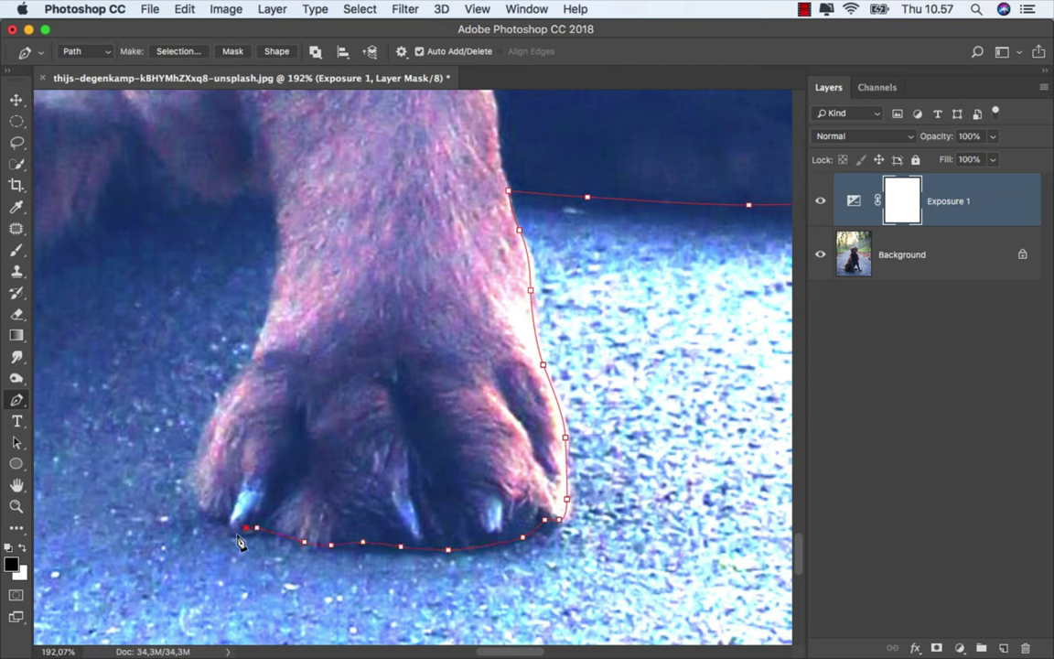
click(200, 444)
click(251, 357)
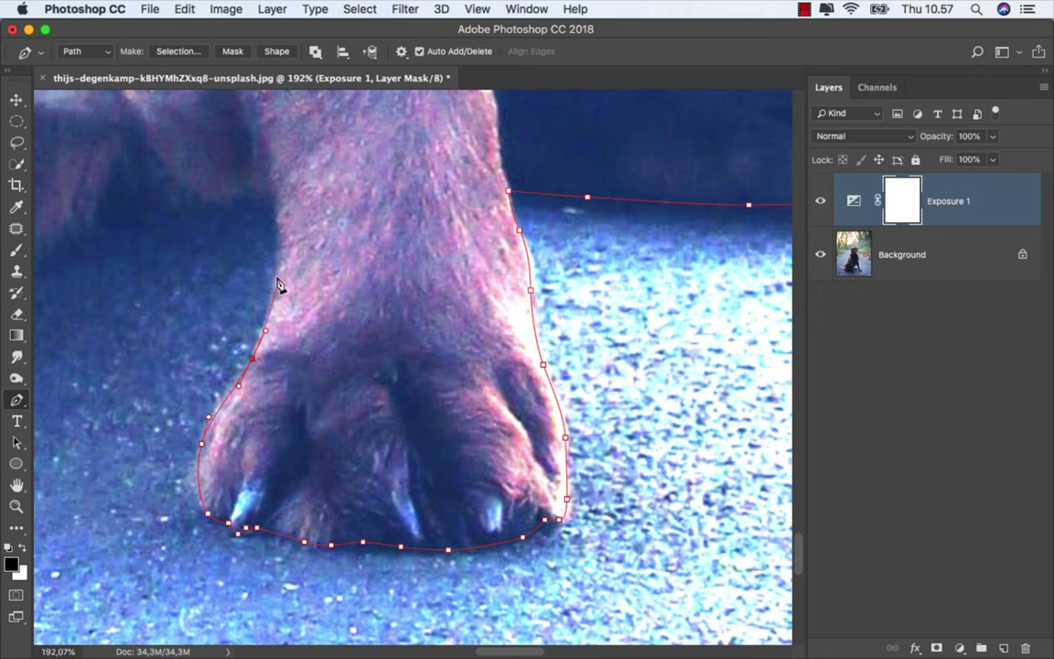
click(277, 266)
click(277, 235)
click(271, 186)
drag(373, 274, 556, 451)
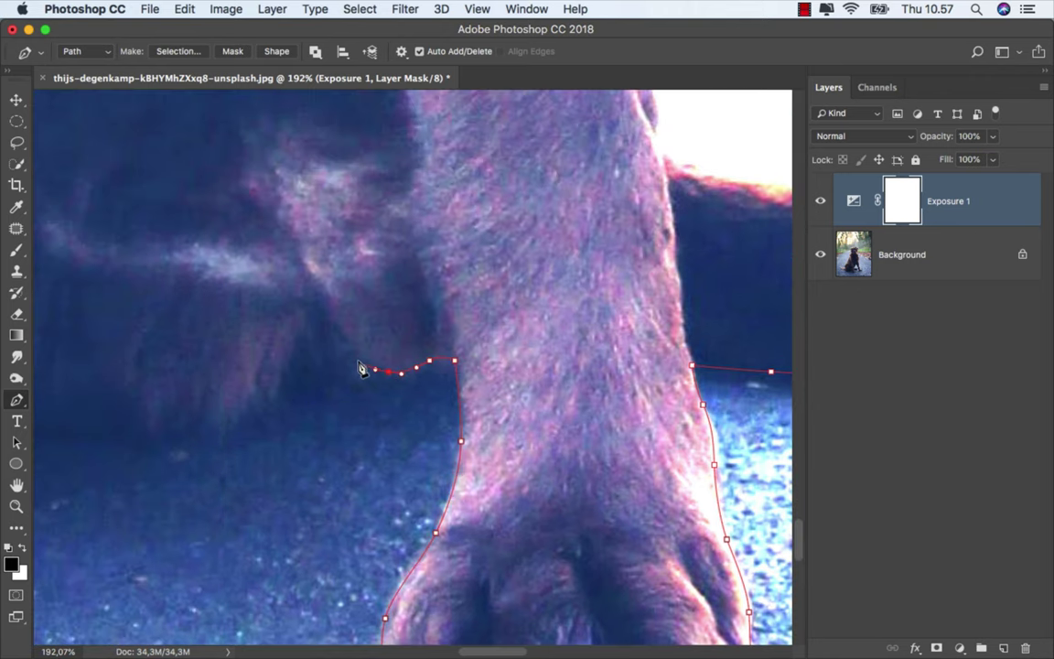
- Continue the path along the ground under the body toward the resting paw
click(327, 357)
click(288, 375)
click(223, 419)
click(117, 429)
scroll(118, 433, down, 3)
drag(118, 433, 548, 485)
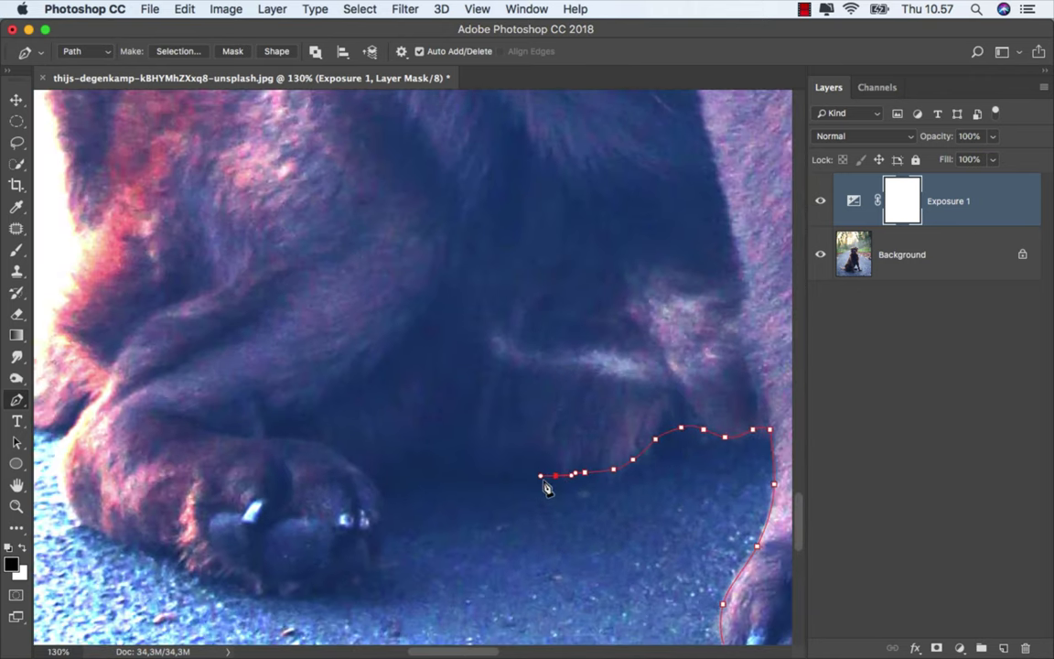
click(474, 470)
click(409, 450)
- Trace the path around the tip of the resting paw and along its underside
click(374, 495)
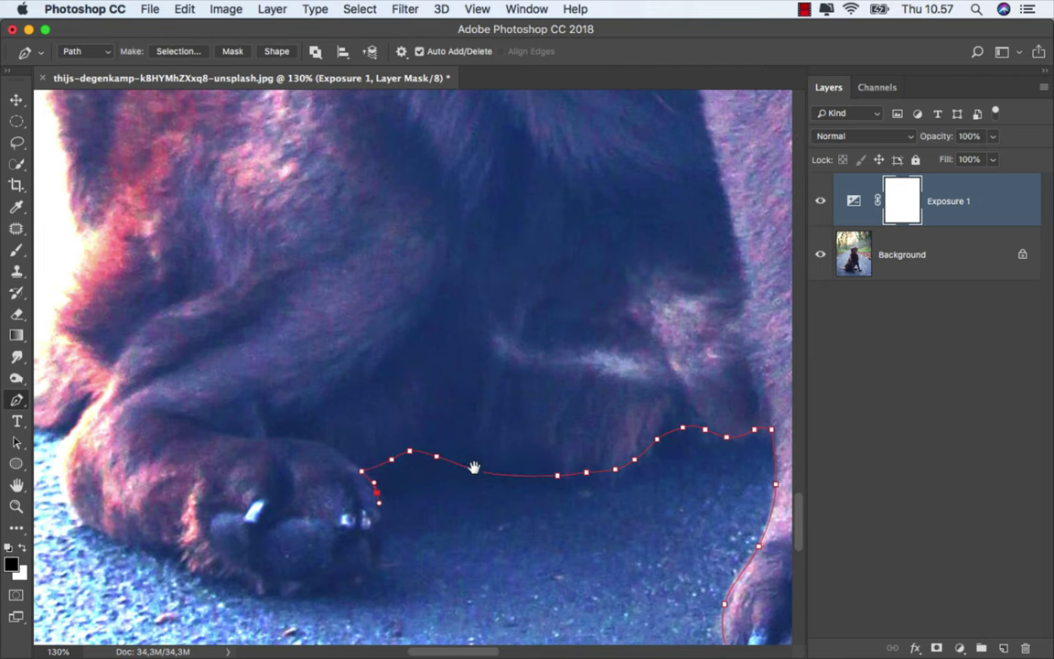
scroll(473, 468, up, 1)
click(542, 438)
click(532, 467)
click(519, 492)
click(490, 502)
click(450, 509)
click(436, 509)
click(429, 508)
click(421, 508)
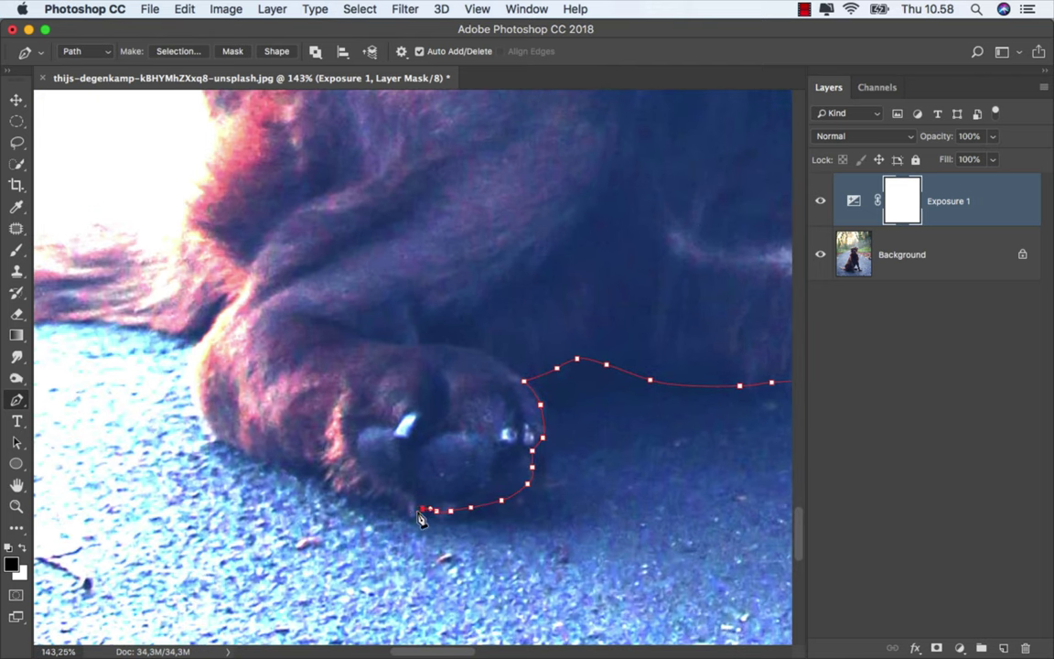
- Extend the path along the paw's bottom toward the tail and leave Exposure 1 hidden
click(358, 492)
click(339, 489)
click(316, 468)
click(262, 458)
click(240, 451)
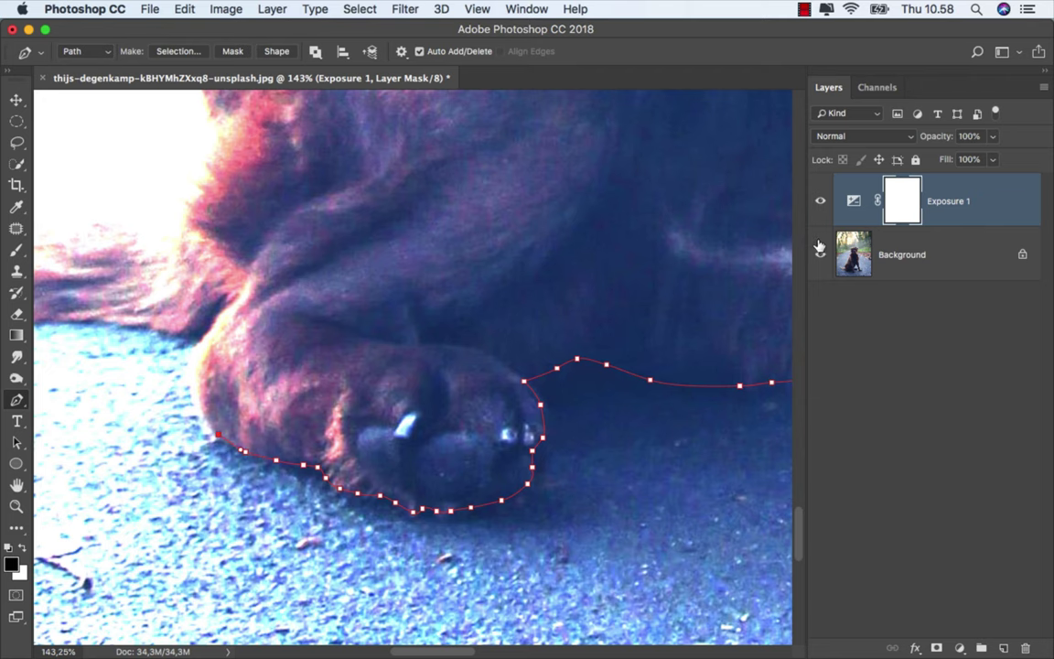
click(820, 201)
scroll(498, 533, up, 3)
scroll(498, 534, left, 6)
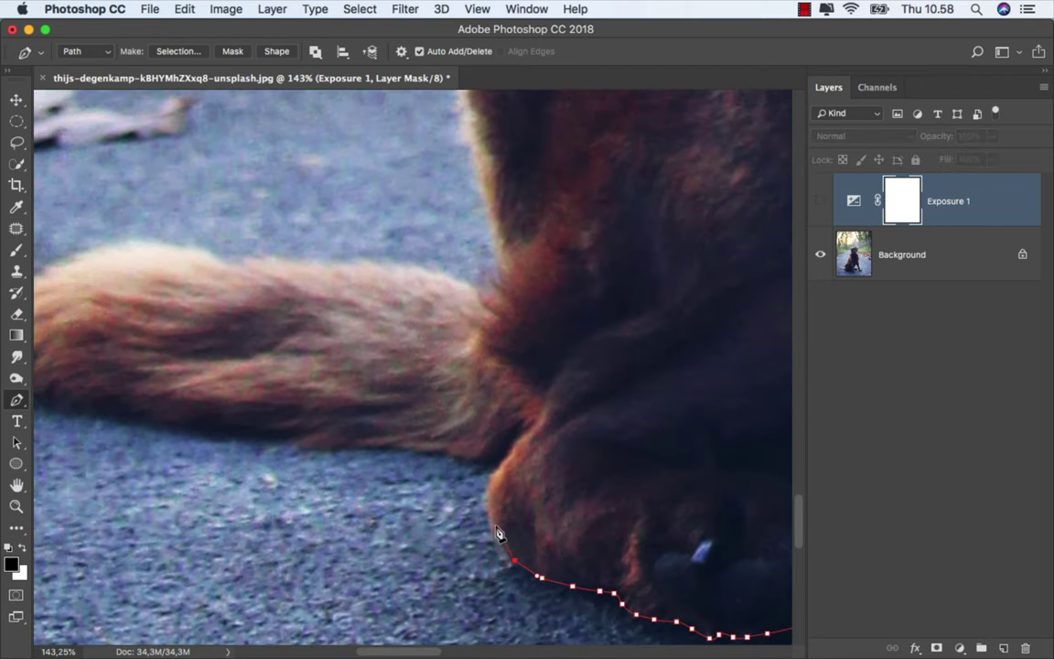
- Extend the path with anchors along the rear paw's edge
click(468, 456)
click(435, 450)
click(422, 449)
click(413, 447)
click(402, 447)
scroll(291, 443, left, 6)
- Trace the path along the tail's bottom edge, around its tip, and back along its top
click(588, 516)
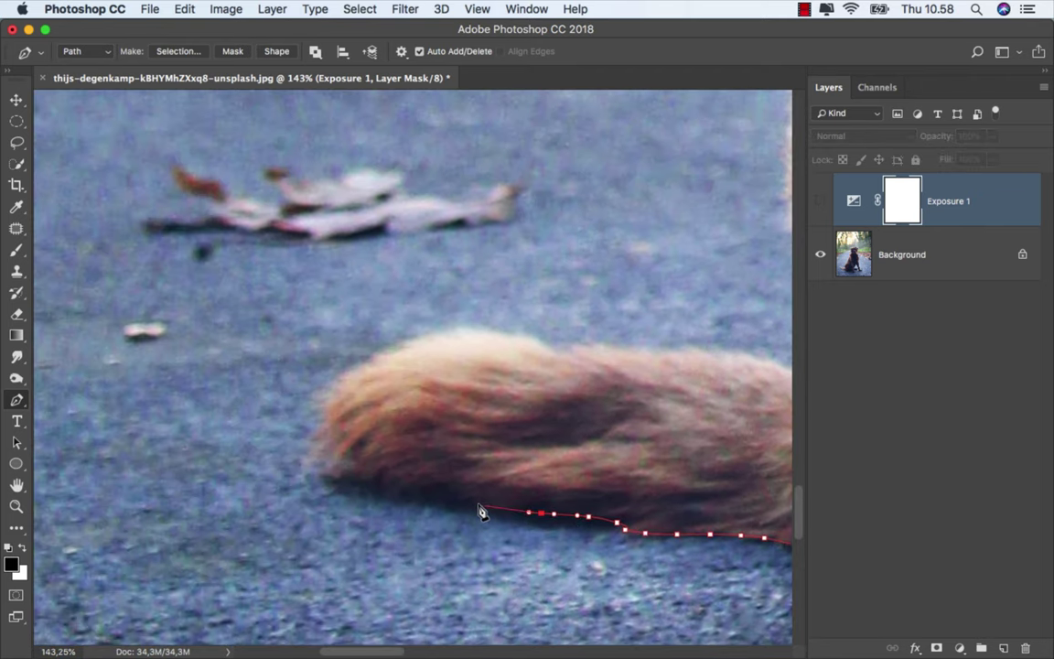
click(475, 503)
click(368, 481)
click(332, 474)
click(331, 394)
click(343, 353)
click(404, 337)
click(463, 331)
click(540, 346)
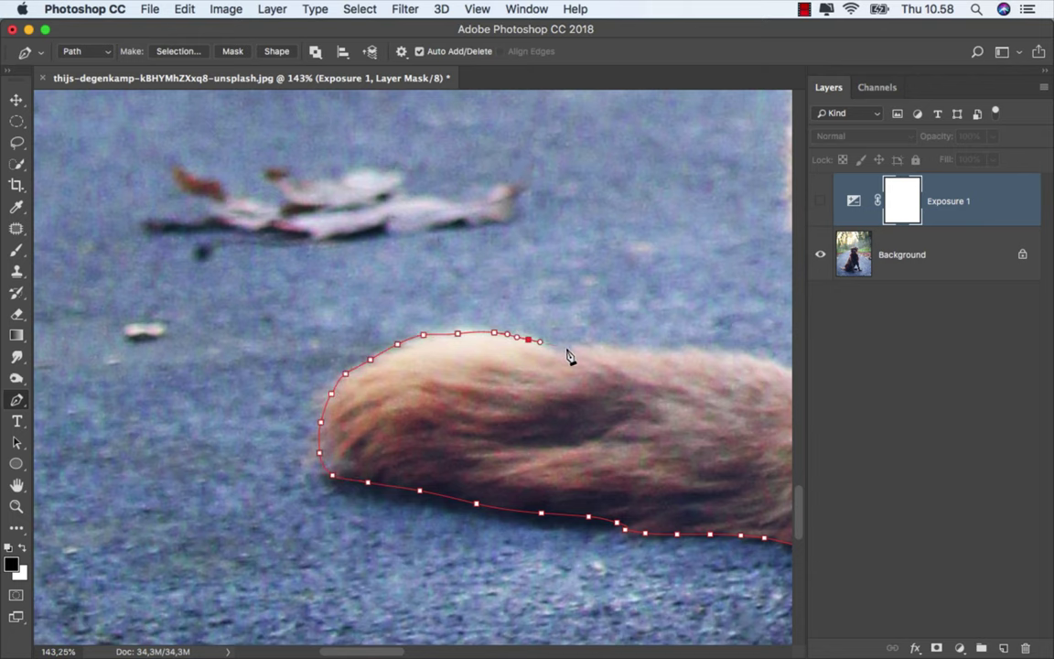
click(654, 348)
scroll(236, 355, right, 6)
scroll(236, 355, down, 2)
- Continue the path from where the tail meets the body up the dog's chest
click(330, 360)
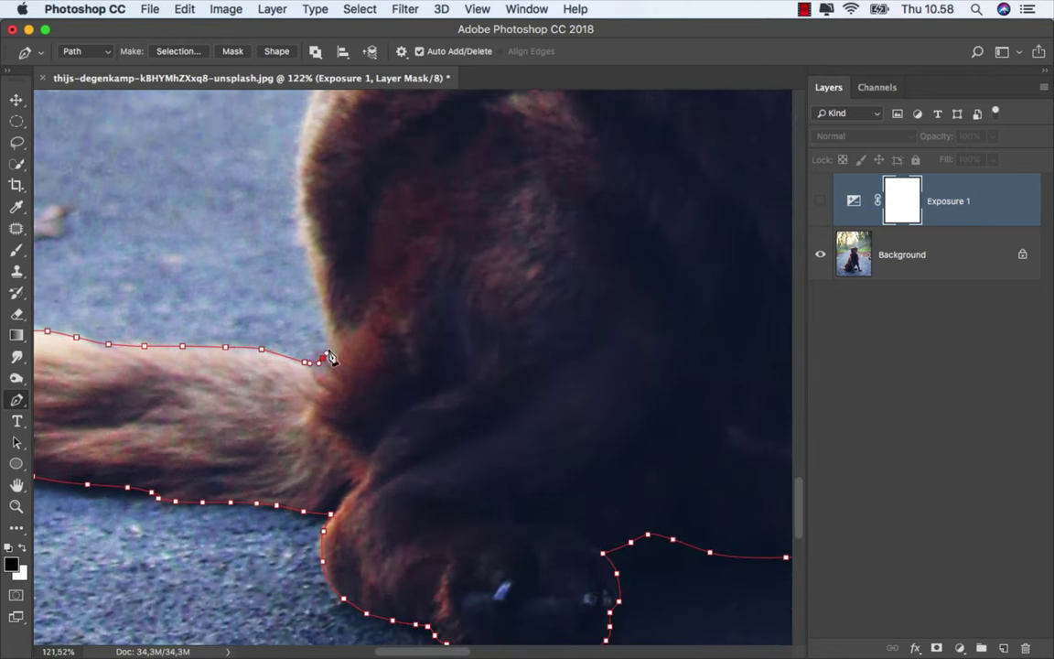
scroll(330, 359, down, 5)
drag(295, 390, 295, 362)
drag(346, 171, 360, 145)
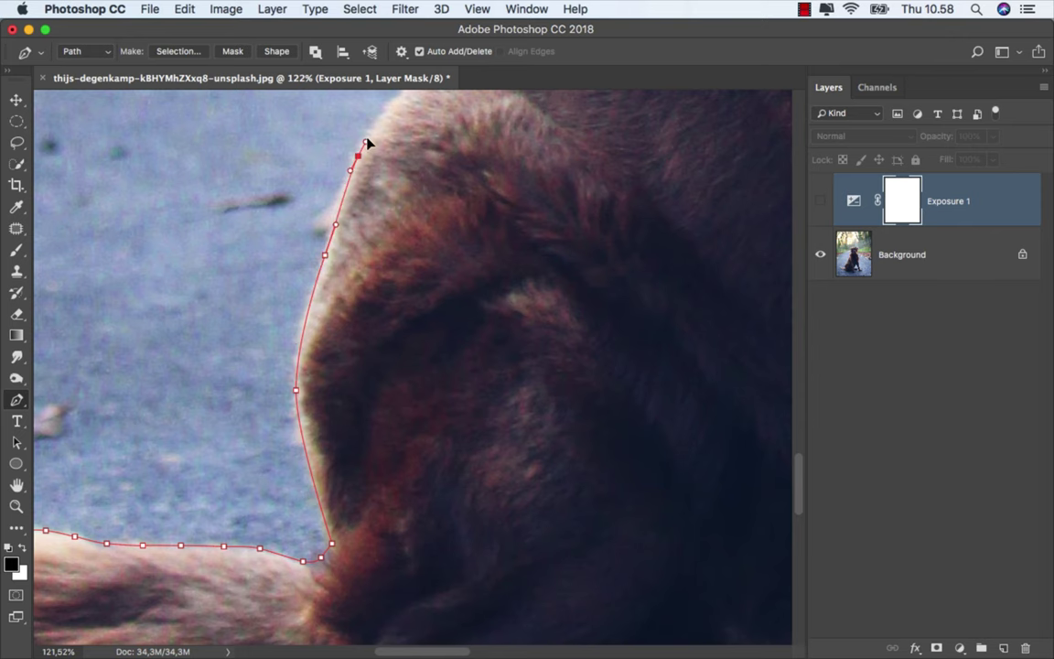
scroll(359, 146, up, 10)
click(272, 431)
scroll(337, 365, up, 5)
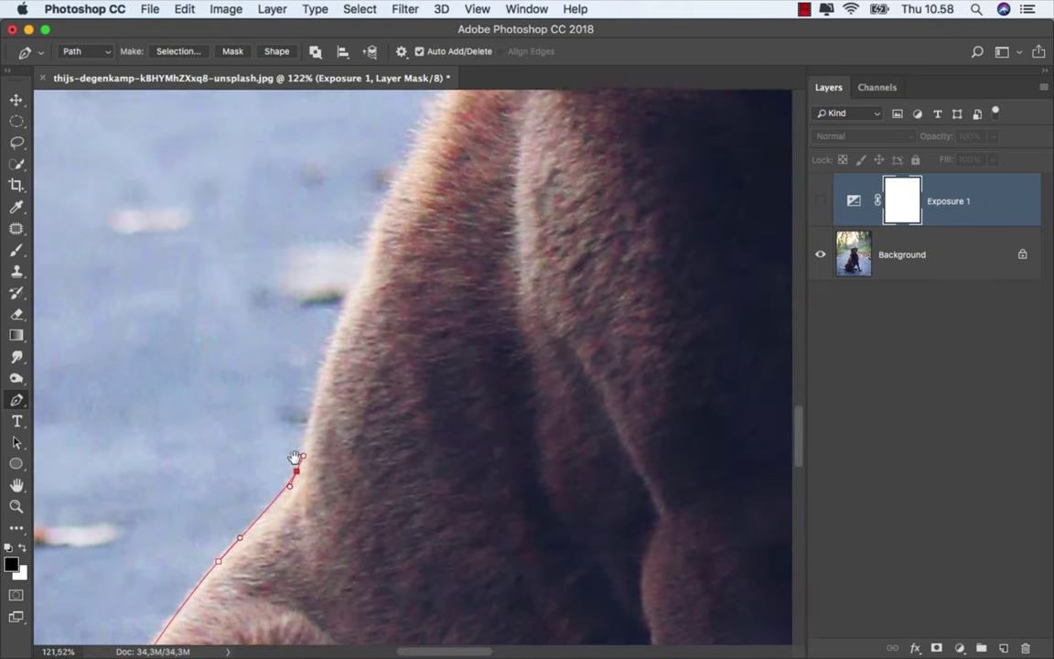
drag(306, 421, 314, 399)
drag(337, 352, 344, 329)
scroll(376, 244, up, 10)
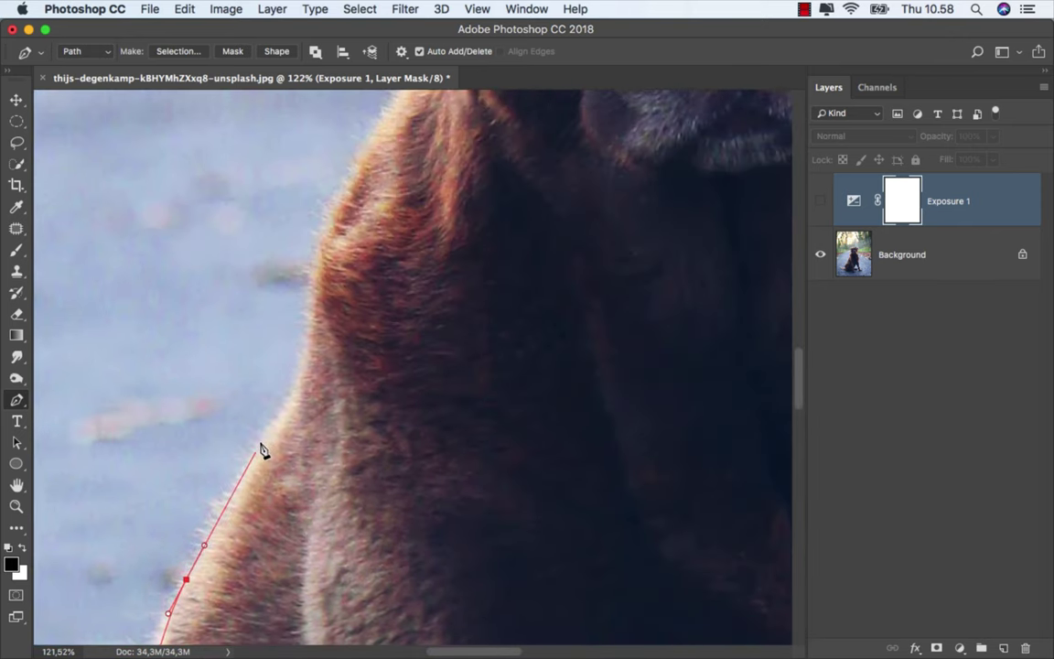
- Add curved anchors up the chest edge and along the neck
drag(264, 434, 280, 409)
drag(304, 343, 310, 296)
drag(334, 222, 353, 161)
scroll(354, 161, up, 10)
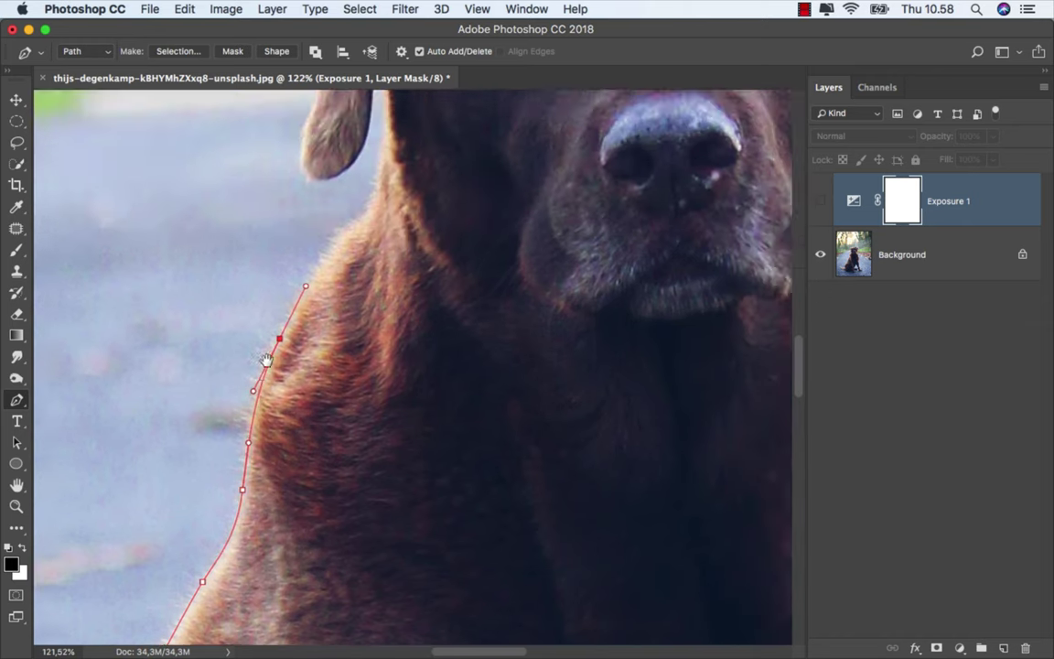
scroll(314, 464, up, 3)
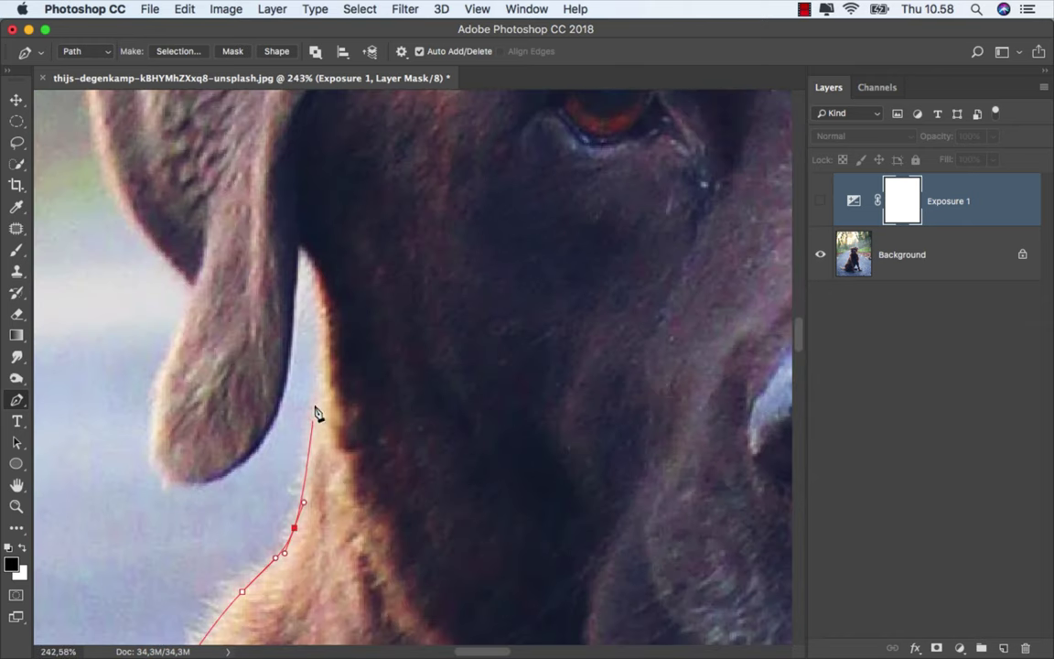
drag(321, 350, 325, 306)
- Trace the path around the ear tip and up the ear's outer edge
click(297, 240)
drag(278, 396, 266, 435)
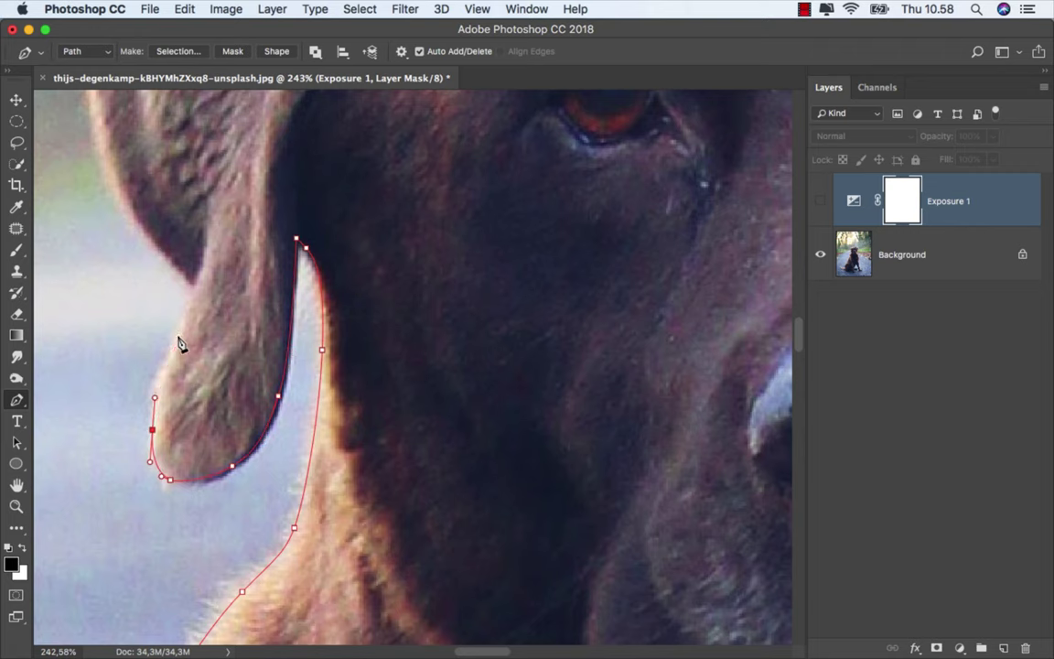
click(192, 282)
scroll(238, 366, up, 10)
scroll(238, 366, left, 7)
drag(306, 442, 291, 370)
- Place Pen anchors along the near ear's edge and the top of the ear
click(317, 284)
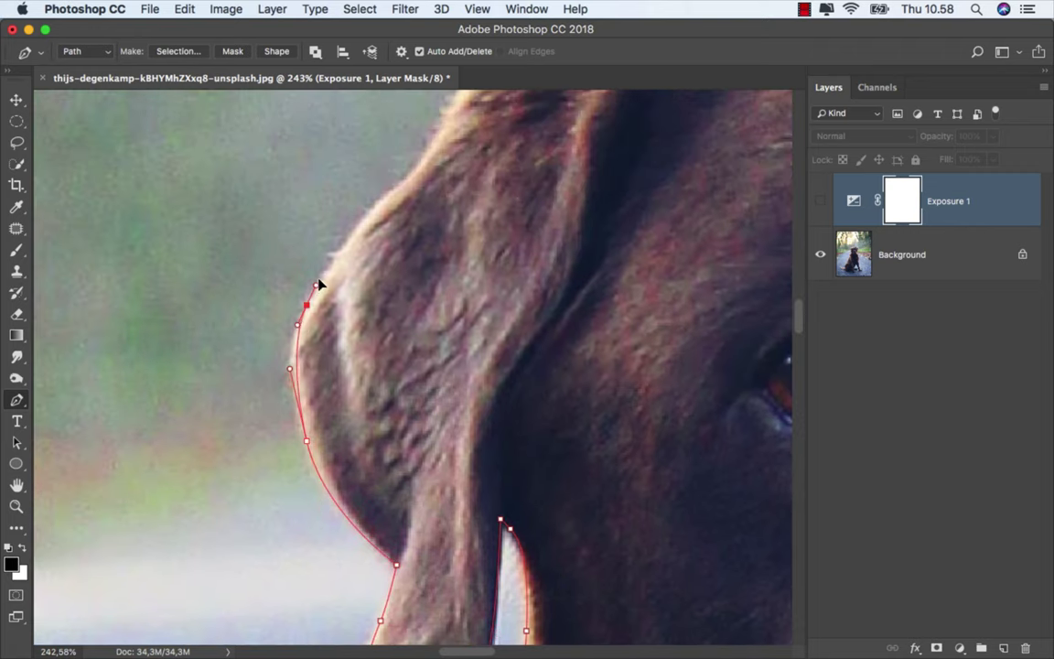
click(398, 183)
click(437, 128)
drag(437, 128, 187, 424)
scroll(187, 424, down, 2)
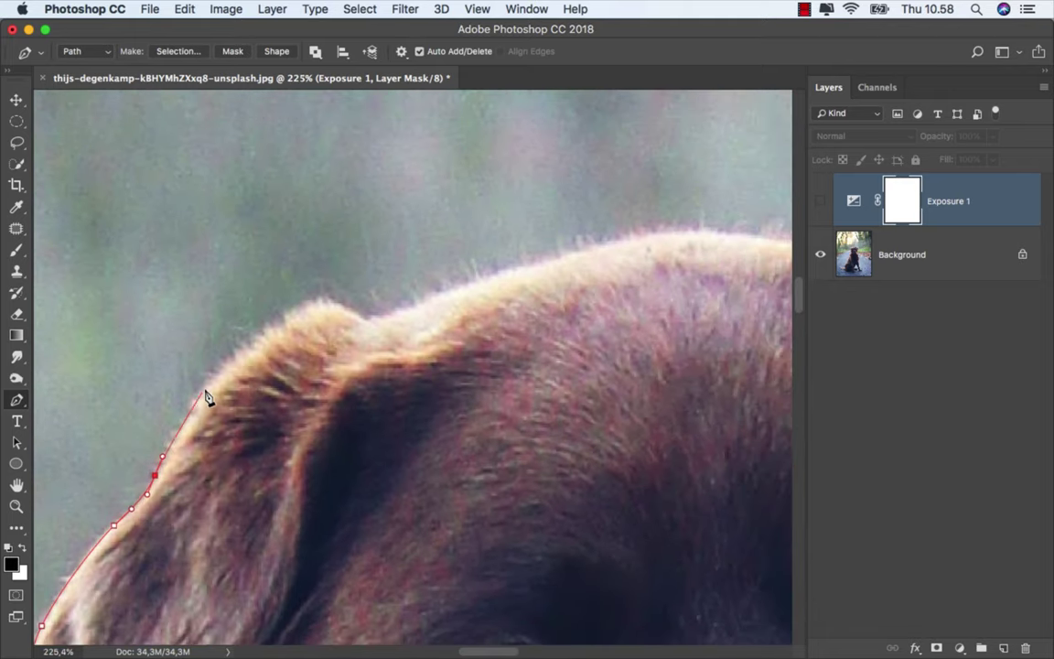
click(284, 319)
click(335, 307)
click(370, 319)
- Curve the path over the top of the head toward the far ear
mouse_move(567, 254)
mouse_down()
mouse_move(644, 236)
mouse_move(524, 264)
mouse_move(173, 304)
mouse_up()
click(359, 282)
drag(487, 296, 520, 307)
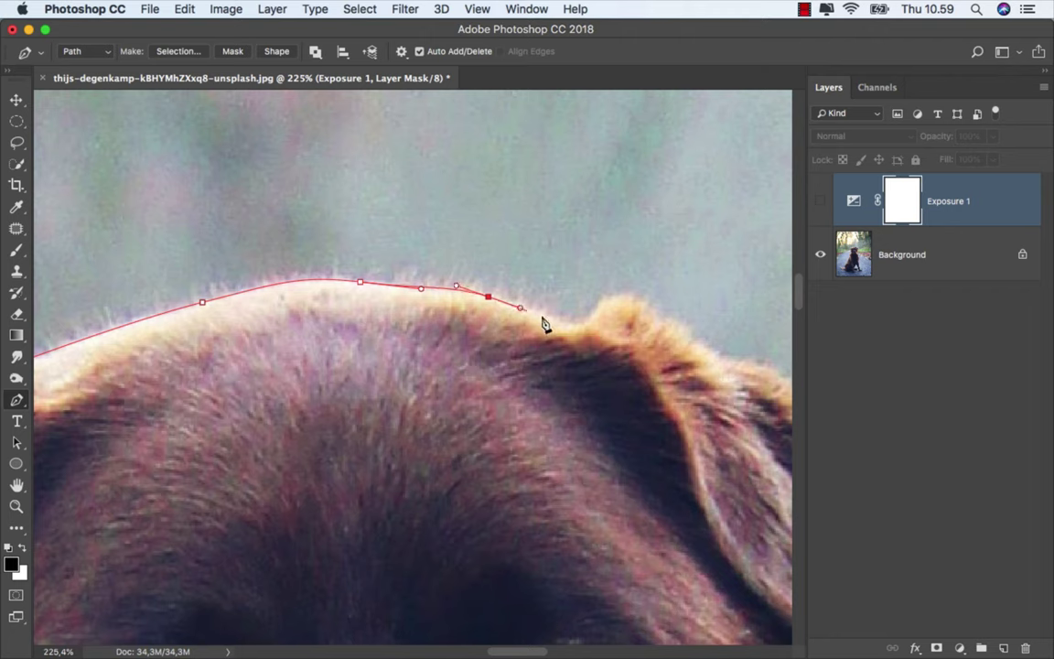
drag(586, 323, 592, 323)
click(682, 334)
click(724, 357)
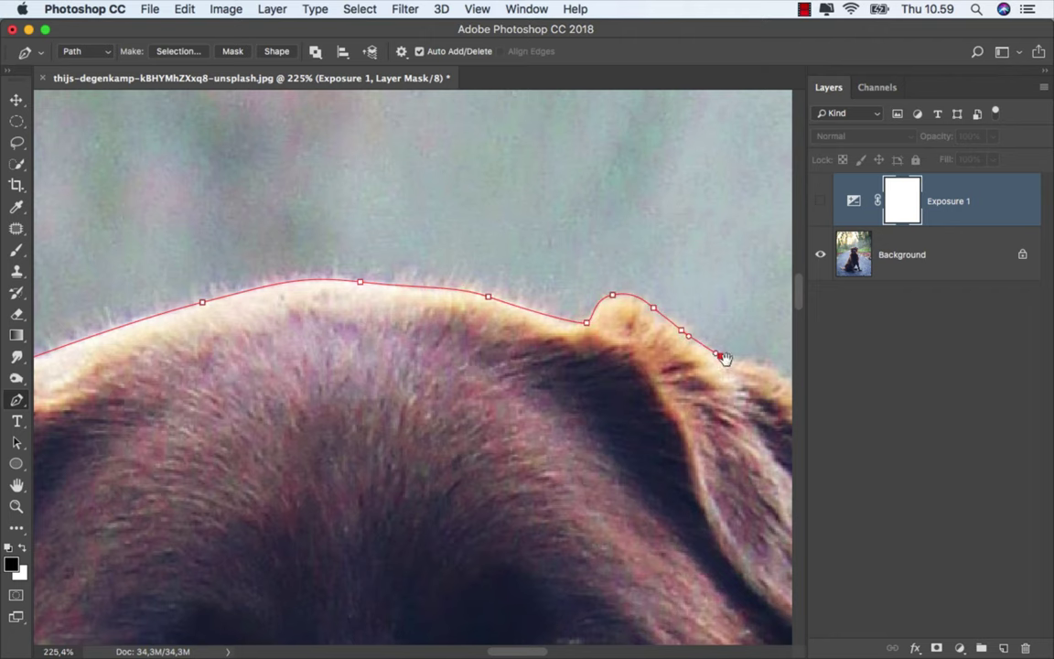
- Trace the far ear's edge and start down its back edge
drag(724, 358, 129, 248)
click(191, 270)
click(217, 292)
drag(265, 327, 274, 334)
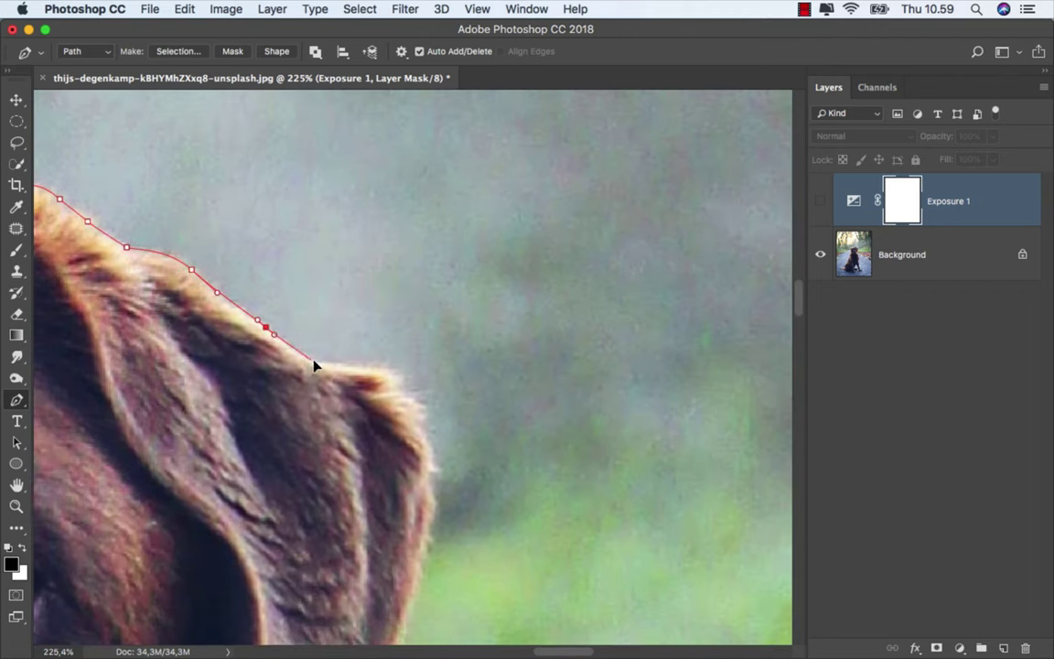
click(414, 397)
click(427, 426)
click(434, 452)
click(436, 476)
drag(432, 527, 430, 538)
scroll(469, 494, down, 5)
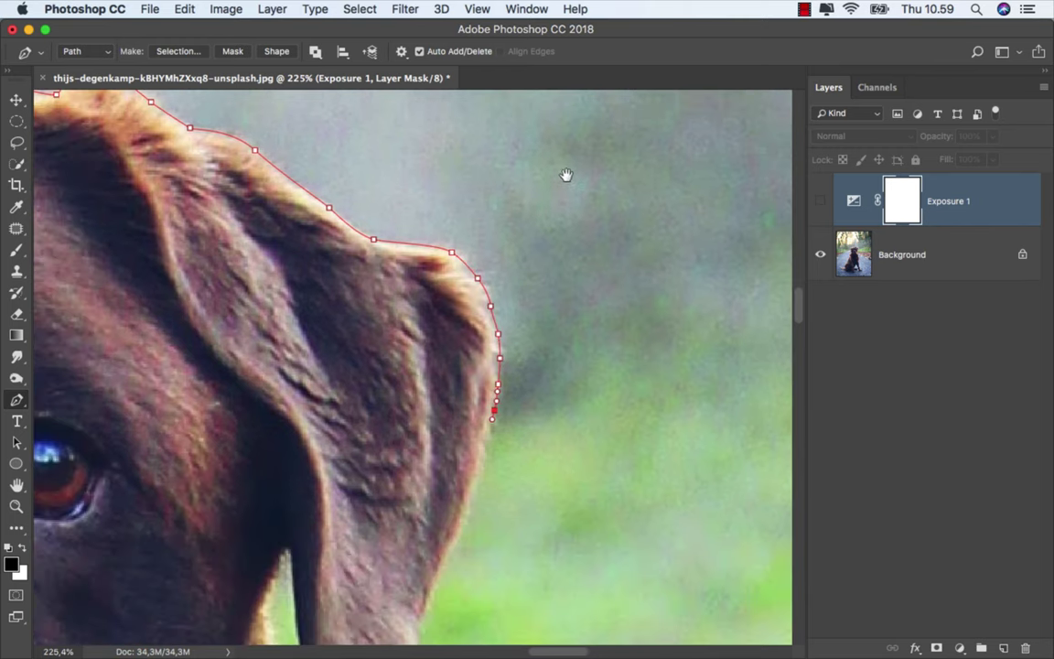
- Continue the path down the ear's back edge, around its tip and up the inner edge
click(468, 495)
click(446, 537)
click(433, 564)
click(430, 581)
drag(431, 580, 581, 265)
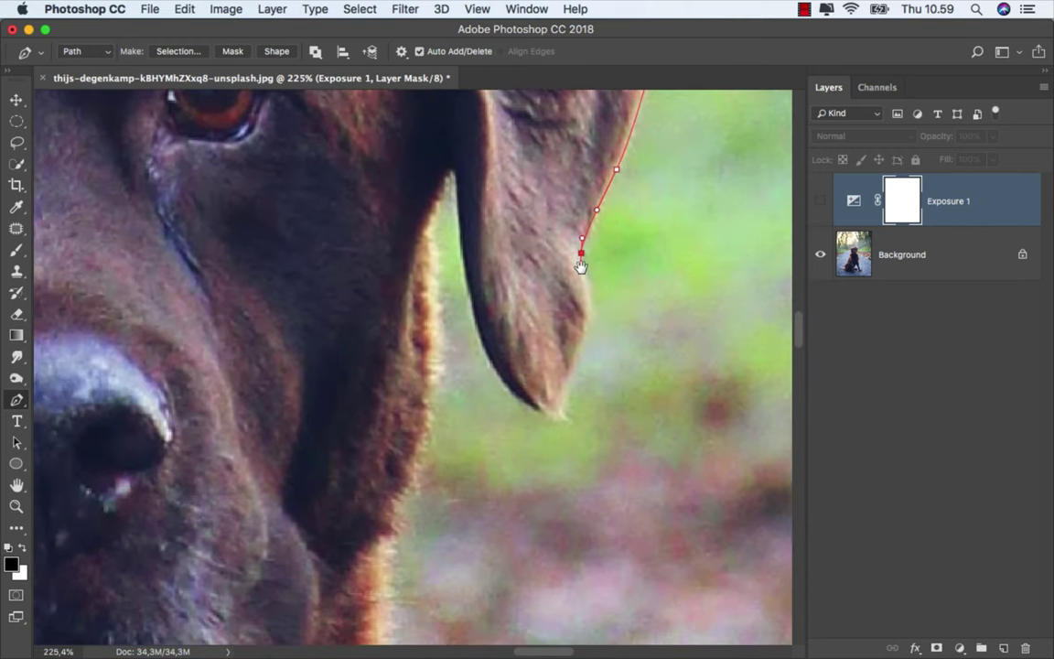
click(585, 340)
click(557, 409)
drag(512, 389, 489, 361)
click(466, 274)
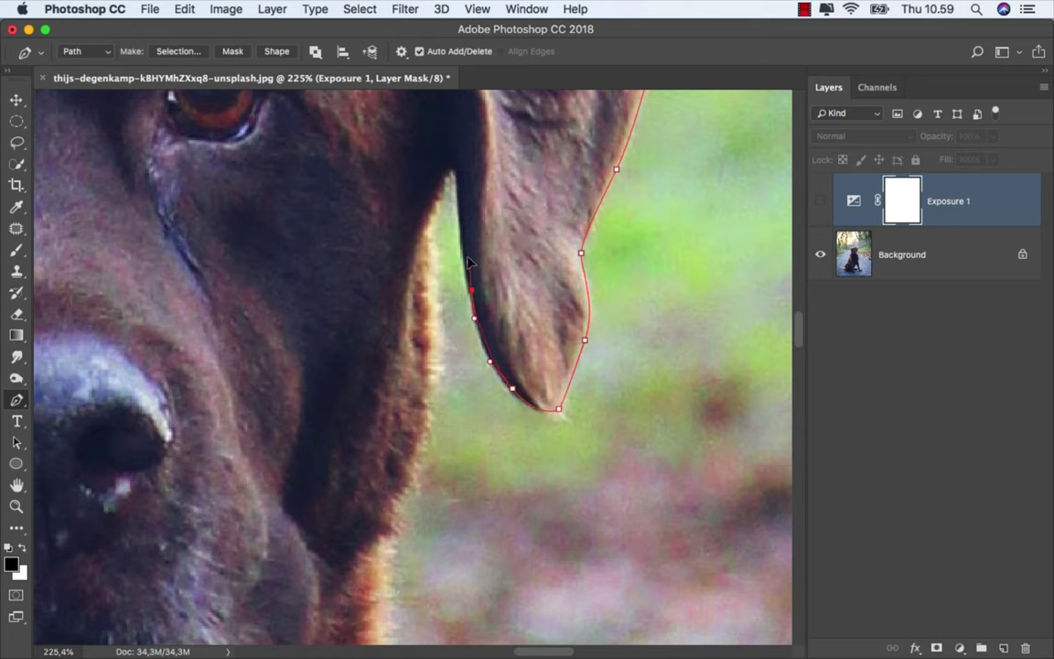
click(460, 200)
- Add anchors down the ear's left edge toward the neck
mouse_move(461, 194)
mouse_down()
mouse_move(407, 356)
mouse_move(402, 338)
mouse_up()
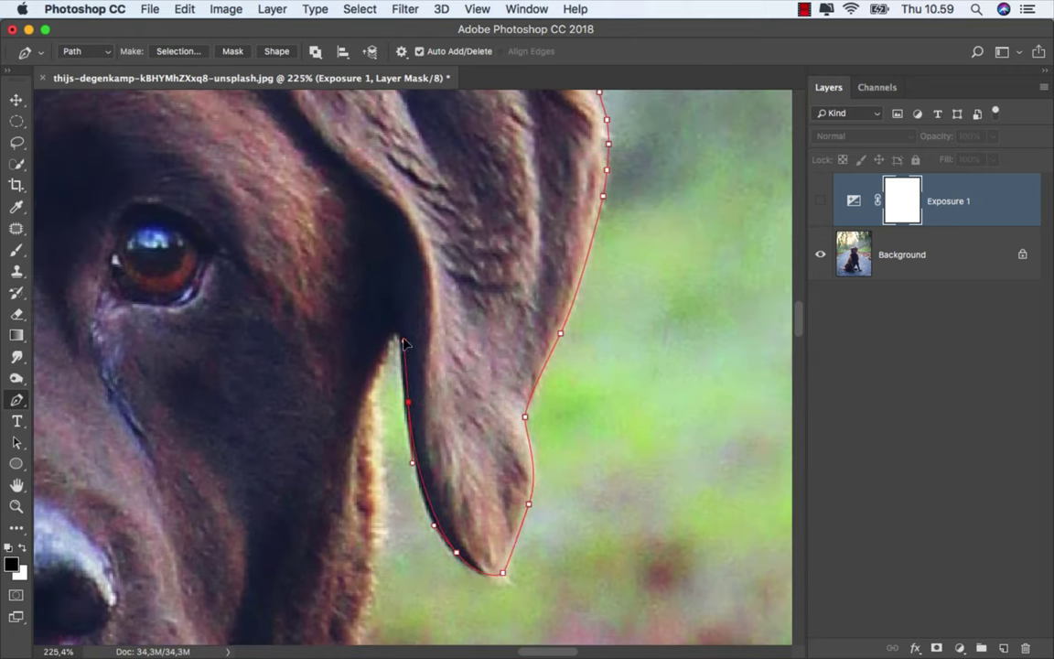
click(374, 400)
click(383, 499)
click(381, 535)
click(370, 565)
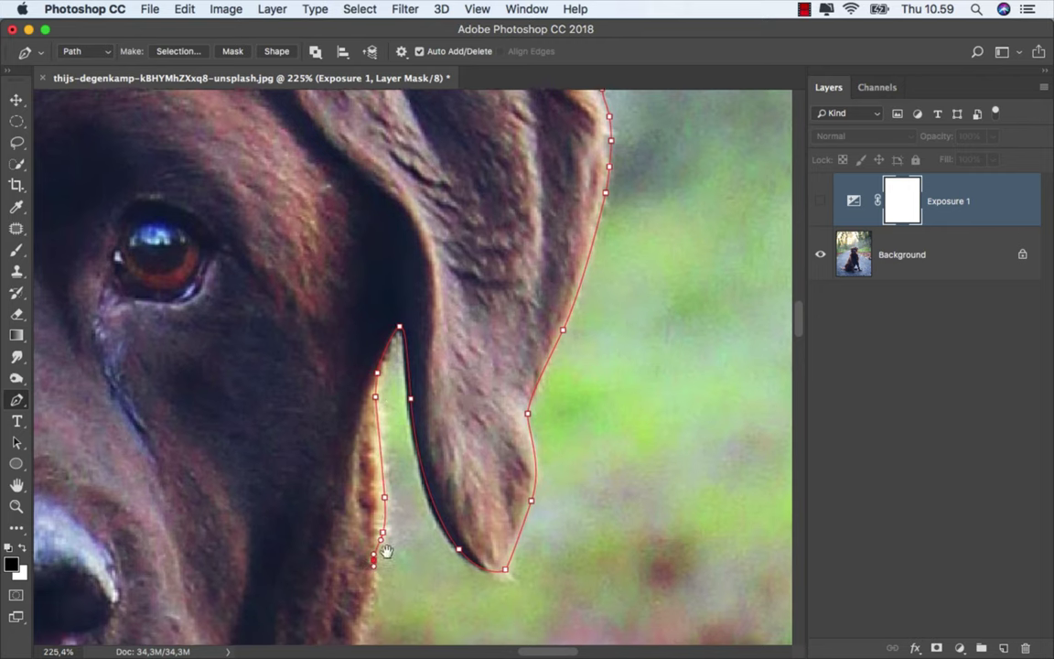
scroll(375, 568, down, 3)
drag(476, 303, 469, 320)
- Trace curved anchors down the neck and chest edge
click(457, 395)
click(462, 443)
mouse_move(479, 475)
mouse_down()
mouse_move(484, 485)
mouse_move(412, 310)
mouse_move(401, 255)
mouse_up()
drag(426, 348, 436, 375)
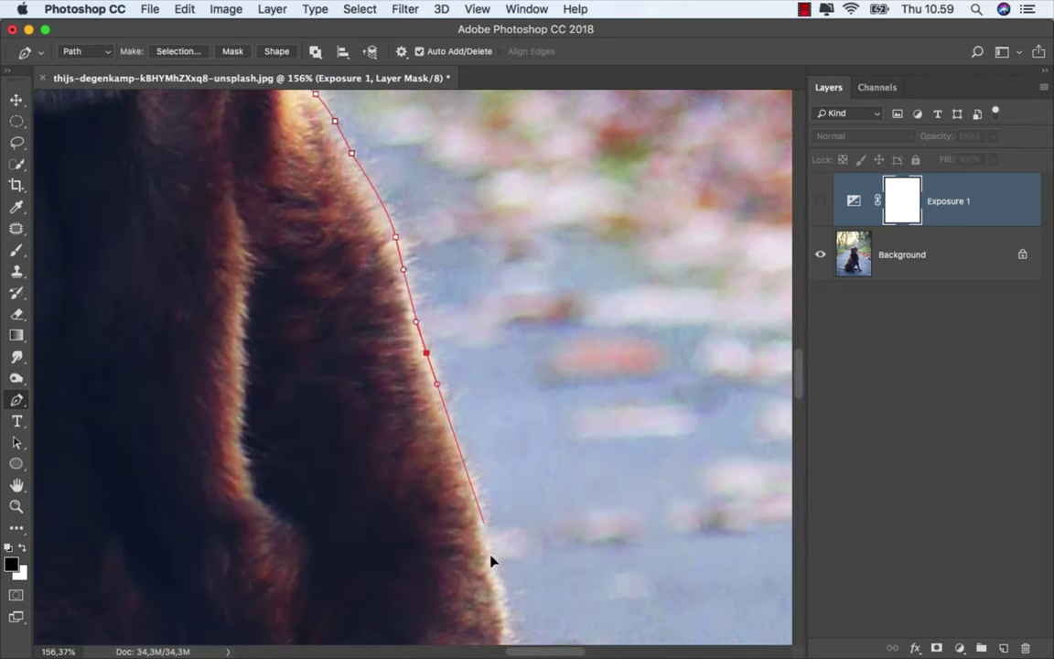
mouse_move(491, 559)
mouse_down()
mouse_move(386, 324)
mouse_move(353, 330)
mouse_move(412, 214)
mouse_move(422, 259)
mouse_up()
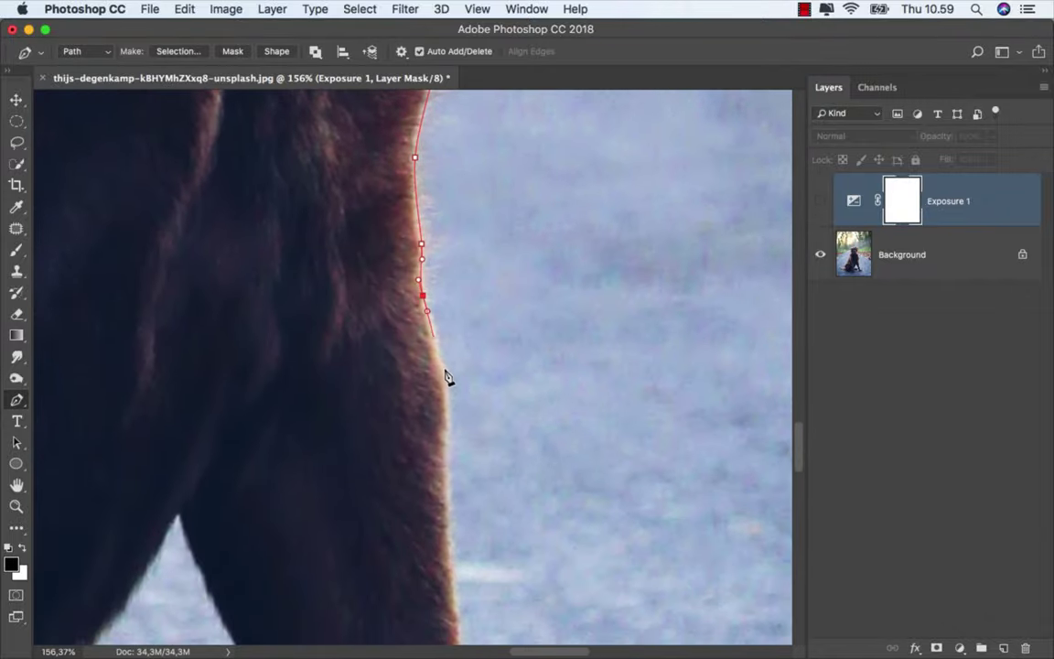
click(447, 377)
click(452, 548)
- Continue the path down the front leg toward the paw
scroll(454, 548, down, 10)
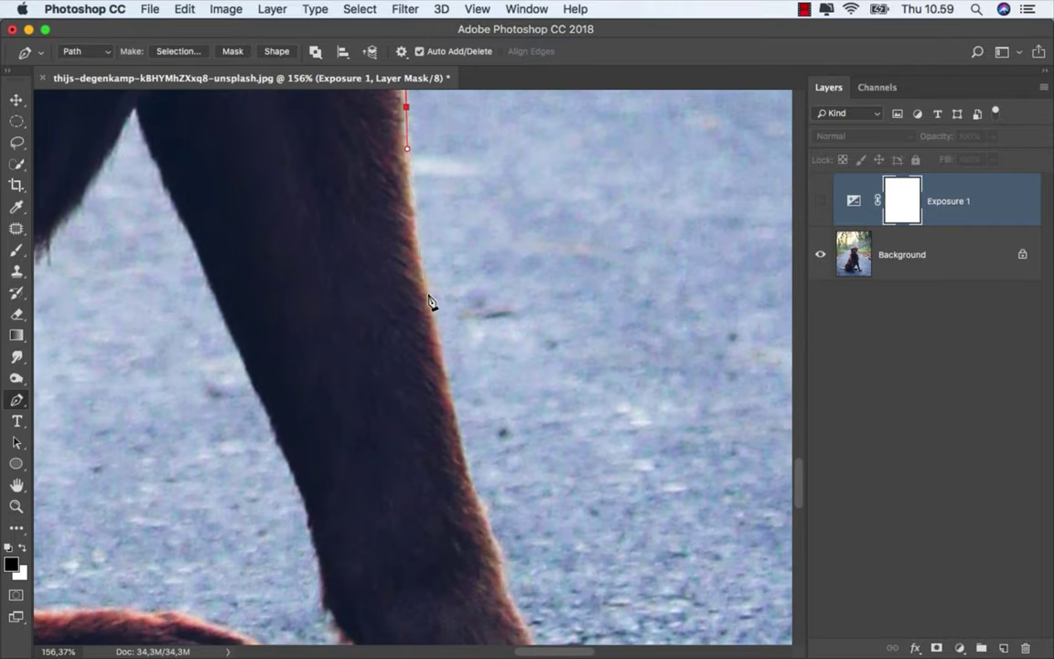
click(448, 395)
scroll(447, 396, down, 5)
drag(310, 273, 313, 283)
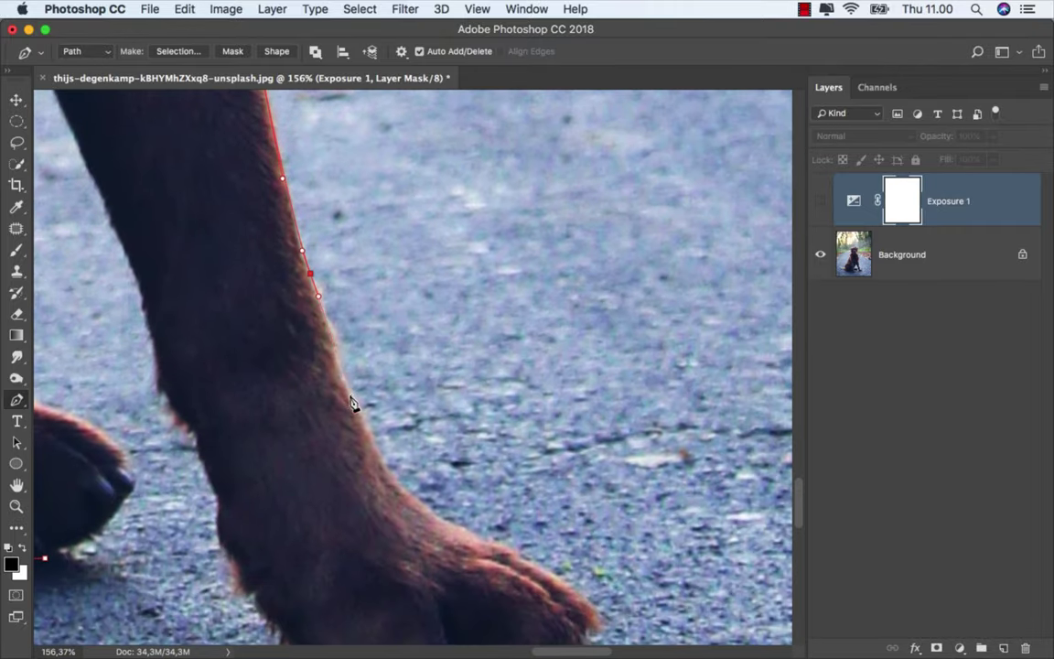
drag(351, 396, 361, 418)
drag(413, 495, 428, 510)
click(443, 511)
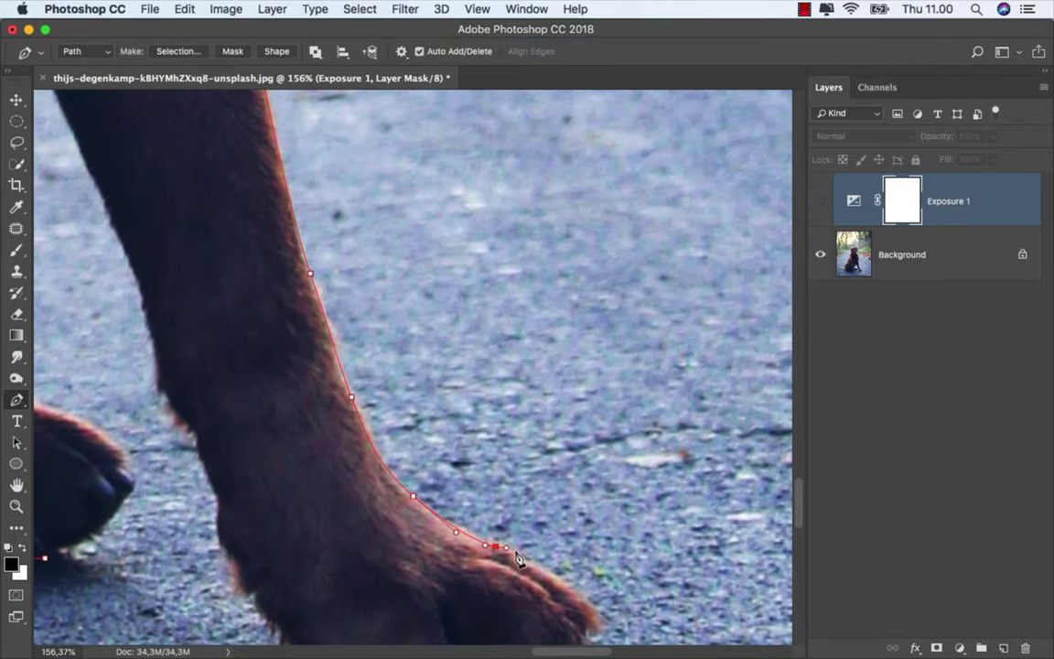
- Place anchors along the front paw's edge
scroll(457, 513, up, 3)
click(493, 275)
click(554, 336)
click(559, 350)
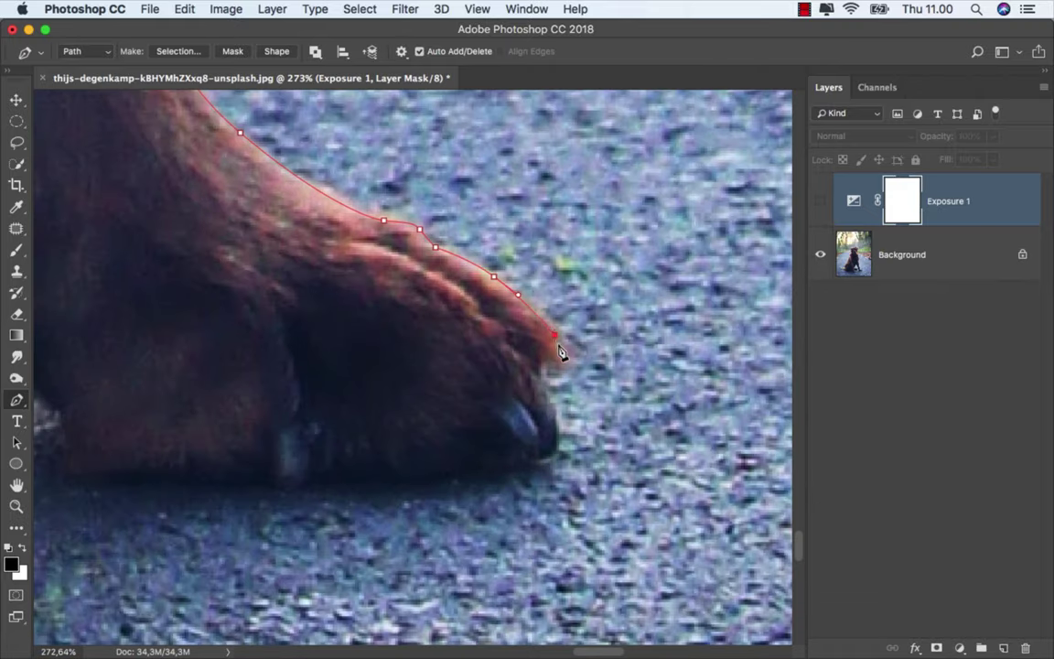
click(539, 374)
- With Exposure 1 briefly shown, trace around the toe tip and paw underside
click(819, 200)
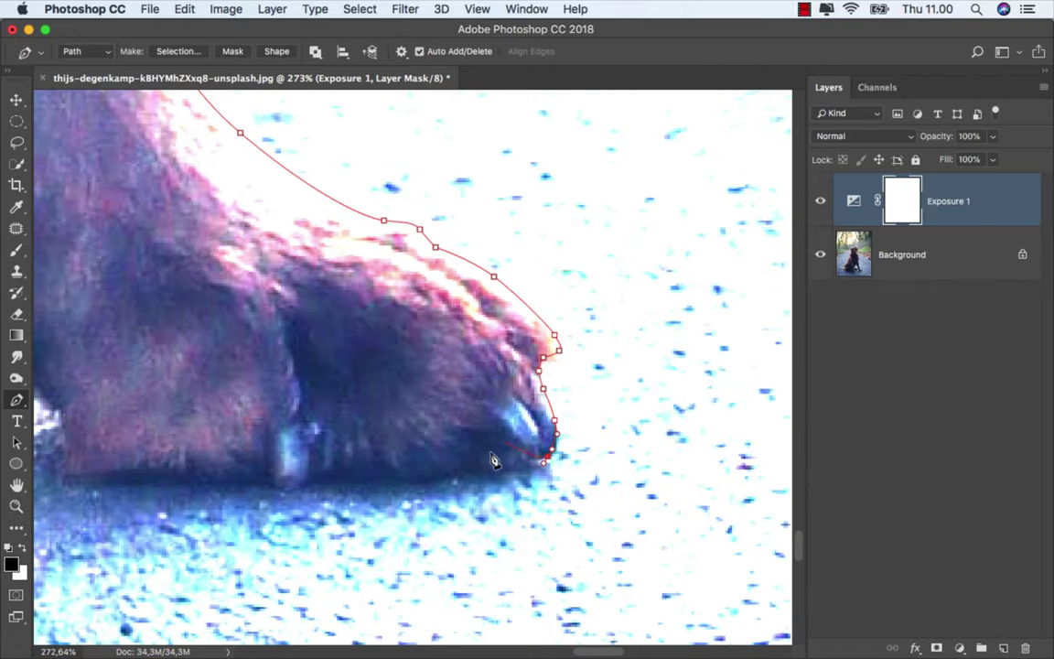
click(478, 469)
click(369, 481)
click(294, 488)
drag(199, 480, 223, 481)
drag(255, 486, 570, 491)
click(443, 487)
click(425, 484)
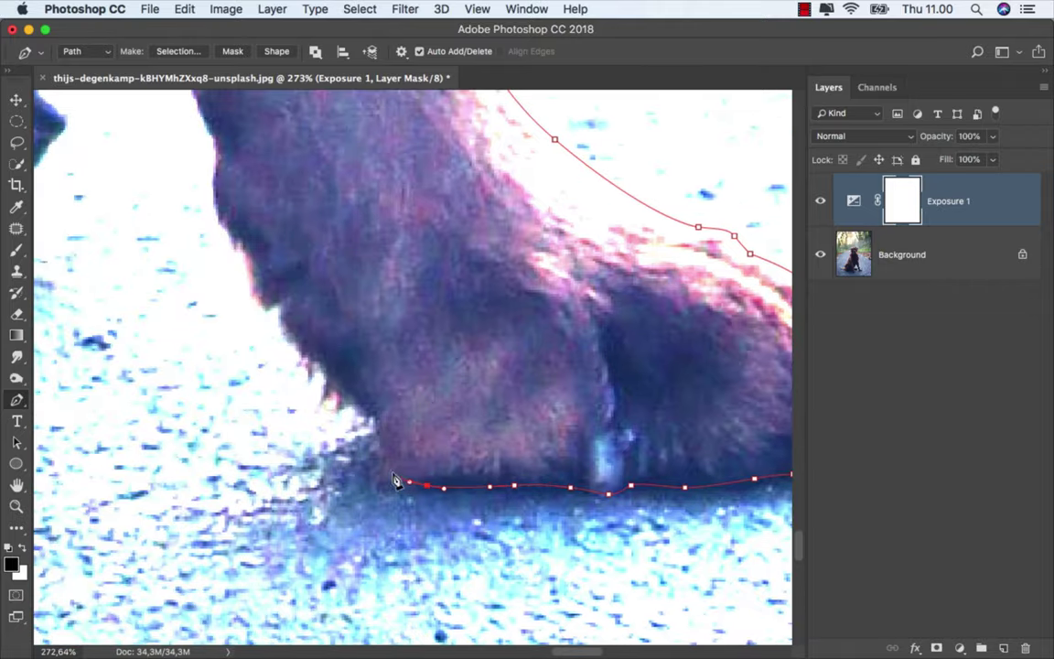
click(820, 201)
- Run the path up the paw's back edge toward the other leg
drag(487, 347, 648, 488)
click(439, 466)
click(396, 395)
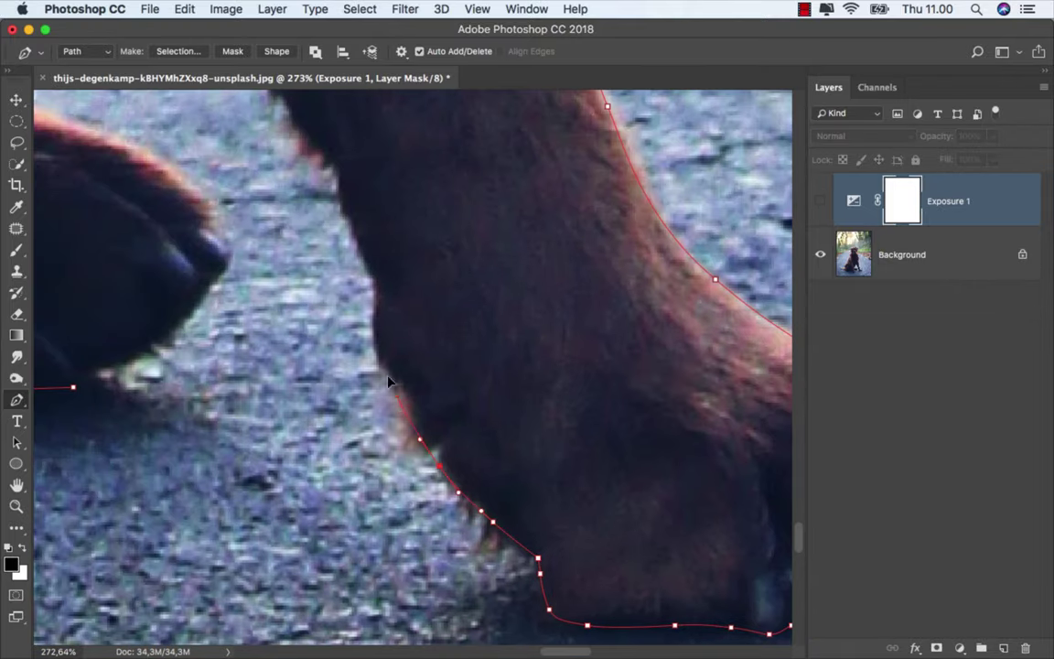
click(373, 346)
click(372, 268)
drag(356, 245, 477, 304)
scroll(478, 304, down, 3)
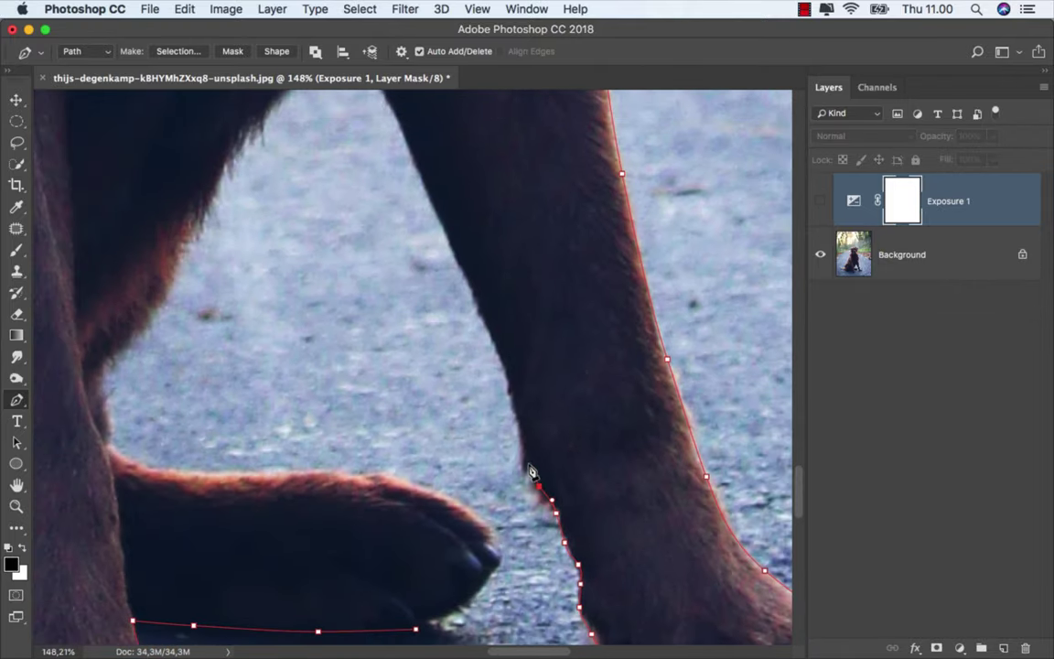
- Trace up and along the inner edge of the leg
click(474, 279)
click(441, 208)
drag(436, 223, 494, 464)
click(429, 310)
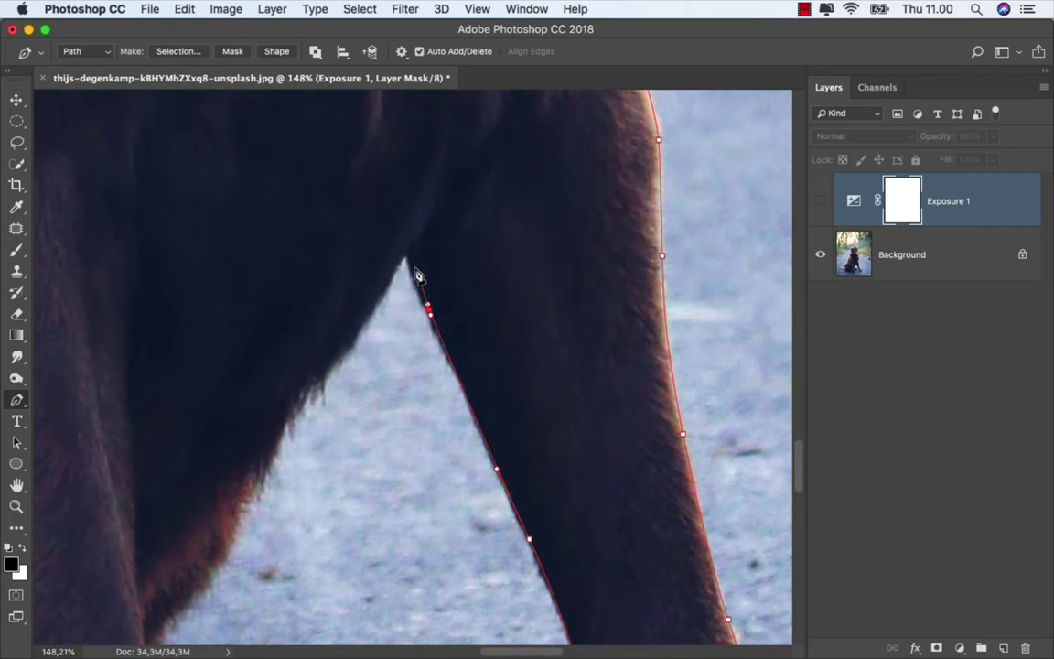
click(350, 338)
click(316, 379)
click(299, 417)
click(293, 439)
click(279, 471)
drag(259, 506, 362, 281)
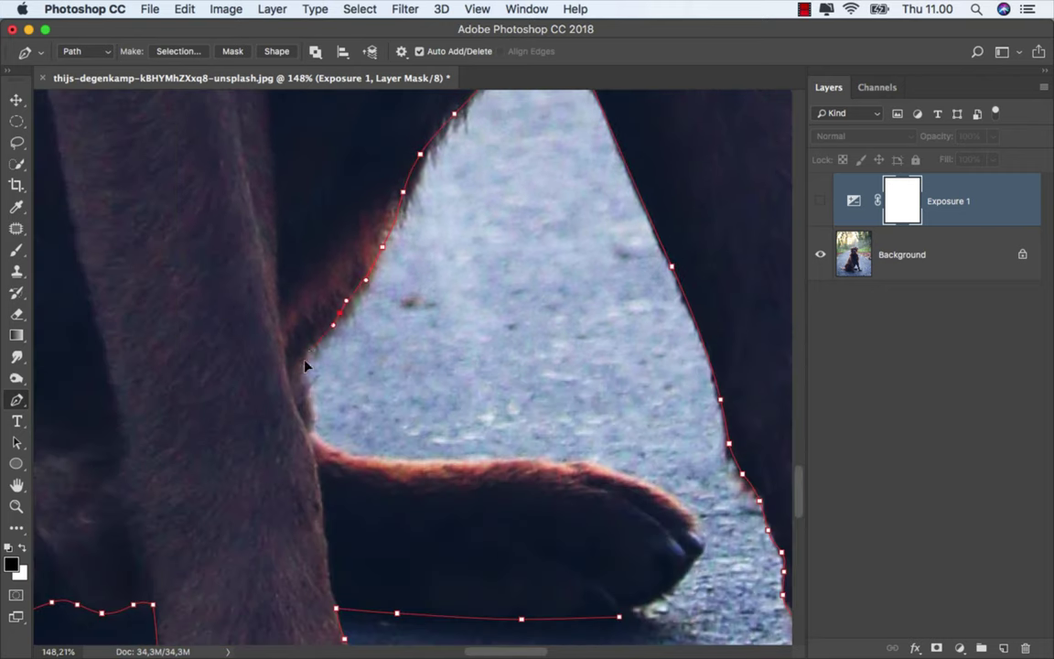
- Trace along the top of the other paw and close the path at its first anchor
click(314, 434)
click(403, 459)
click(570, 461)
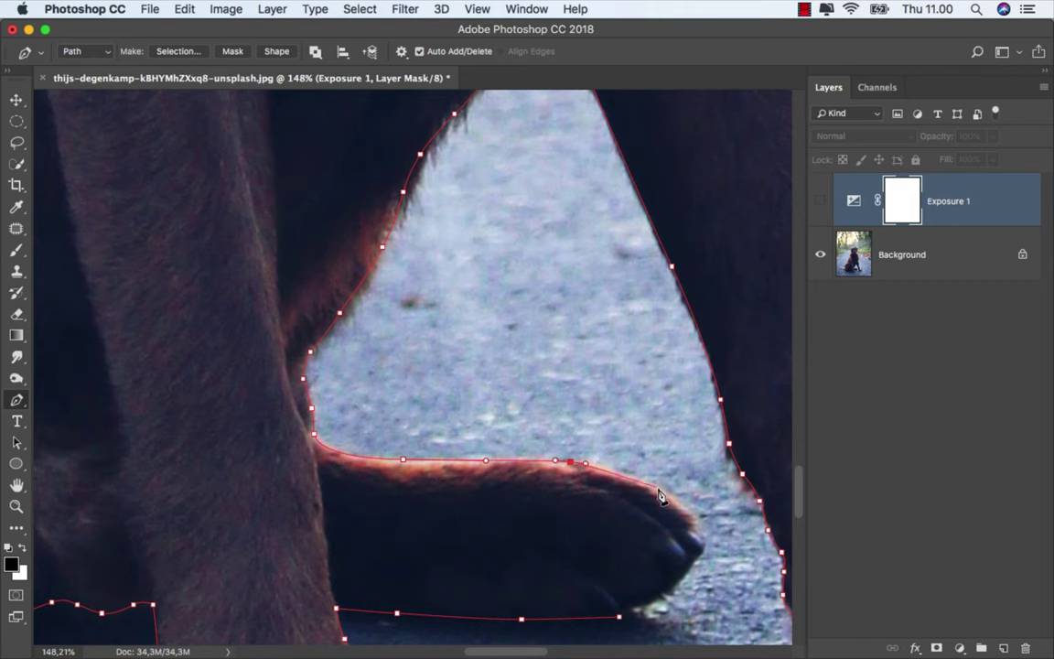
drag(661, 491, 688, 507)
scroll(695, 525, down, 3)
scroll(548, 412, up, 3)
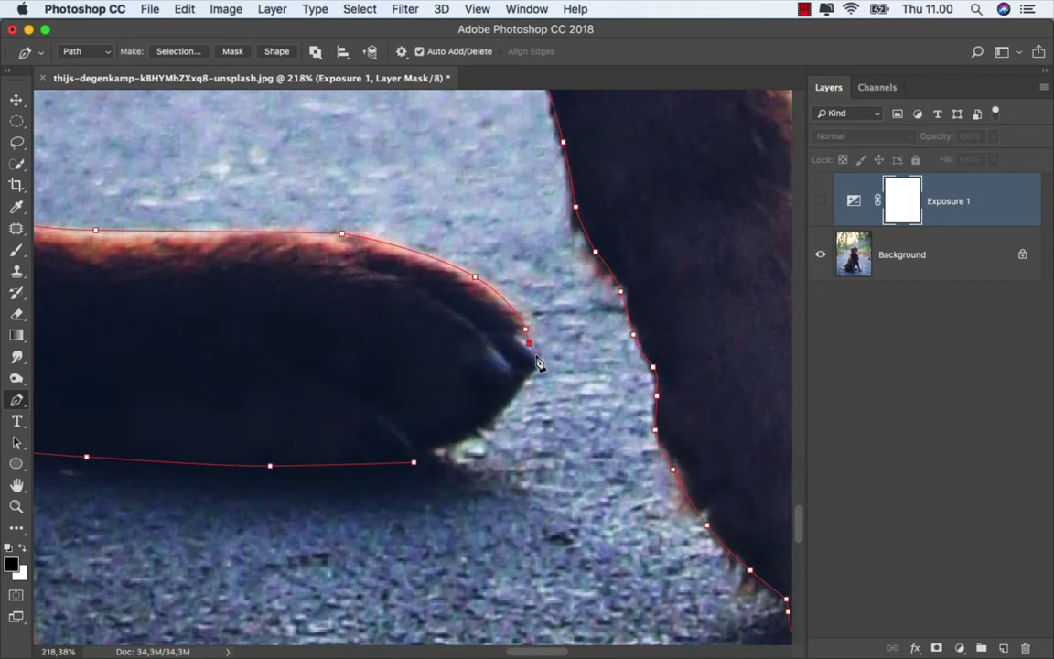
click(414, 465)
scroll(547, 446, down, 3)
scroll(546, 443, down, 3)
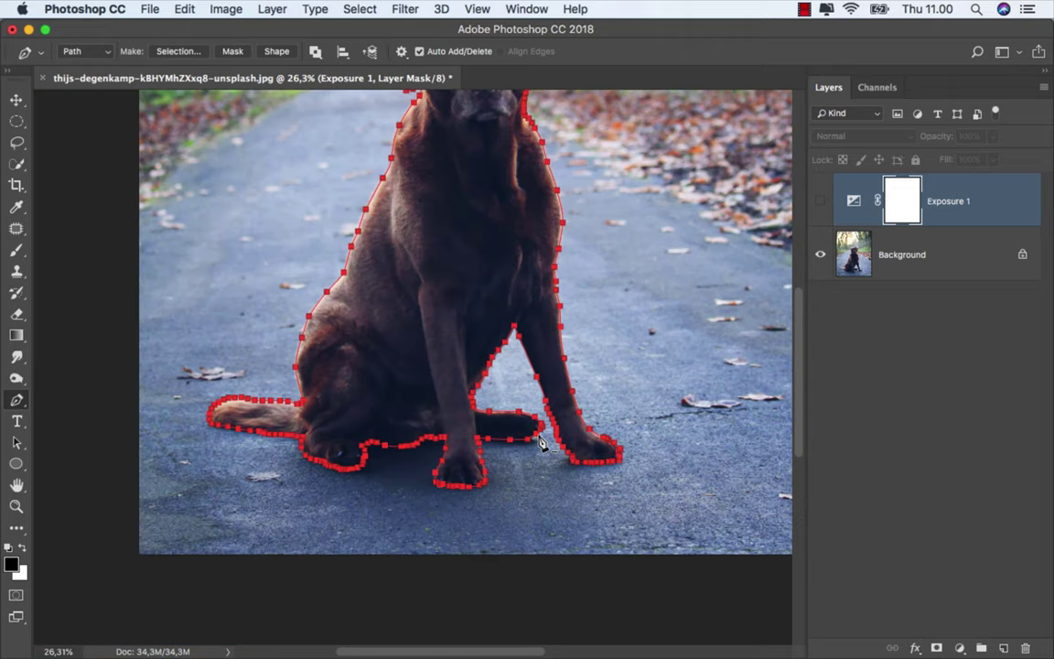
- Make a 0.3 px-feathered selection from the dog path and add it as a layer mask
key(super+minus)
right_click(436, 399)
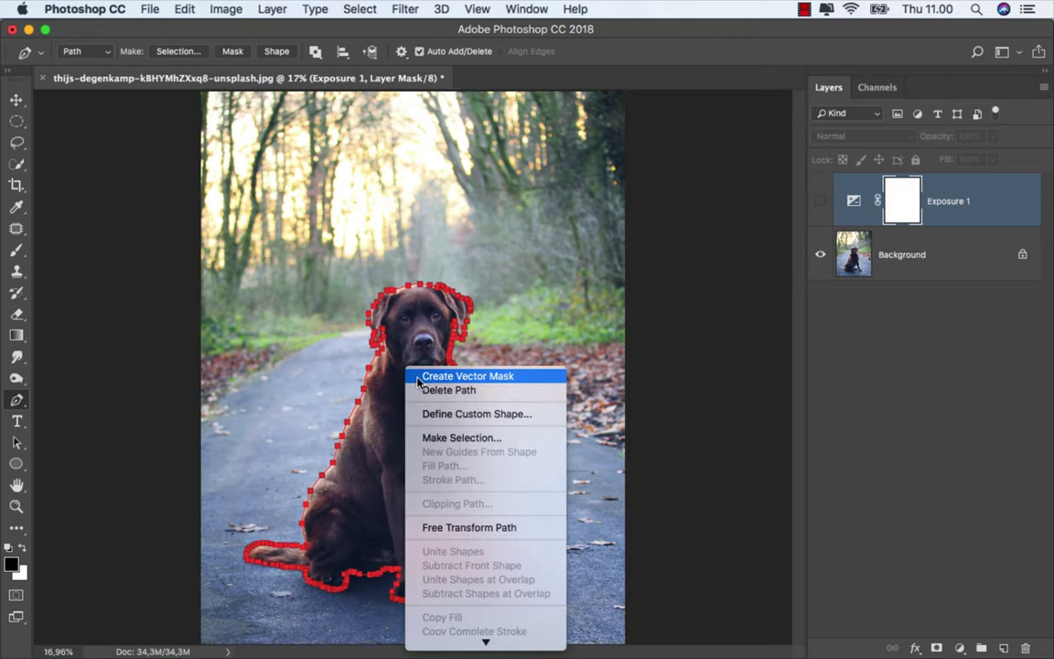
click(454, 436)
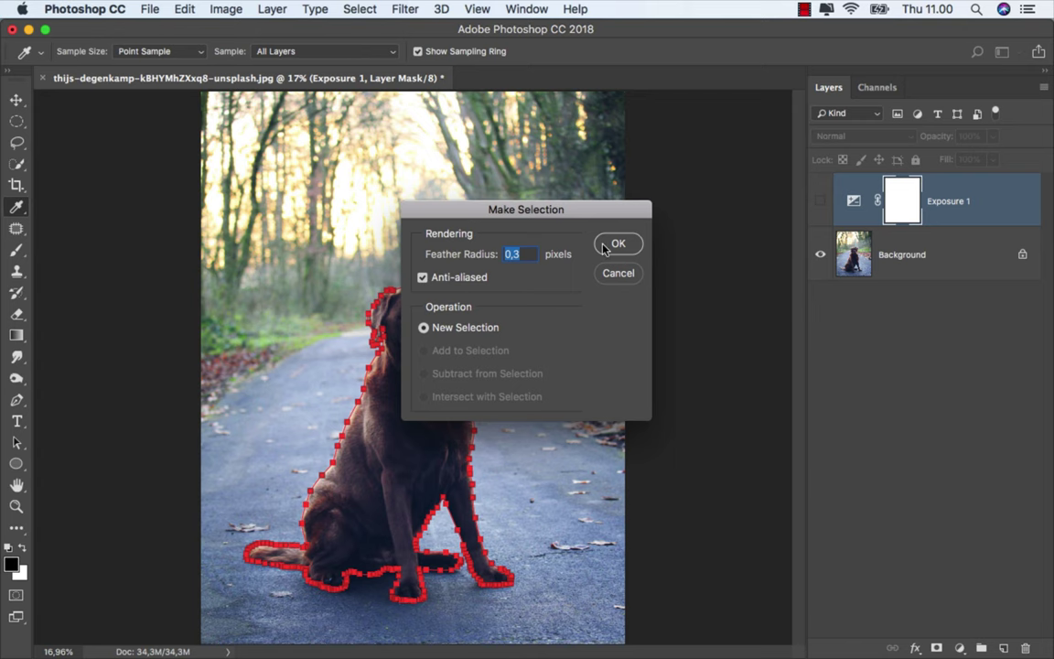
click(614, 244)
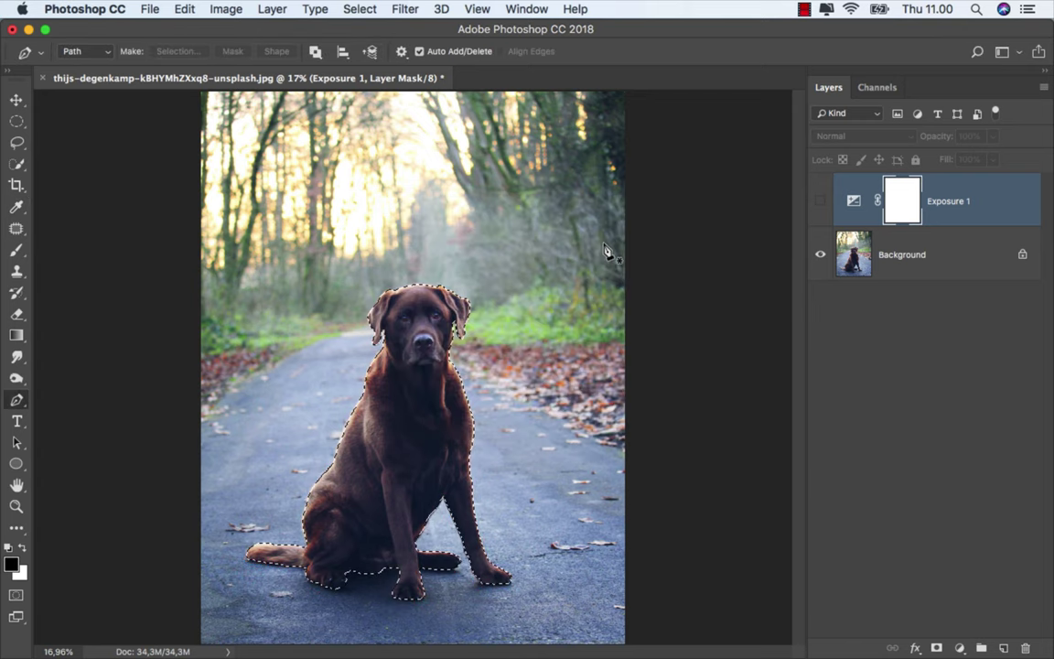
click(912, 262)
click(935, 647)
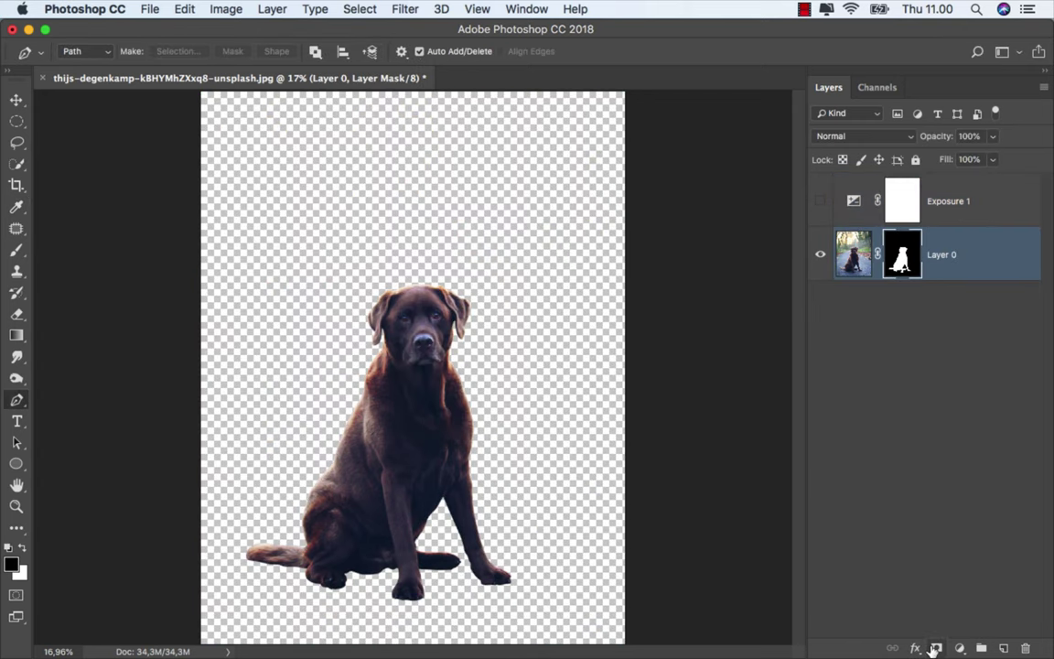
- Open Select and Mask on the dog's mask and set the Refine Edge Brush to about 10 px
right_click(899, 255)
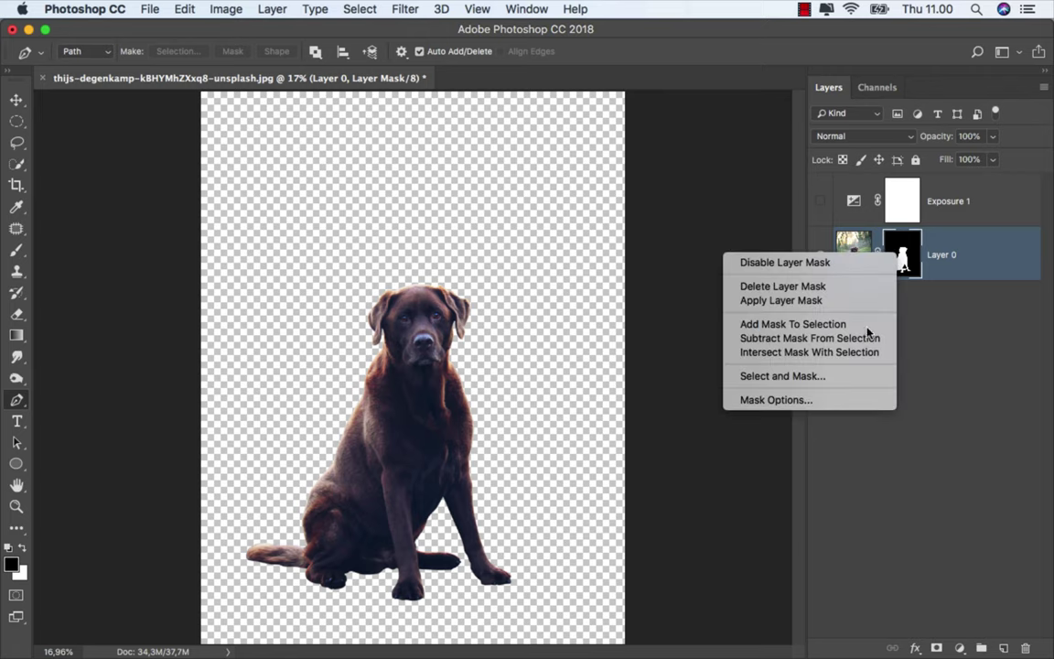
click(846, 374)
key(alt)
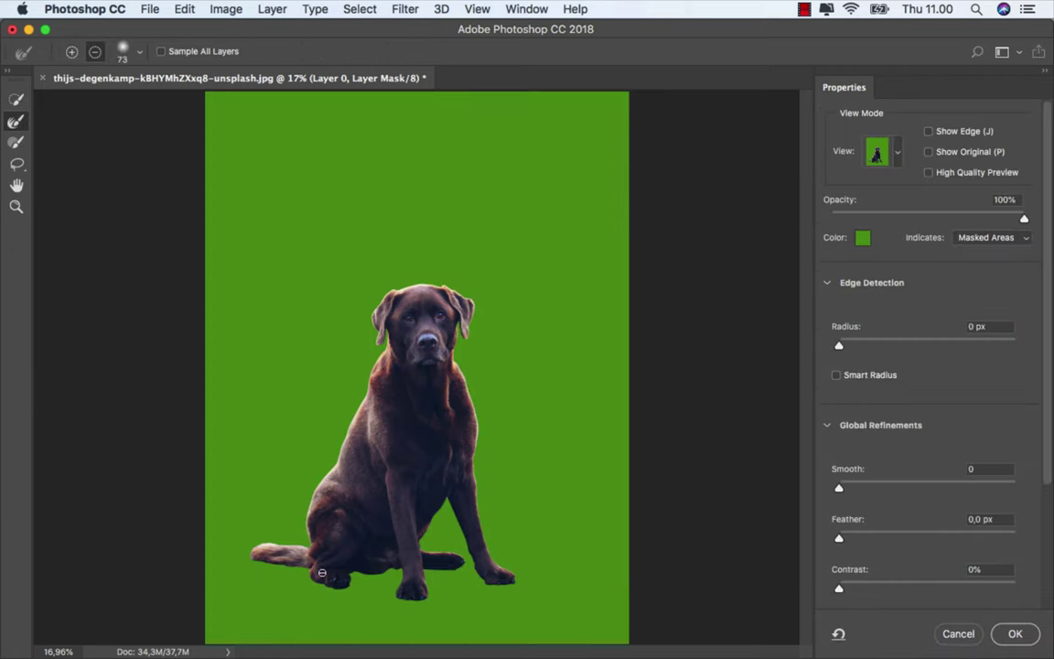
scroll(287, 577, up, 3)
scroll(346, 557, up, 5)
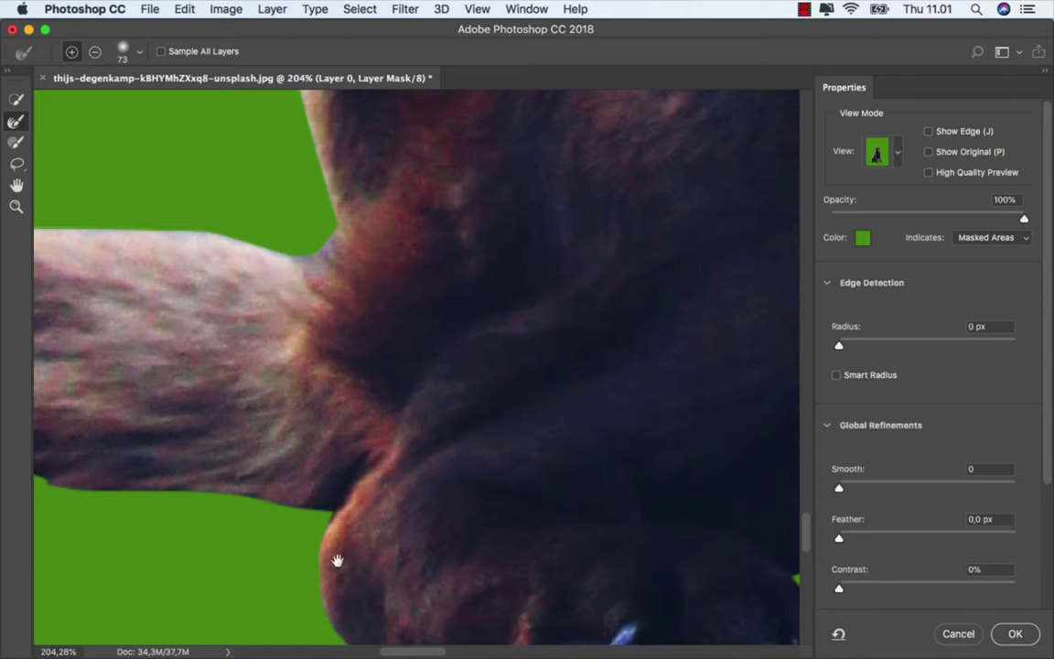
drag(337, 560, 692, 518)
scroll(679, 491, down, 2)
scroll(659, 473, down, 1)
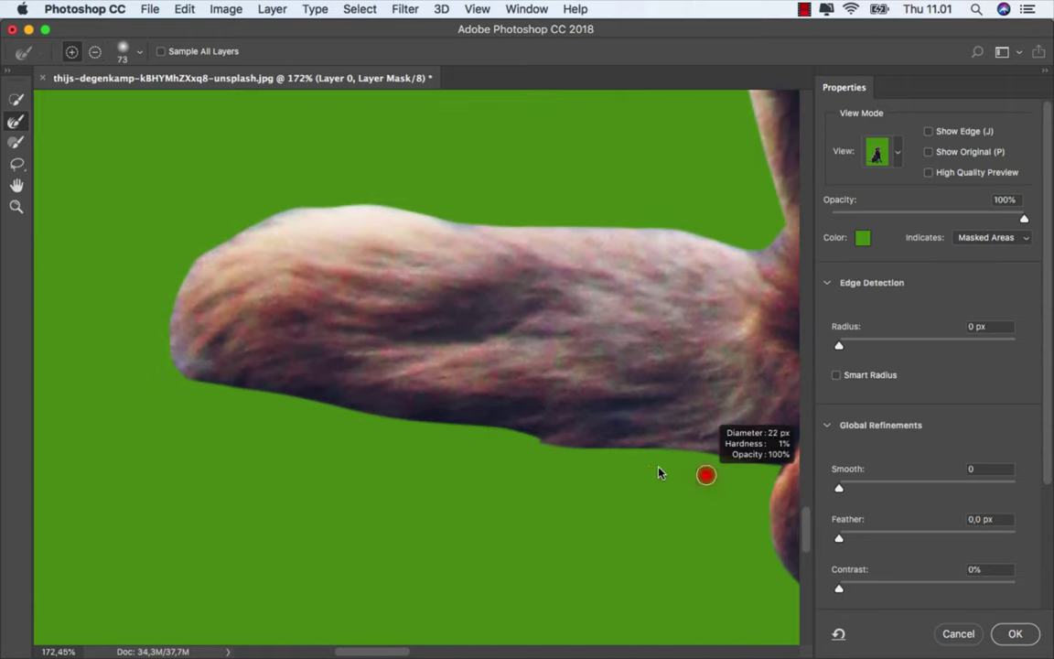
drag(659, 473, 660, 470)
scroll(597, 524, right, 3)
scroll(597, 524, up, 2)
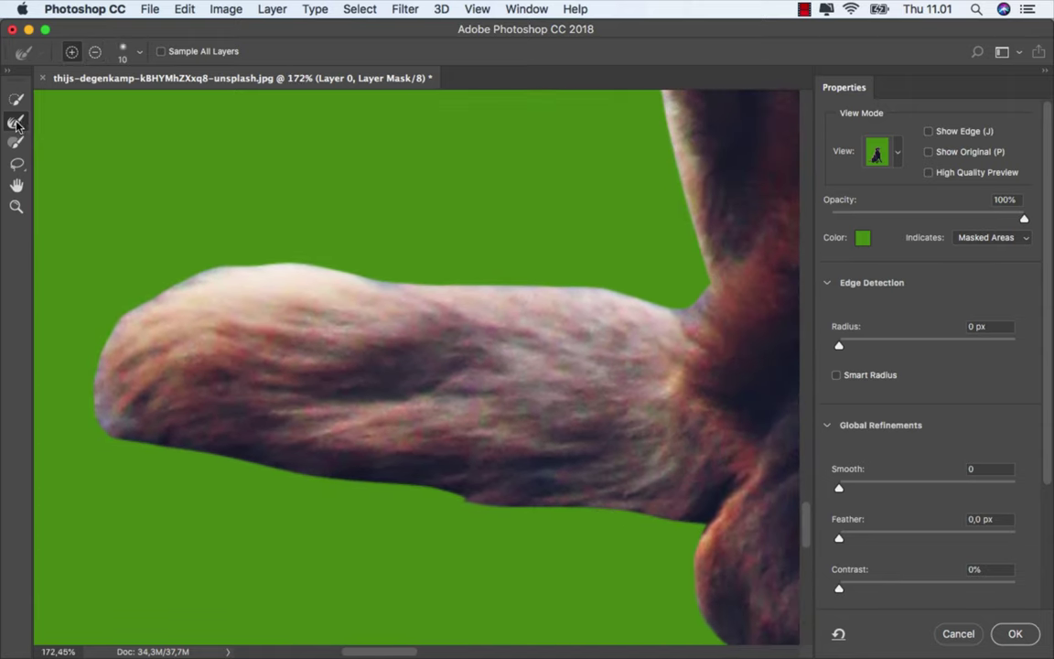
right_click(194, 179)
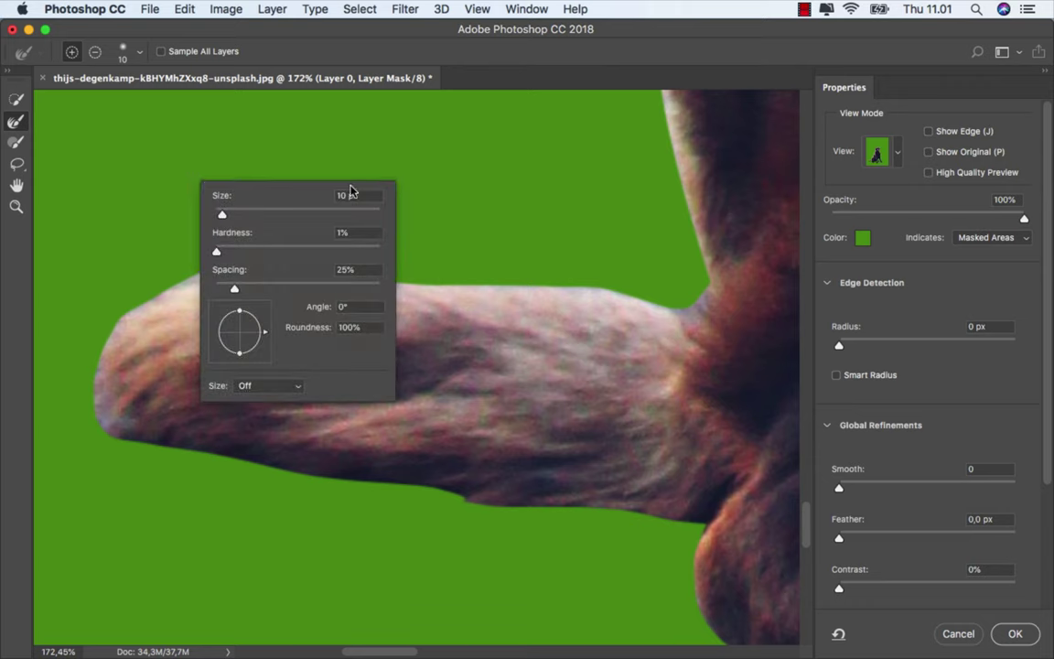
click(670, 526)
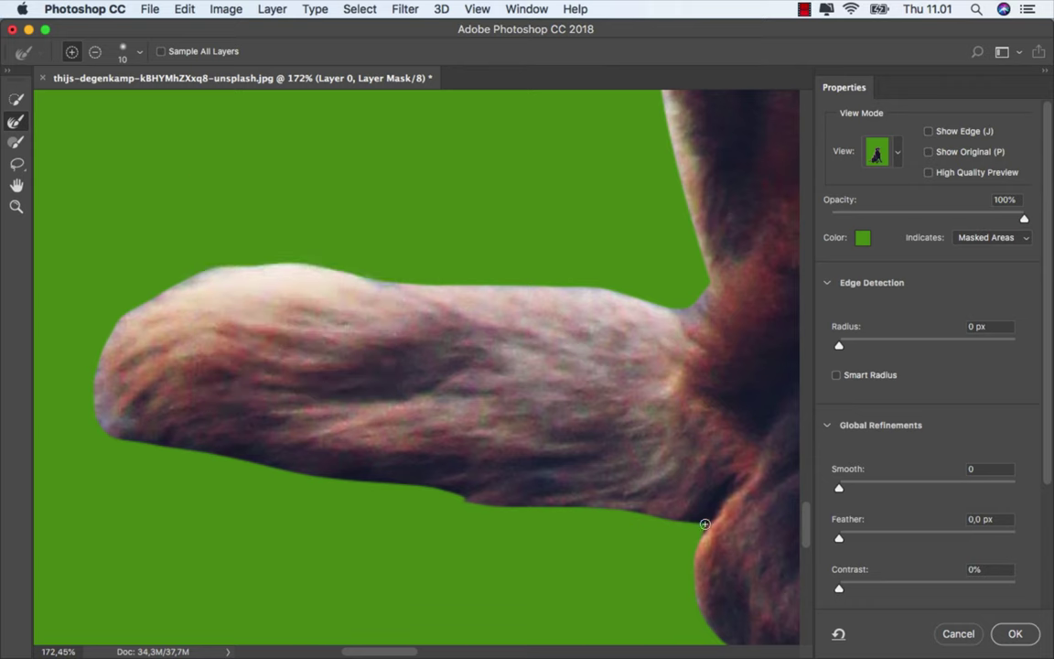
- Paint the refine brush along the tail's lower and top edges and the haunch
drag(425, 487, 111, 433)
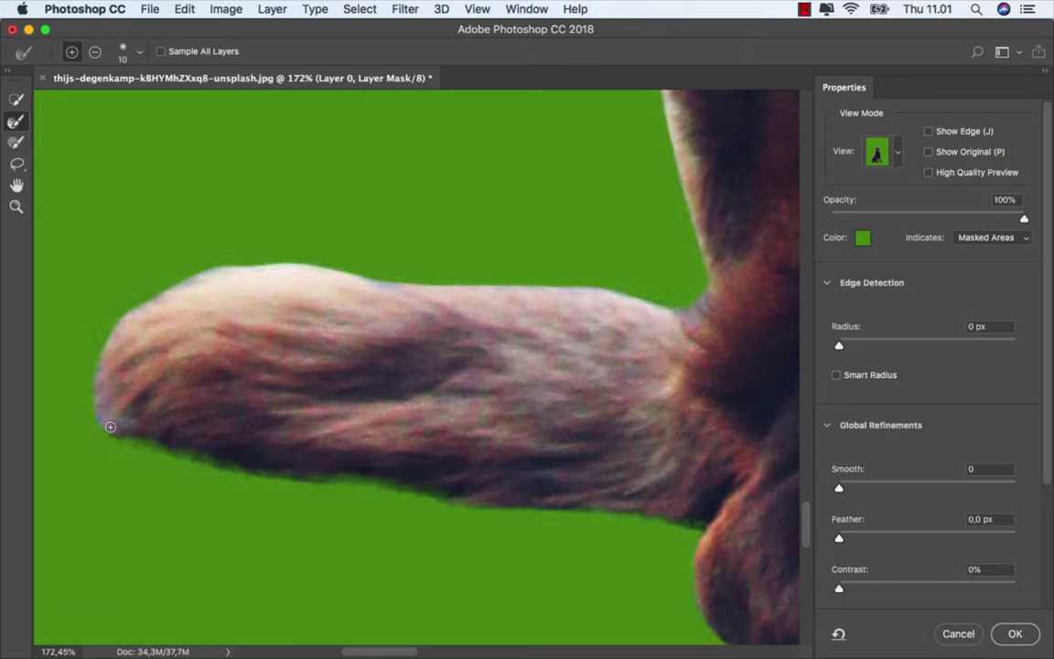
drag(171, 290, 652, 301)
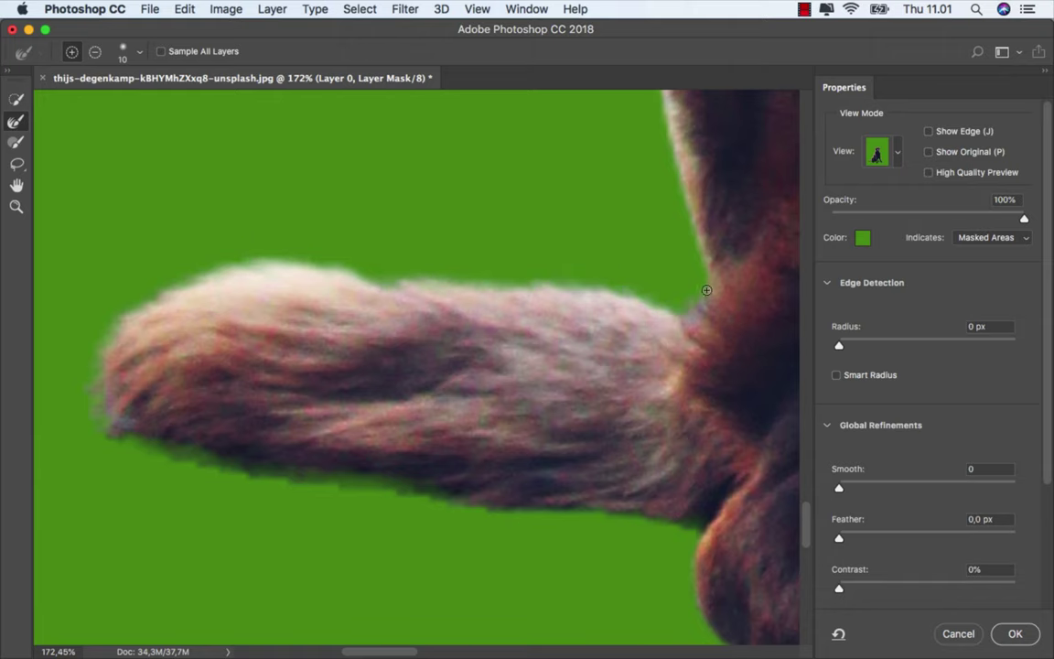
scroll(546, 426, down, 3)
scroll(513, 476, down, 3)
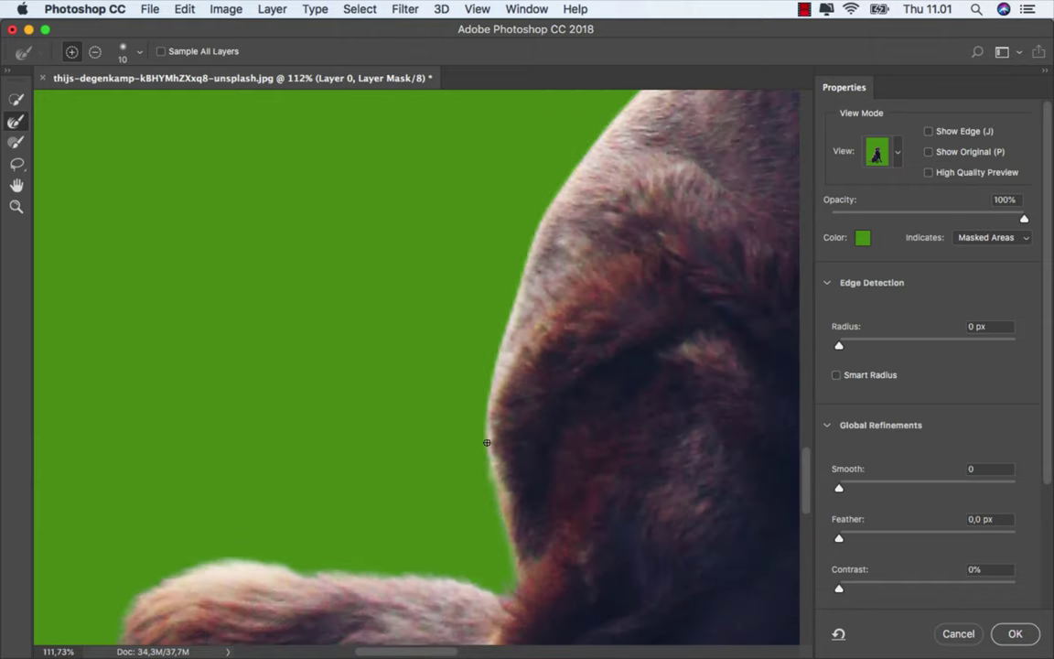
mouse_move(522, 247)
mouse_down()
mouse_move(357, 454)
mouse_move(502, 264)
mouse_move(522, 219)
mouse_move(371, 501)
mouse_move(450, 270)
mouse_move(512, 148)
mouse_move(387, 342)
mouse_up()
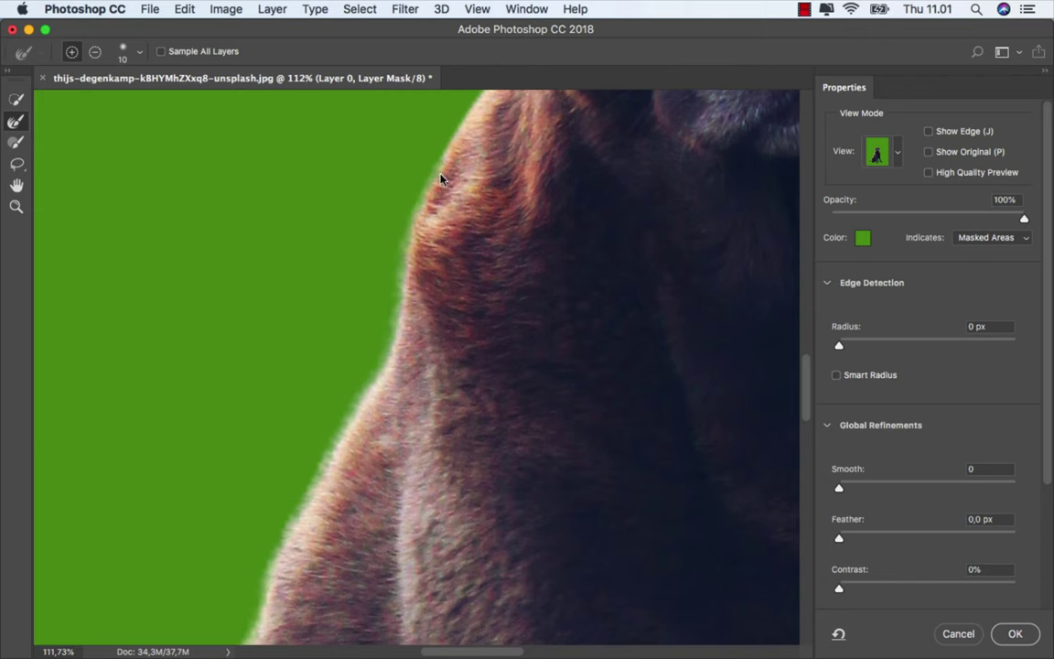
- Refine the fur along the left ear's outer edge and the top of the head
scroll(277, 494, up, 5)
scroll(256, 521, up, 3)
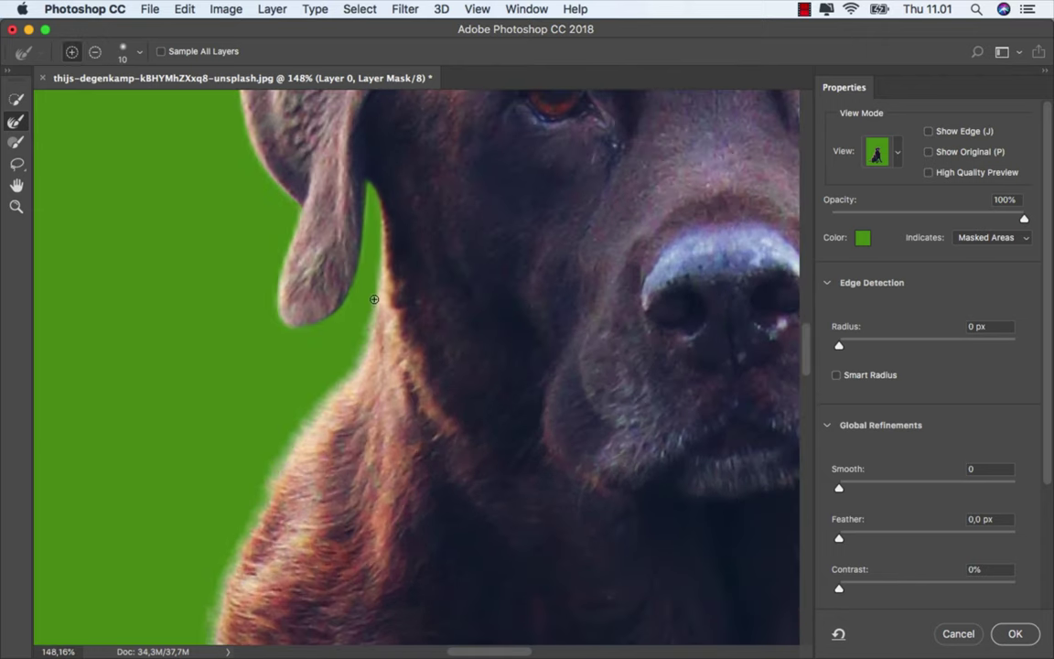
scroll(341, 211, up, 5)
drag(416, 540, 447, 139)
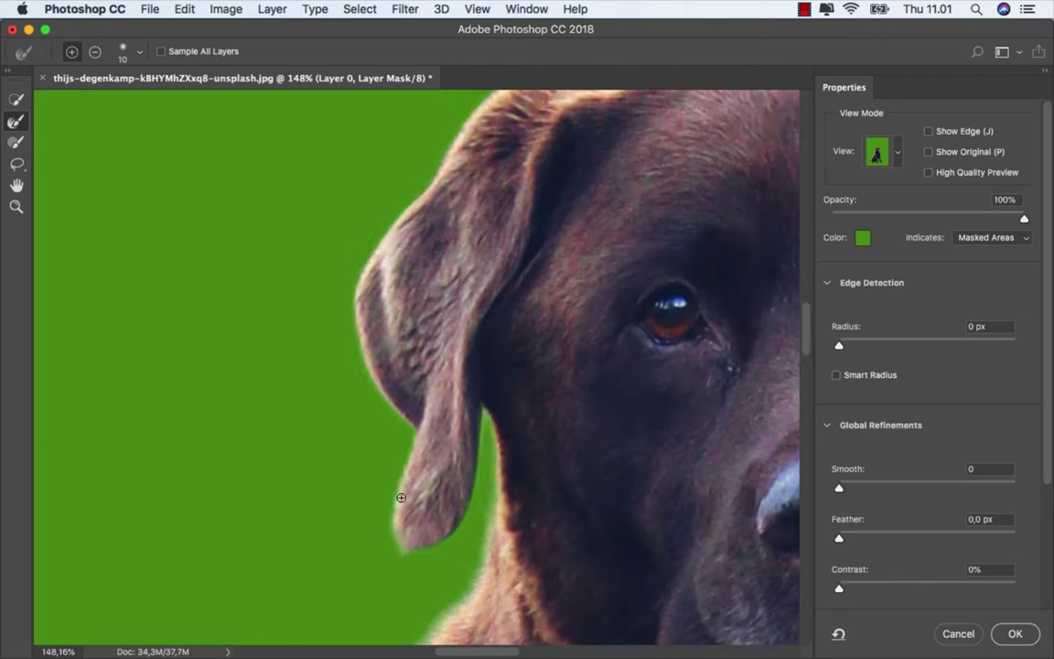
scroll(299, 371, up, 2)
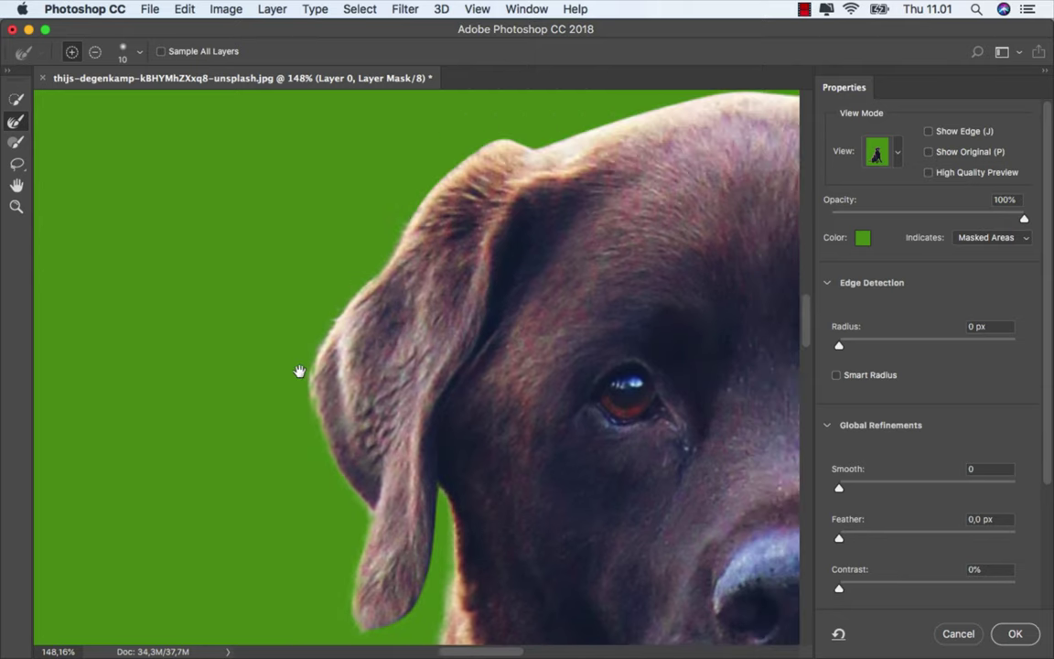
scroll(299, 372, up, 5)
scroll(299, 371, right, 4)
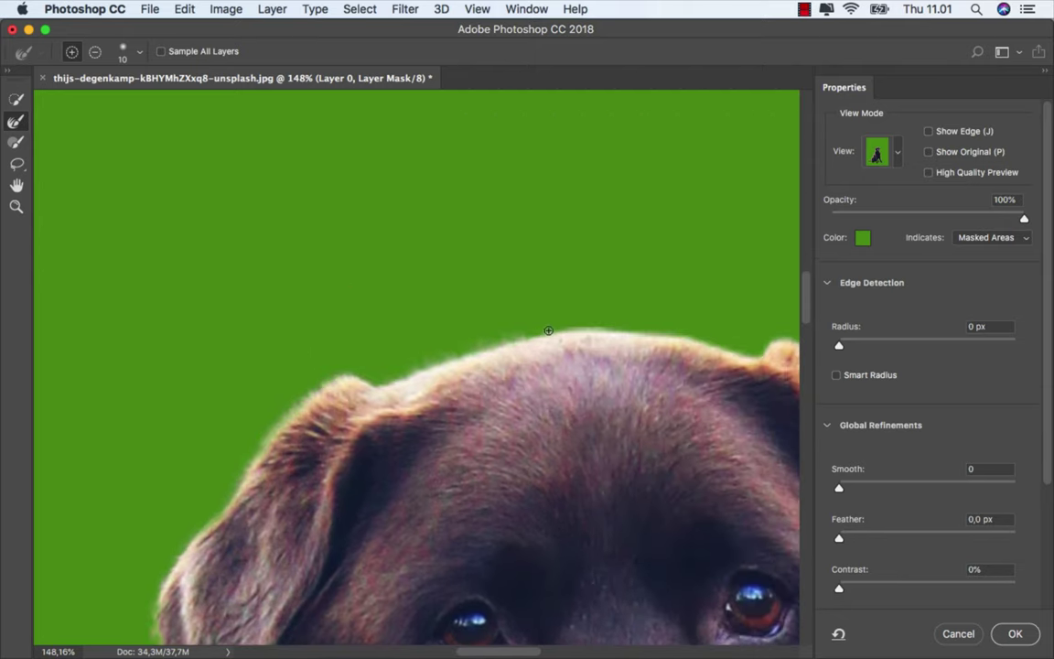
drag(404, 375, 700, 322)
- Refine the right ear's outer and lower edges and the ear-to-face edge, then enlarge the brush slightly
scroll(319, 320, right, 5)
scroll(319, 320, right, 5)
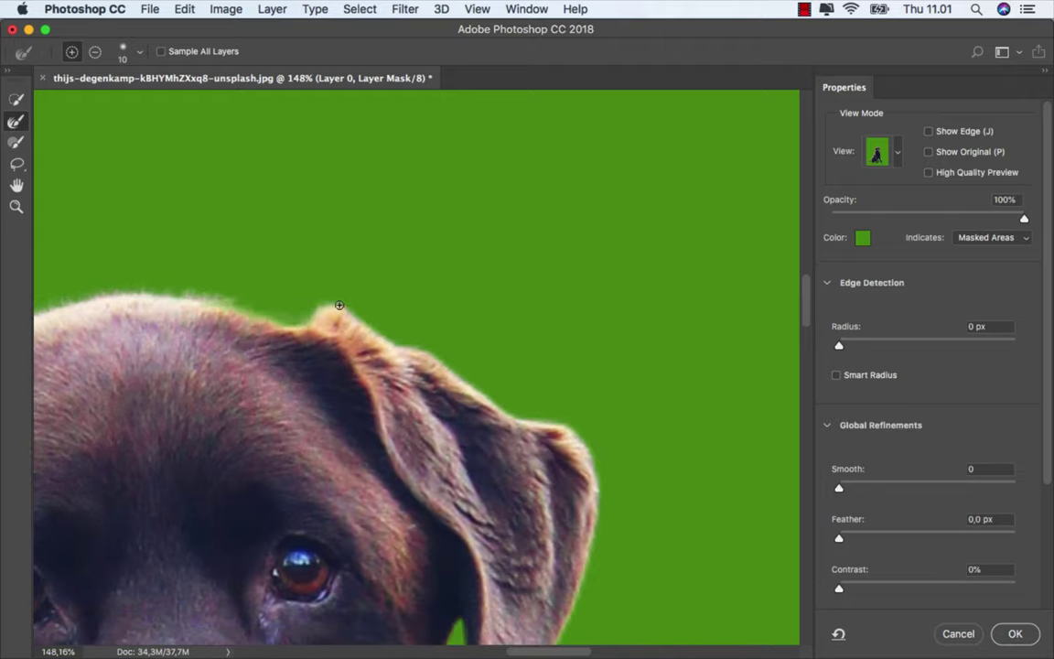
mouse_move(302, 274)
mouse_down()
mouse_move(591, 459)
mouse_move(523, 430)
mouse_up()
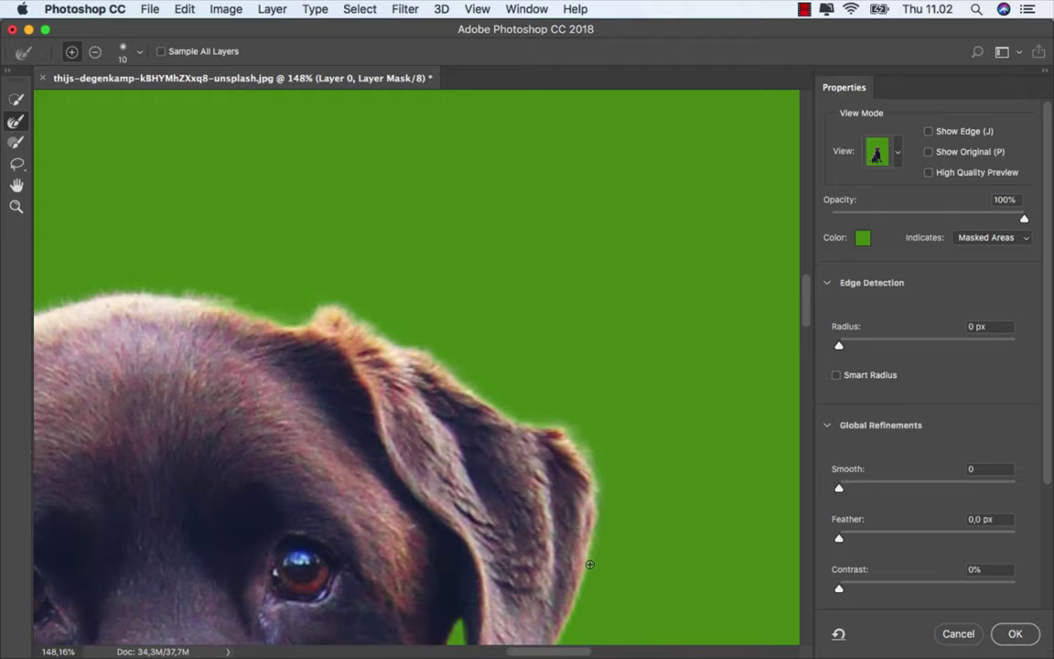
scroll(522, 430, down, 5)
scroll(522, 430, right, 5)
drag(367, 366, 359, 457)
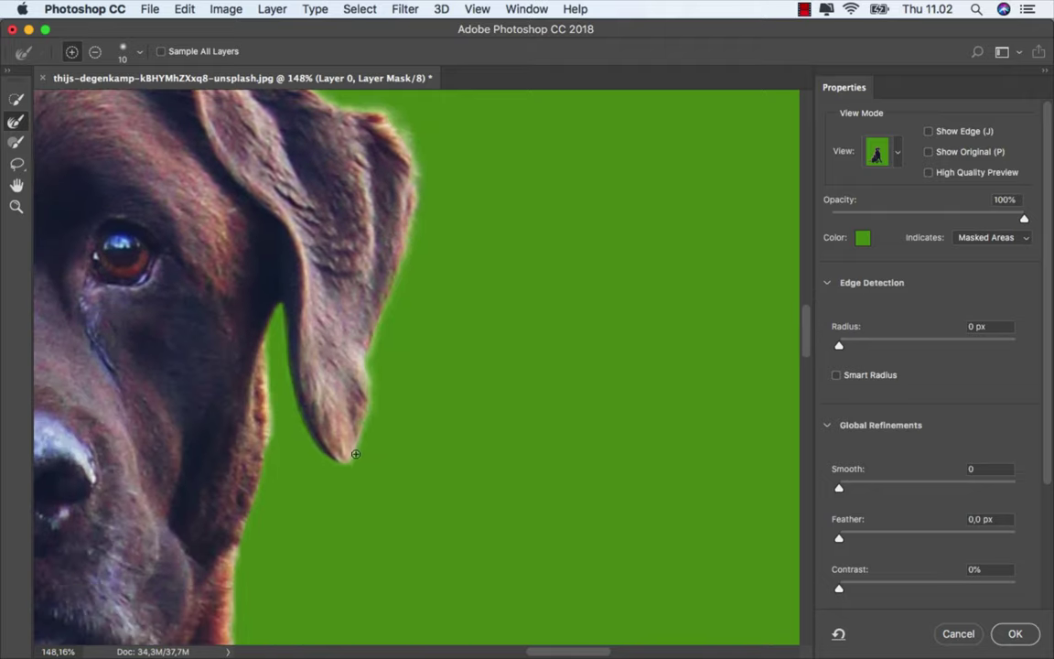
scroll(360, 456, left, 5)
scroll(359, 456, down, 3)
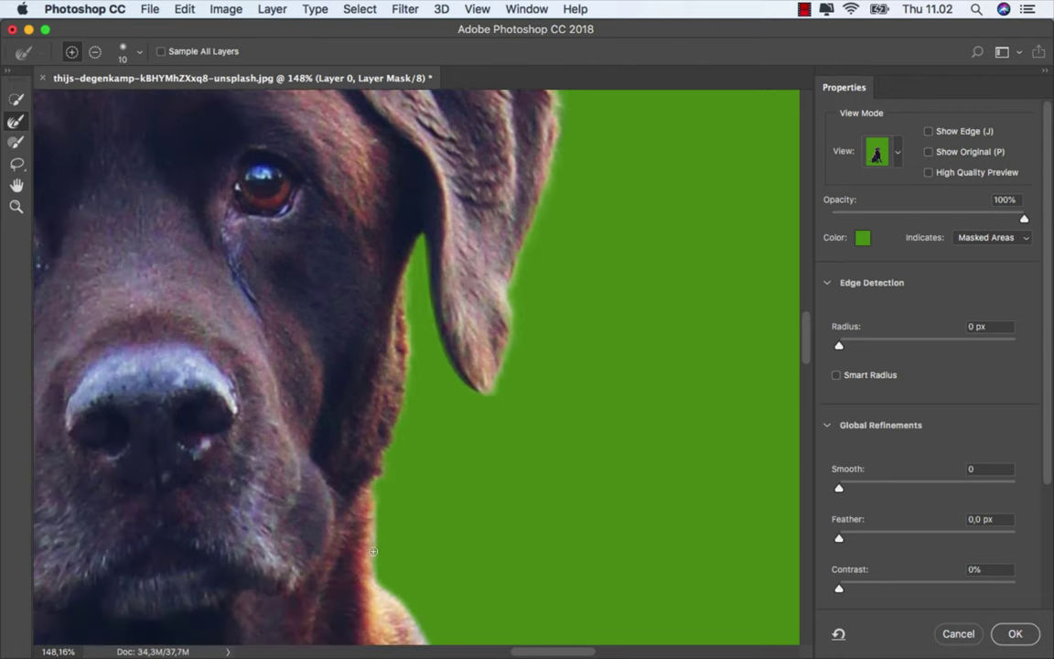
drag(406, 383, 403, 499)
scroll(402, 499, down, 5)
drag(331, 250, 416, 520)
- Refine the fur edges along the dog's chest and the right edge of the leg
scroll(416, 520, down, 3)
scroll(336, 281, down, 3)
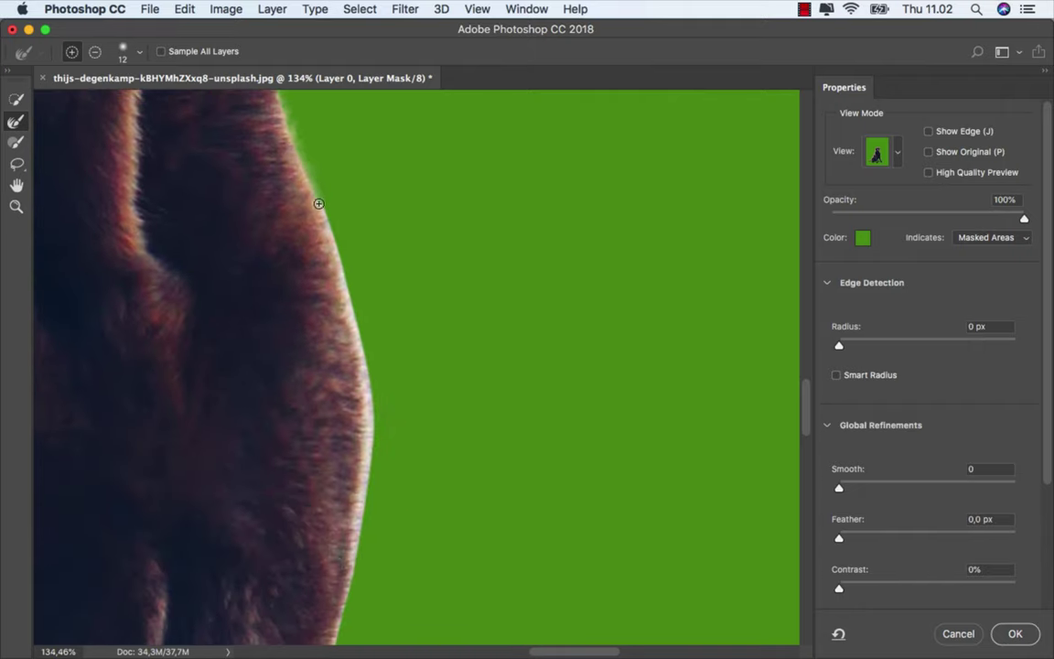
drag(315, 203, 372, 400)
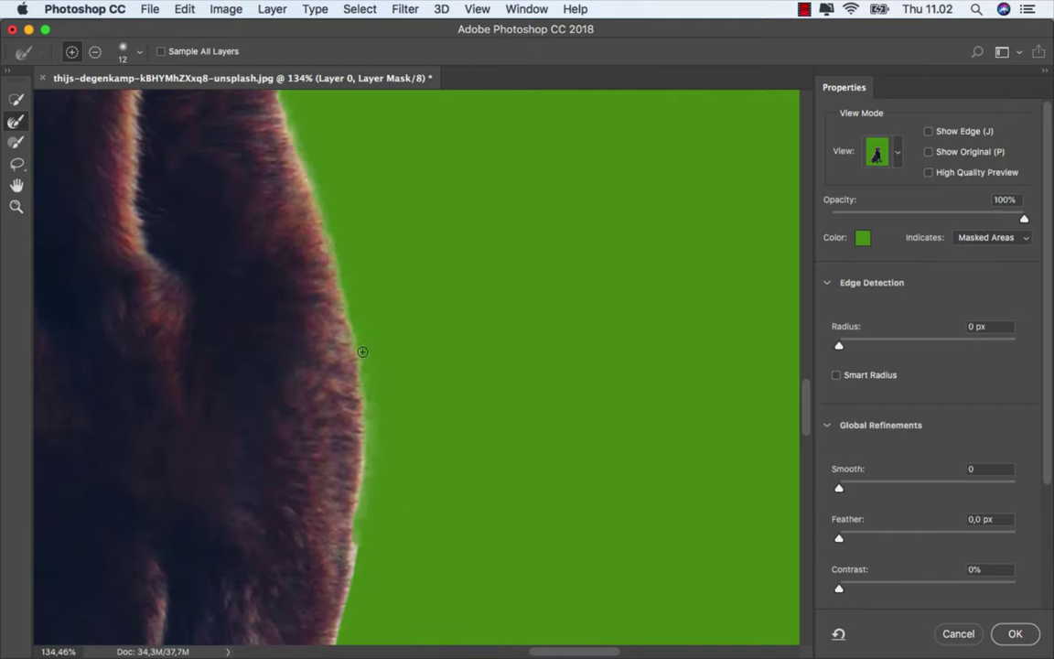
scroll(361, 353, down, 5)
drag(470, 153, 423, 544)
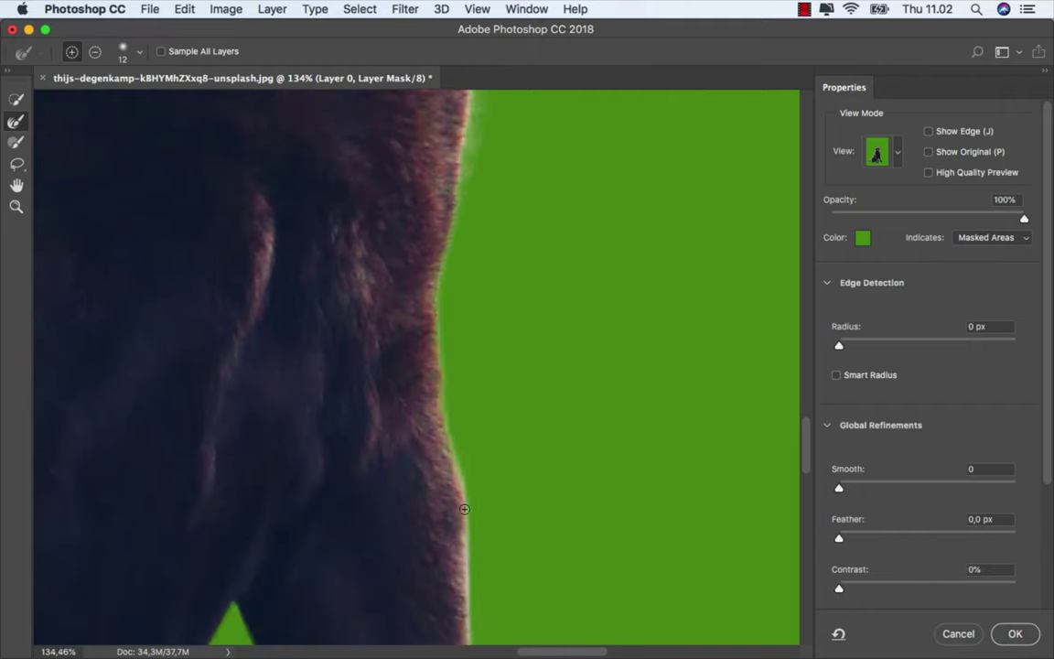
scroll(336, 164, down, 5)
drag(348, 201, 391, 466)
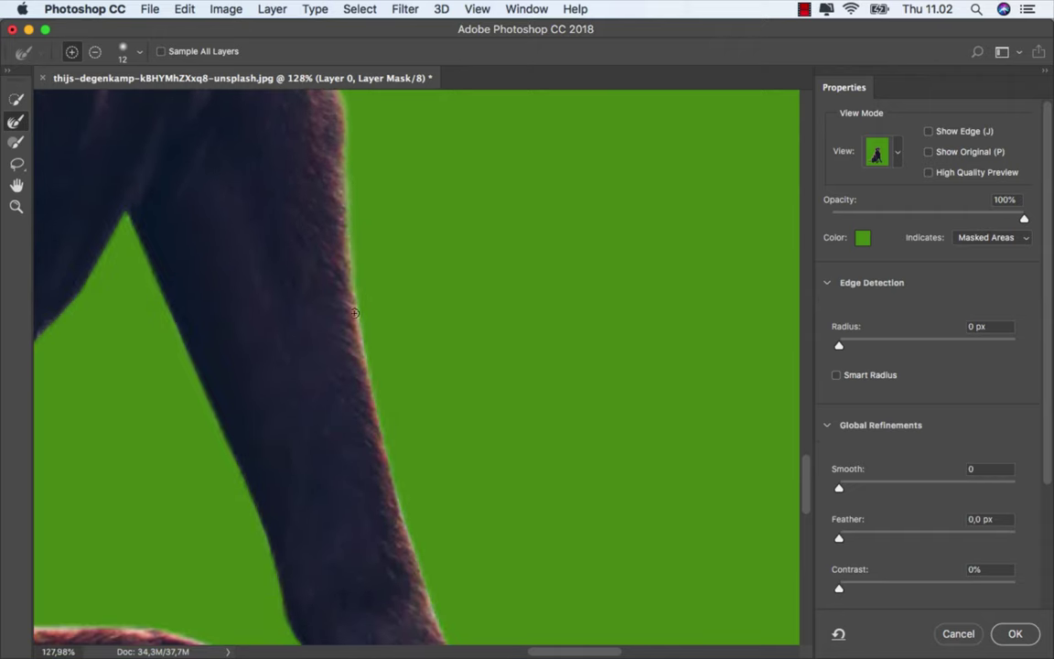
- Refine the fur around the front paw, the front leg's left edge, and the gap between the legs
scroll(388, 449, down, 5)
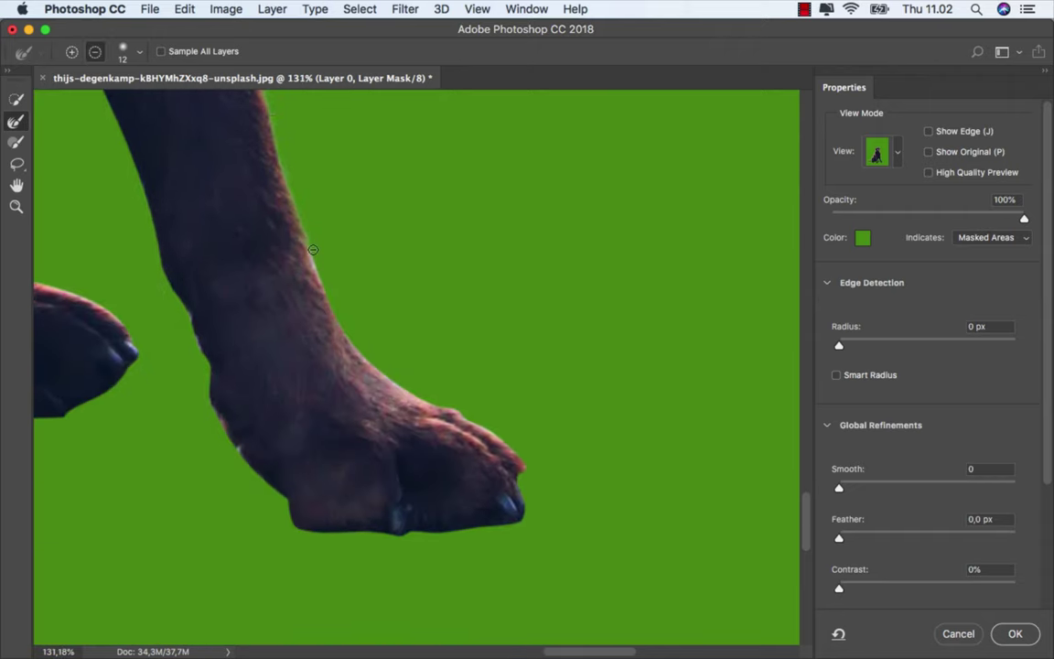
scroll(387, 376, up, 1)
drag(387, 376, 456, 408)
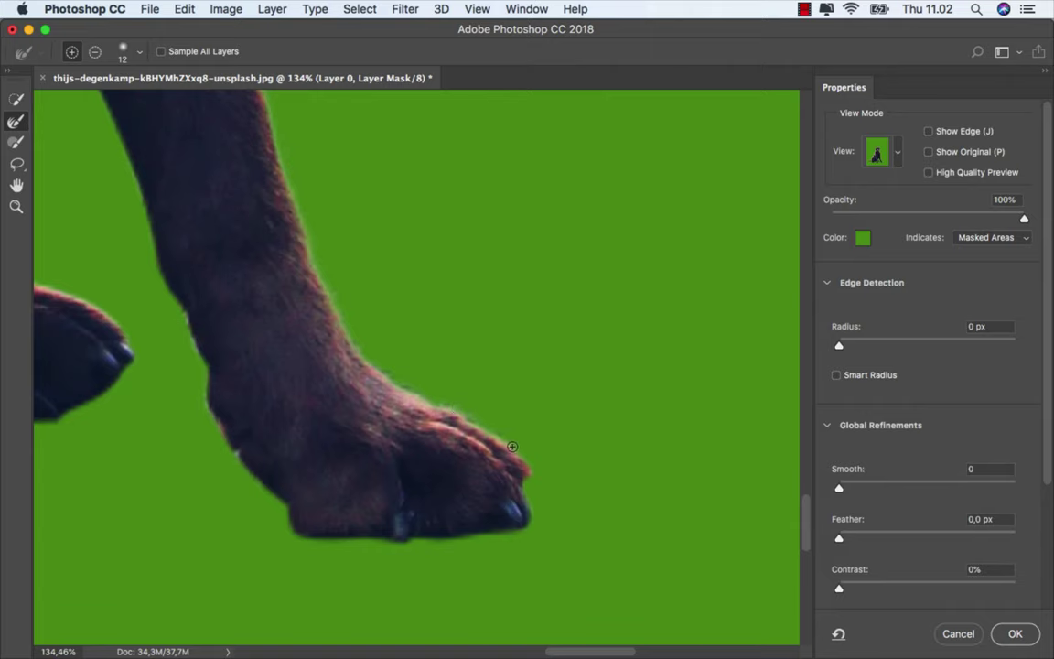
scroll(341, 506, up, 2)
scroll(341, 506, up, 3)
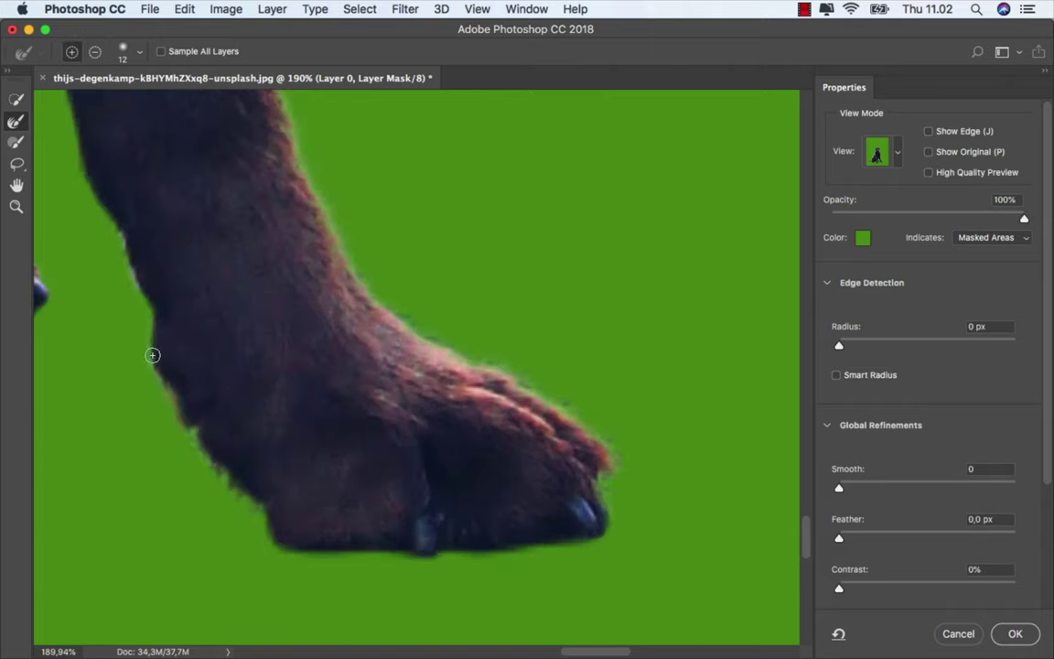
scroll(430, 532, up, 5)
scroll(395, 474, down, 1)
drag(395, 475, 280, 157)
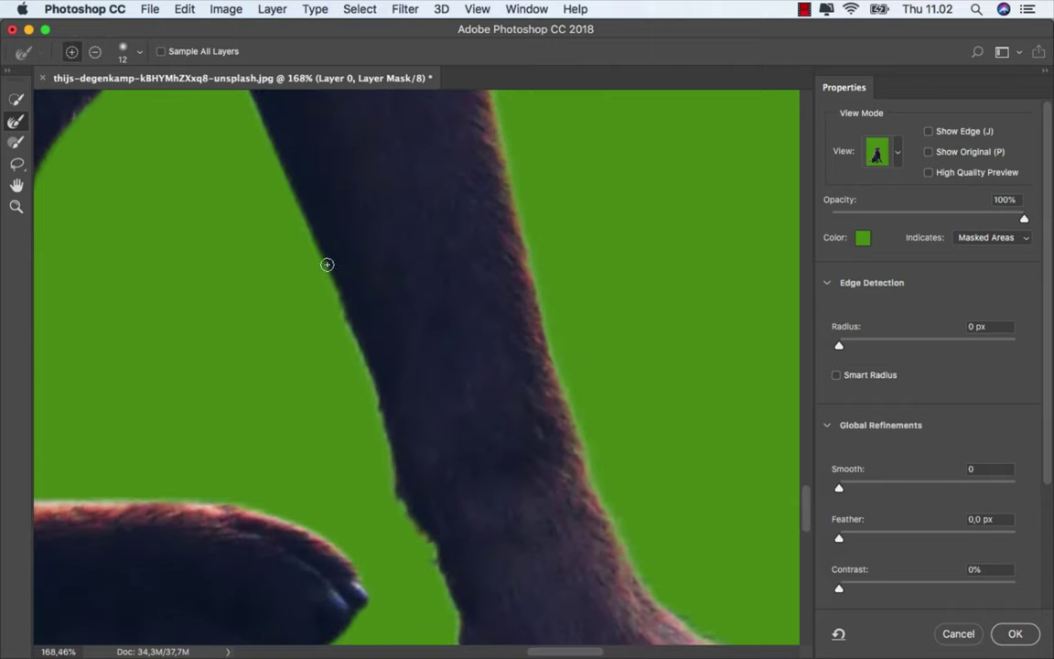
scroll(457, 475, up, 5)
drag(366, 274, 219, 462)
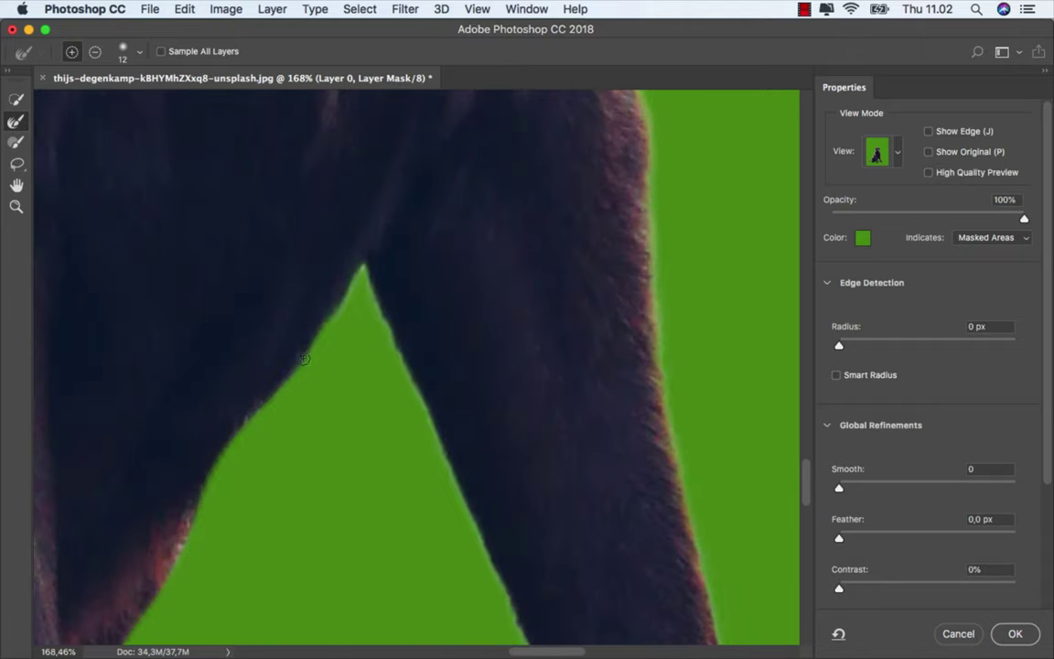
- Check the lower body and paws, fit the image on screen, and output the refined layer mask
scroll(435, 238, down, 5)
mouse_move(435, 238)
mouse_down()
mouse_move(331, 469)
mouse_move(695, 549)
mouse_up()
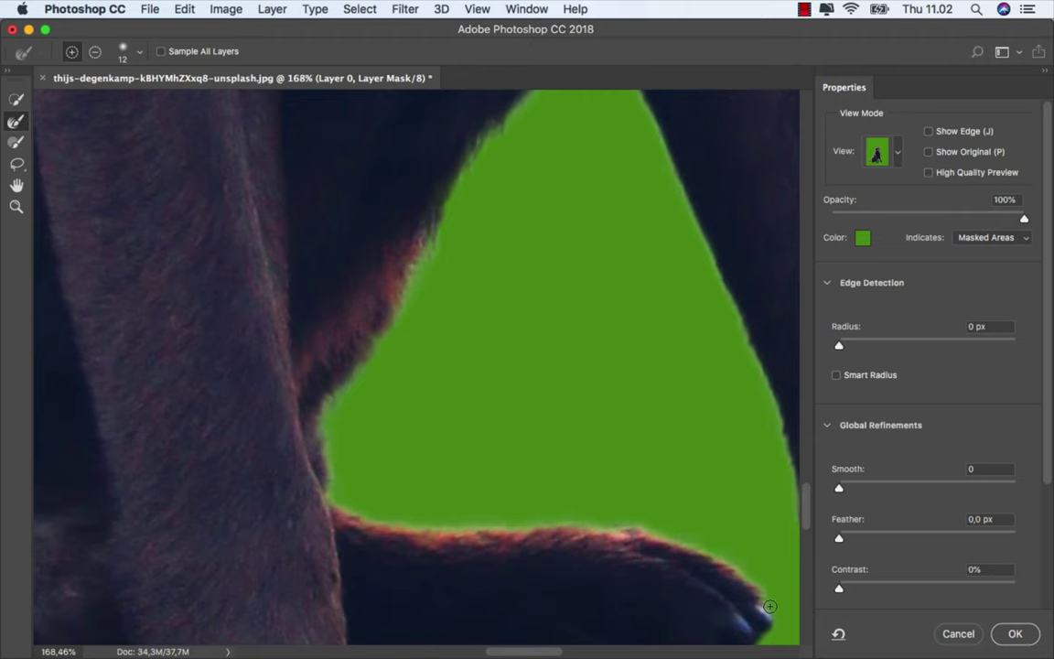
drag(757, 593, 688, 317)
scroll(689, 317, down, 5)
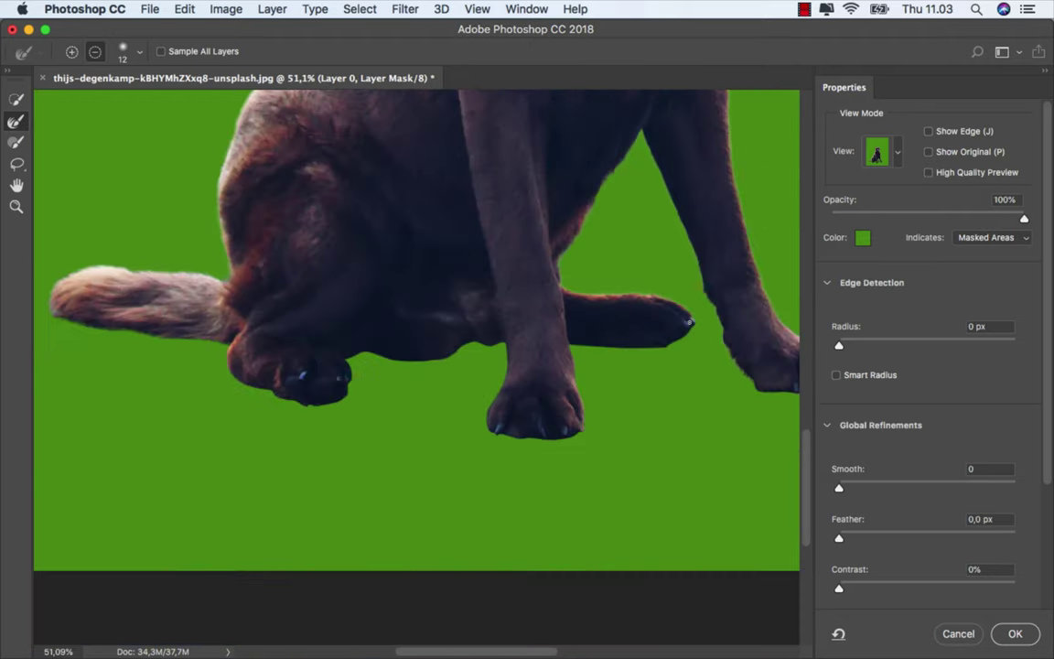
scroll(561, 368, down, 1)
scroll(561, 368, down, 1)
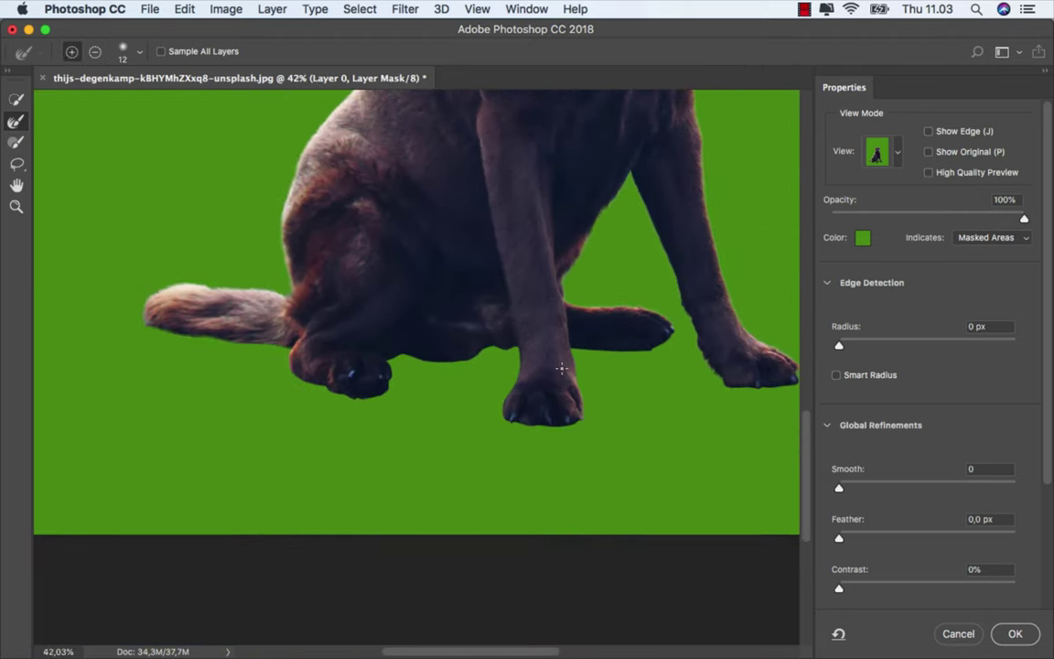
key(super+0)
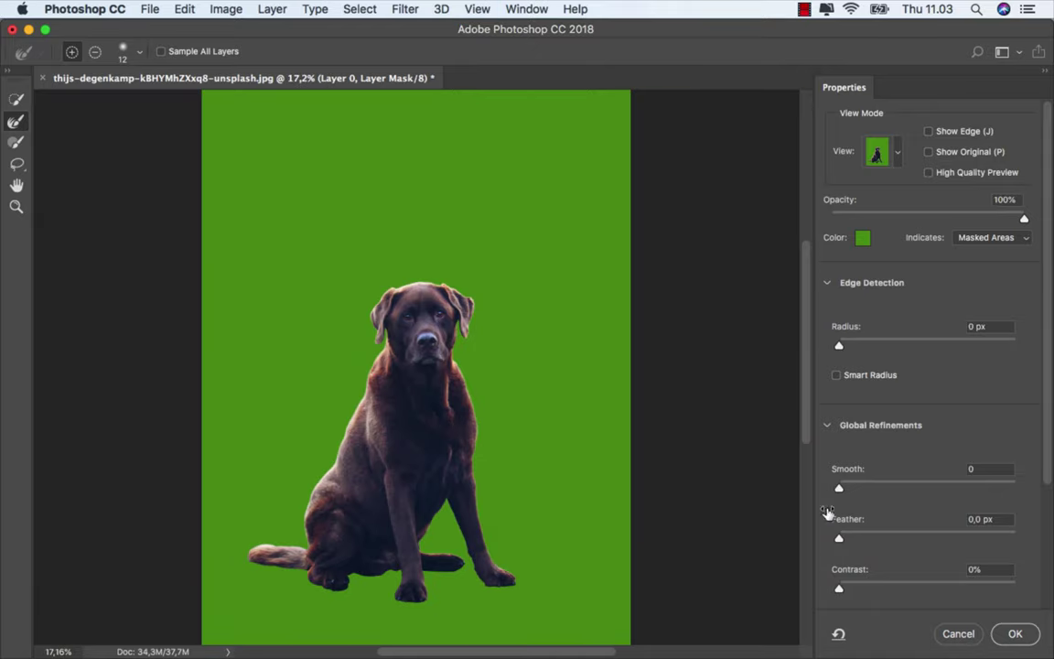
click(1015, 633)
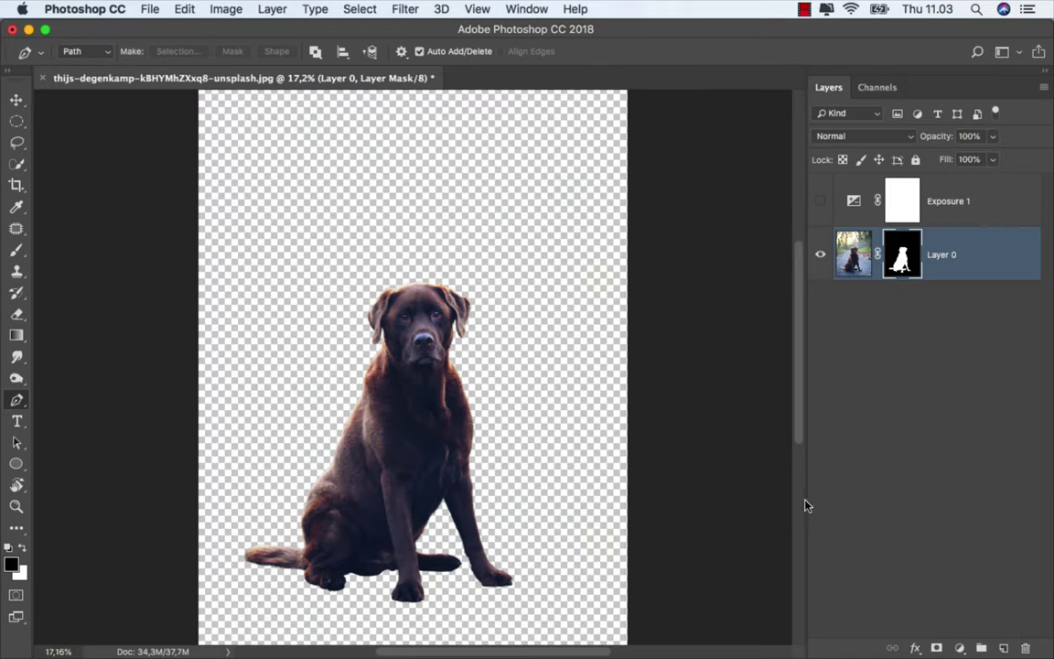
- Create a new white 4000 × 5000 px portrait document
key(super+2)
key(v)
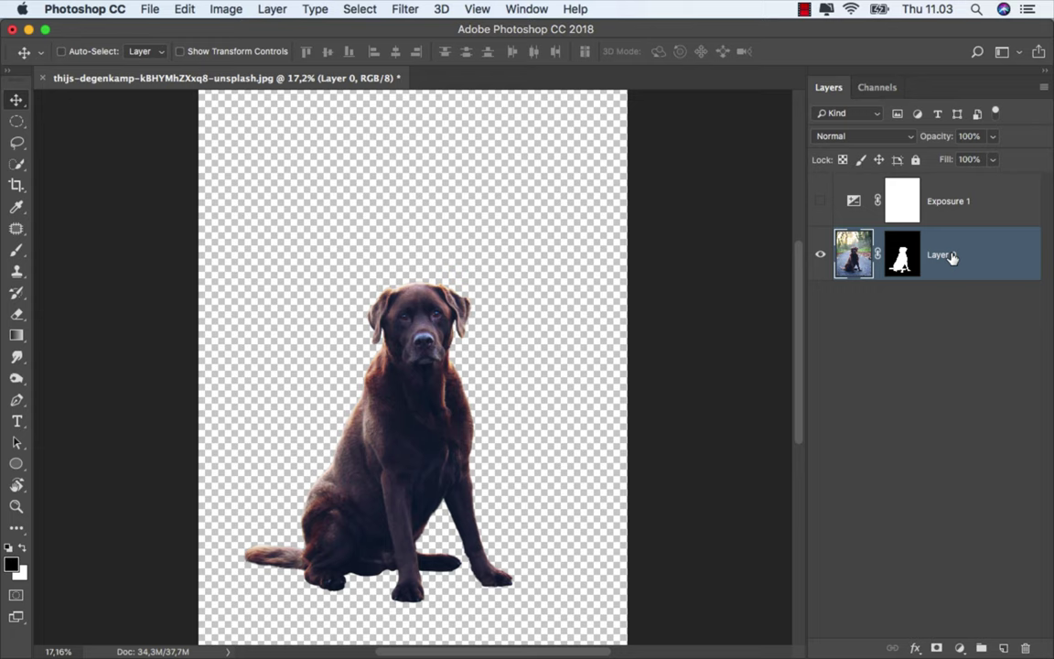
click(147, 11)
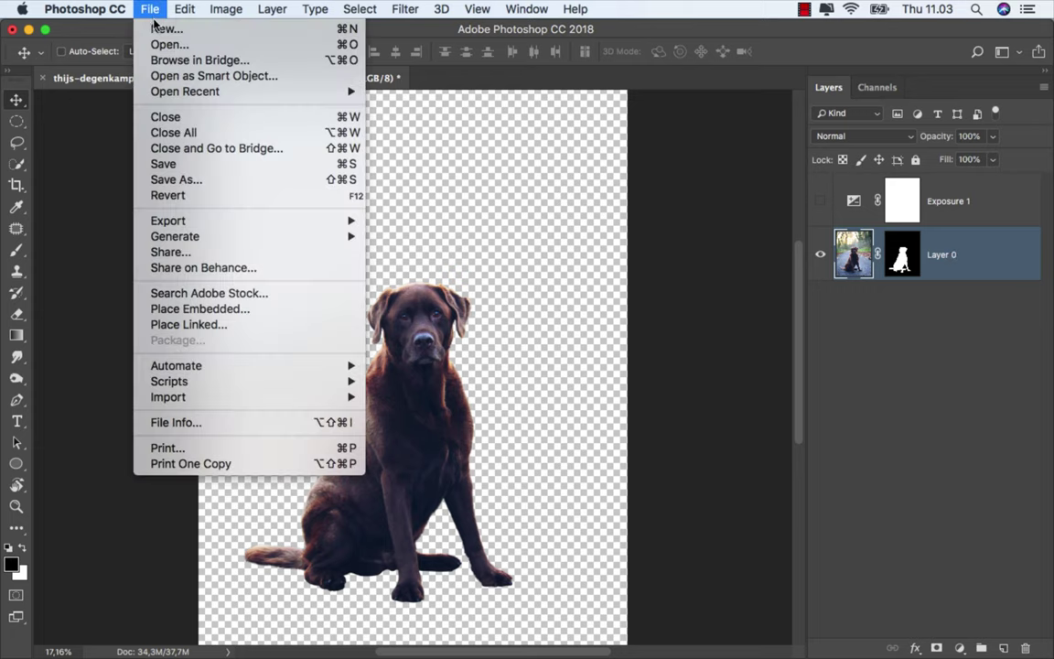
click(174, 30)
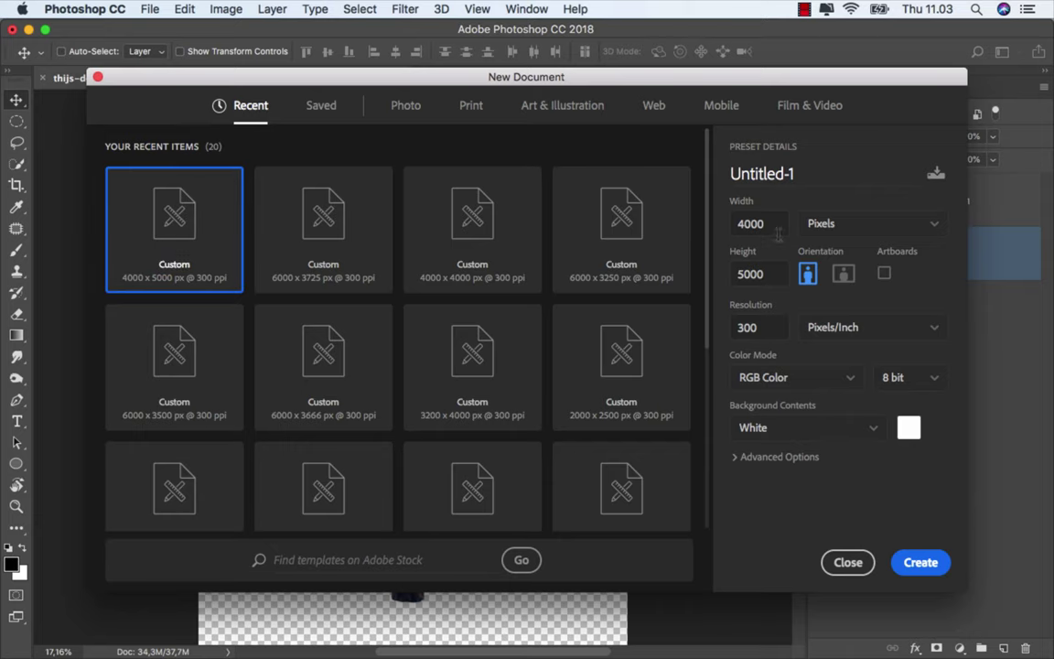
click(759, 273)
click(807, 274)
click(910, 559)
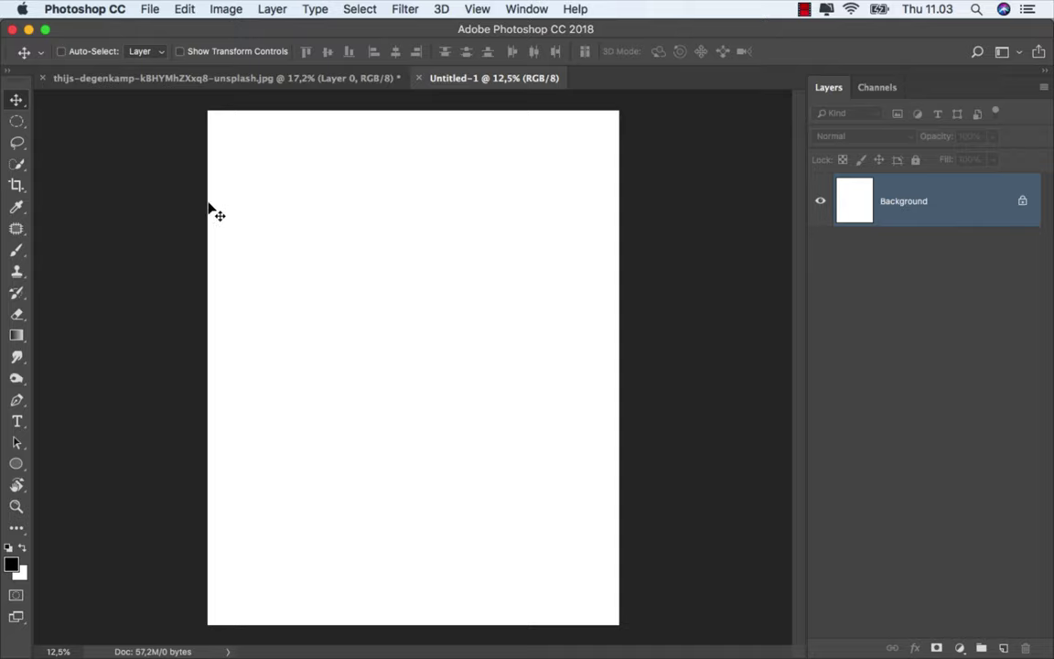
- Bring the dog layer into Untitled-1, enlarge it about 149%, and position it lower left
click(175, 81)
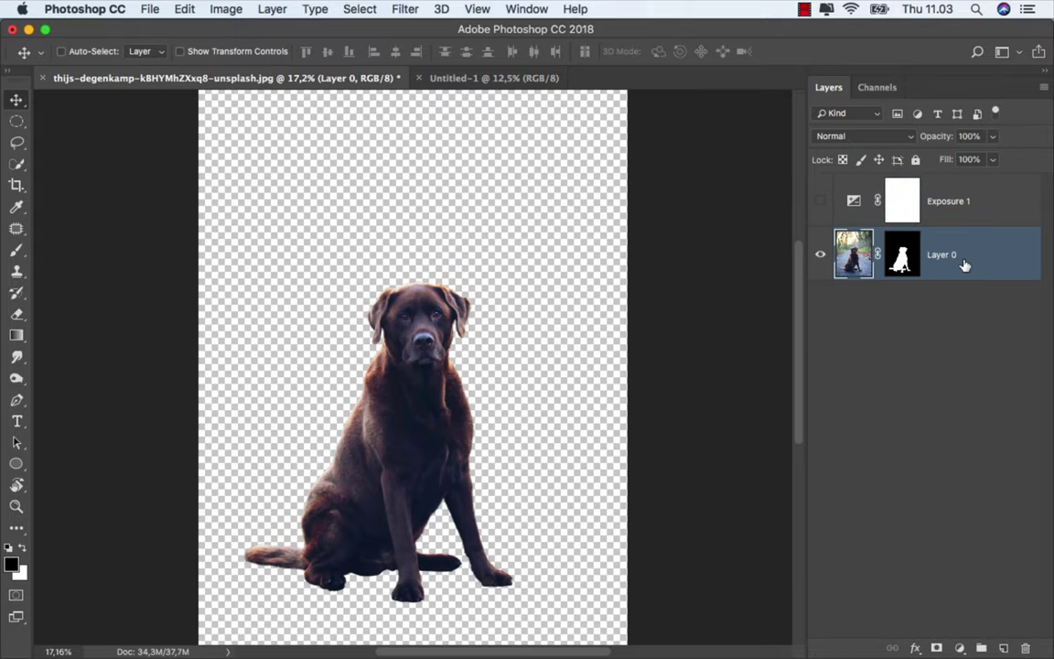
mouse_move(426, 320)
mouse_down()
mouse_move(450, 81)
mouse_move(388, 347)
mouse_up()
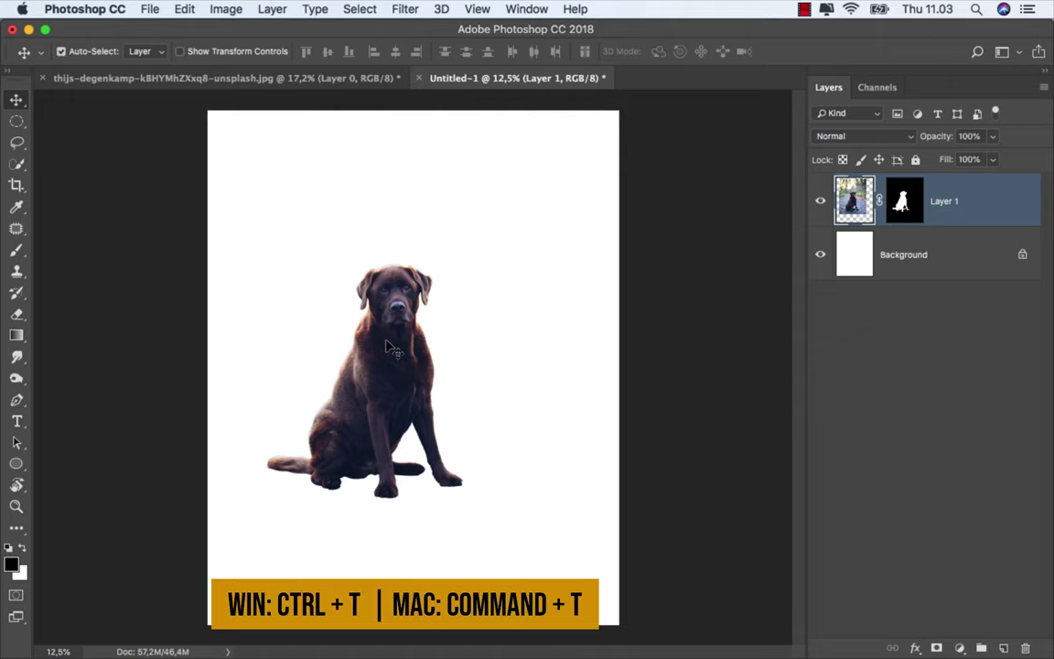
key(super+t)
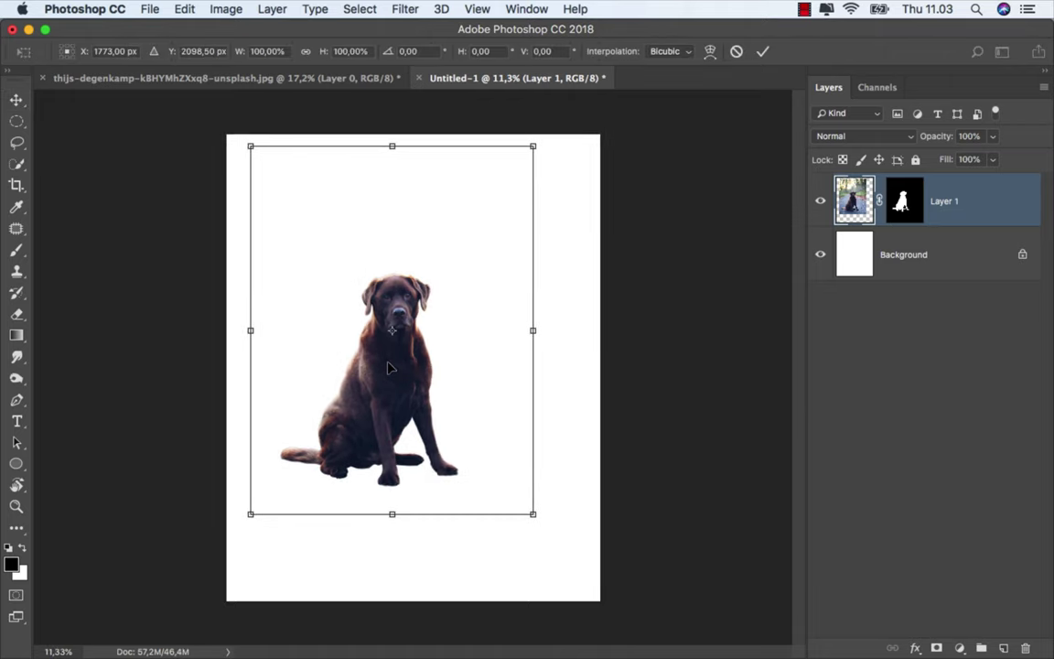
drag(388, 367, 376, 452)
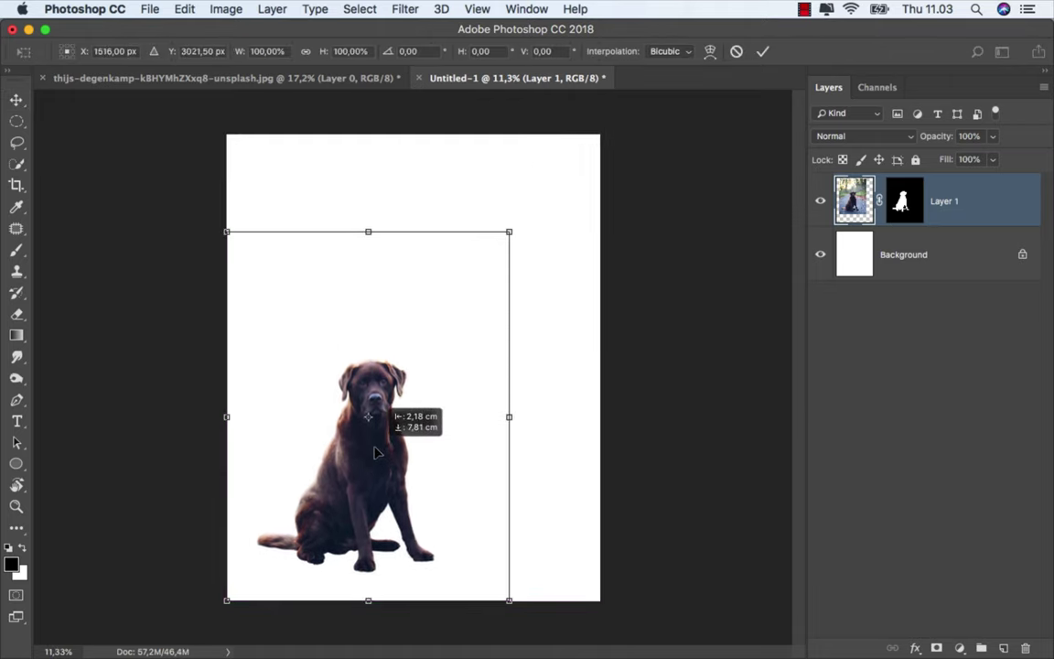
scroll(402, 430, down, 2)
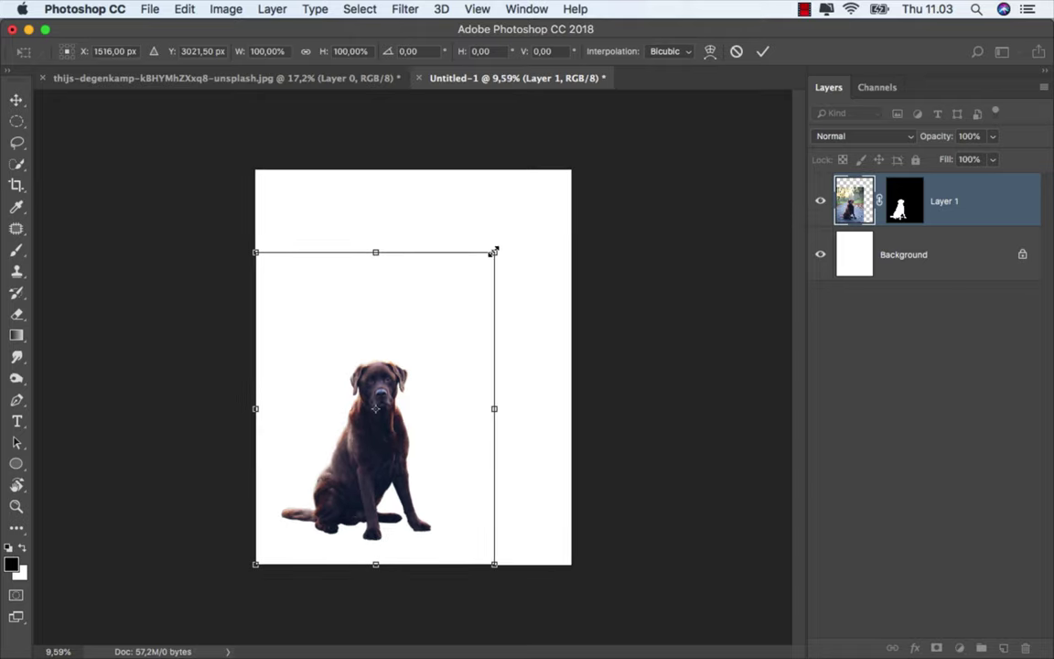
mouse_move(494, 251)
mouse_down()
mouse_move(591, 132)
mouse_move(608, 93)
mouse_up()
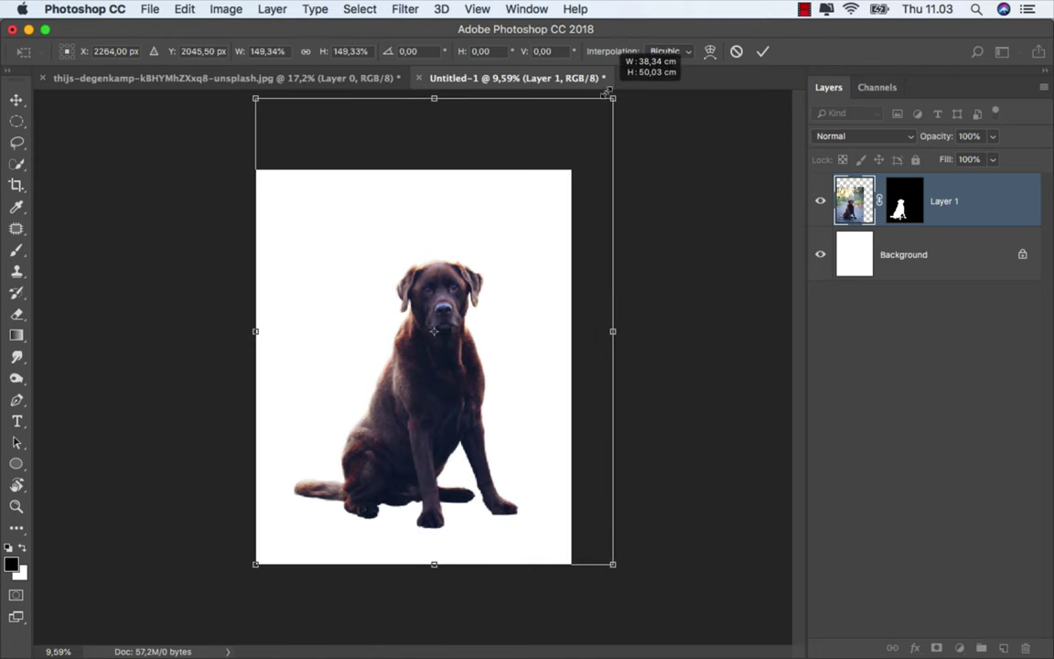
click(762, 51)
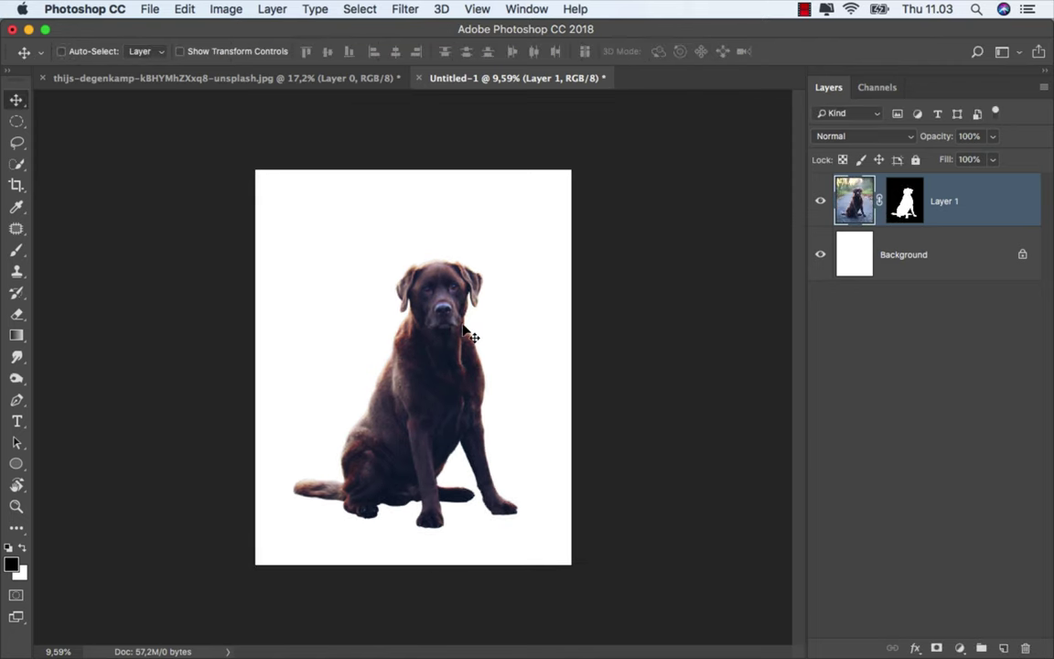
scroll(467, 334, up, 1)
scroll(466, 334, up, 1)
scroll(462, 339, up, 2)
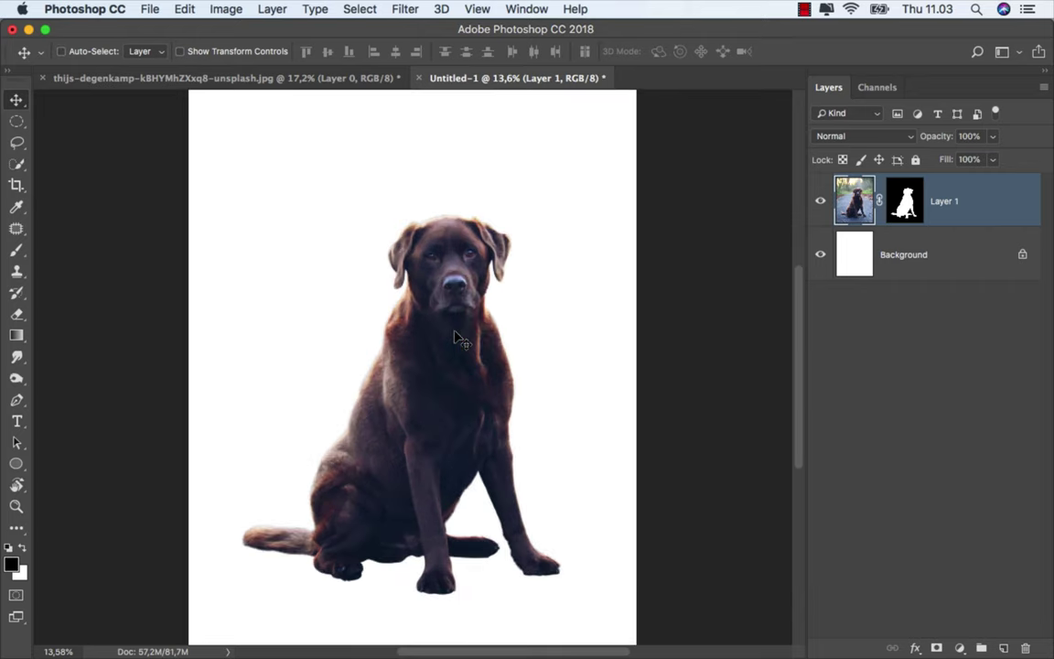
drag(454, 334, 454, 335)
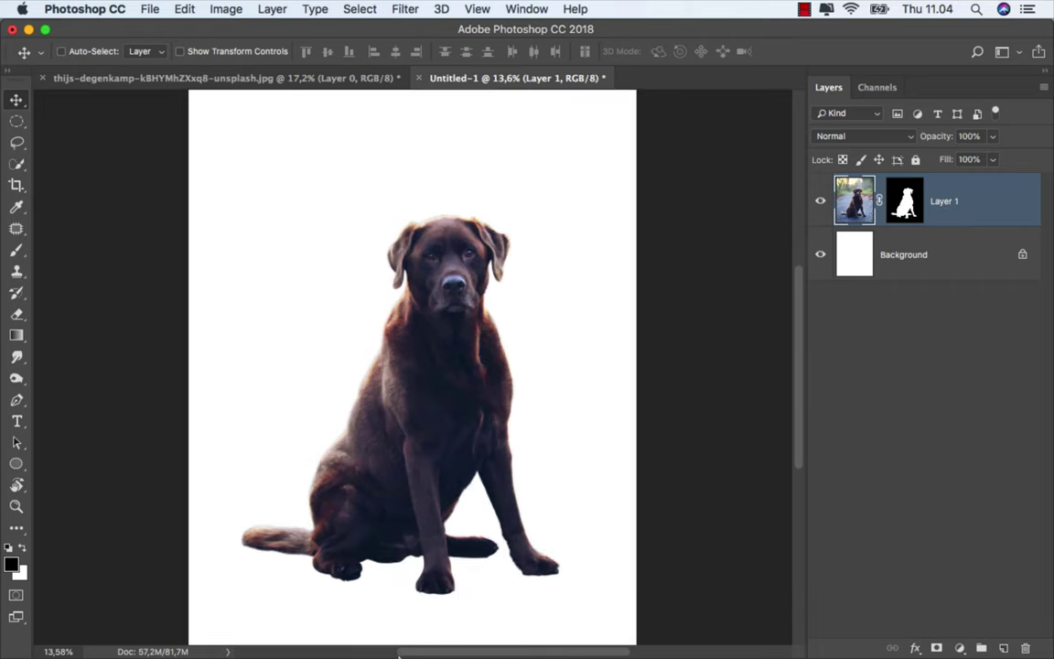
- Place the vignette JPEG from Finder, scale it to fill the canvas, and move it below Layer 1
mouse_move(377, 655)
click(377, 631)
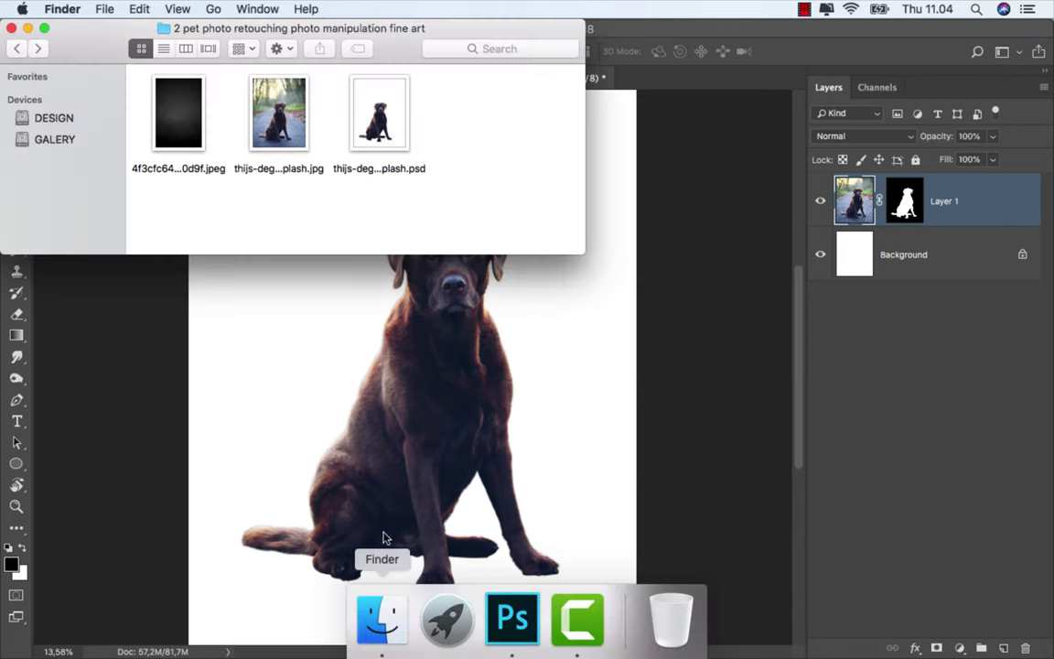
click(194, 149)
drag(194, 149, 348, 447)
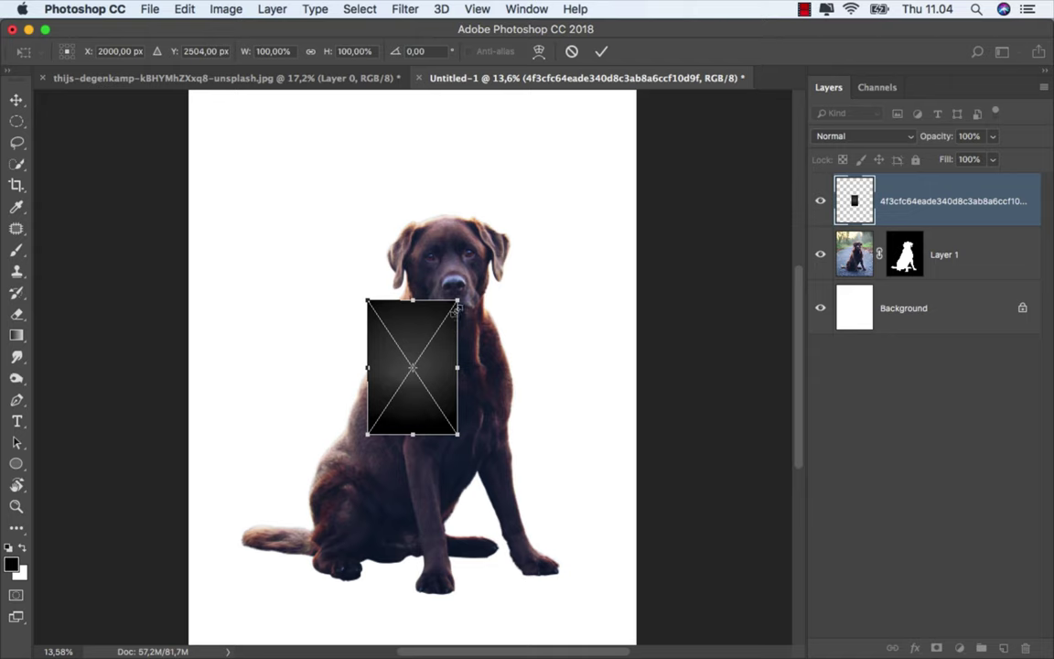
scroll(456, 304, down, 2)
drag(462, 312, 601, 131)
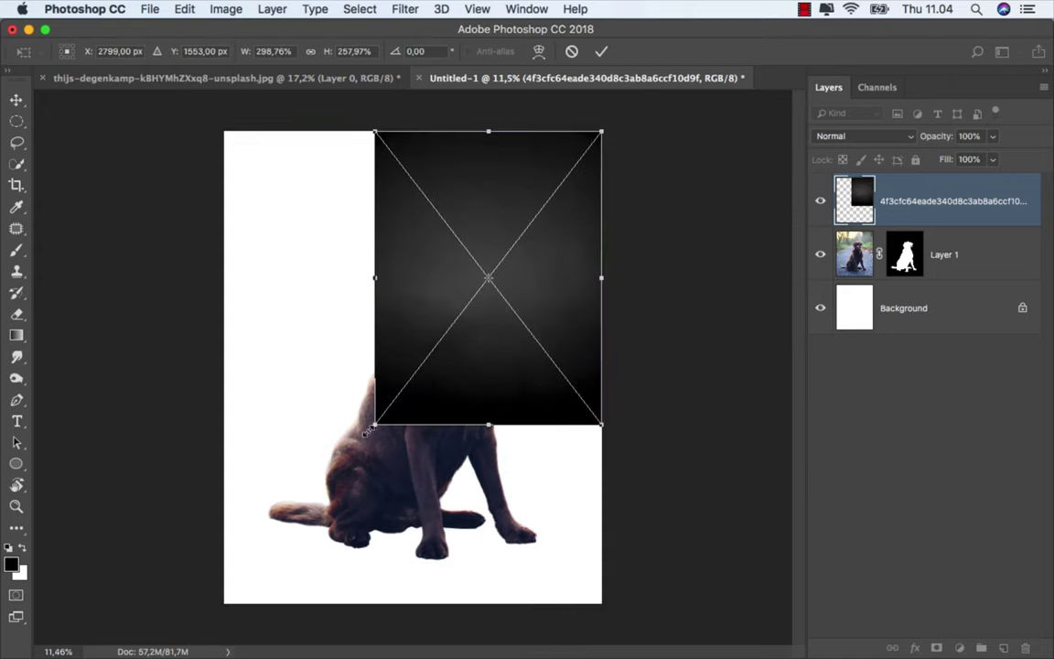
drag(369, 429, 230, 595)
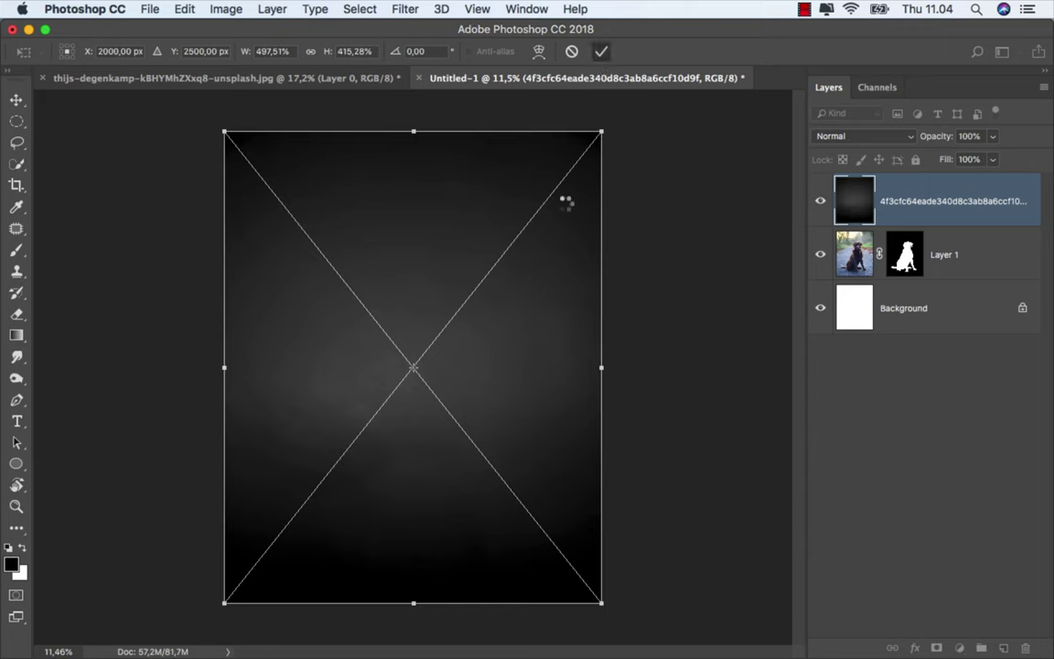
key(Return)
drag(916, 201, 918, 277)
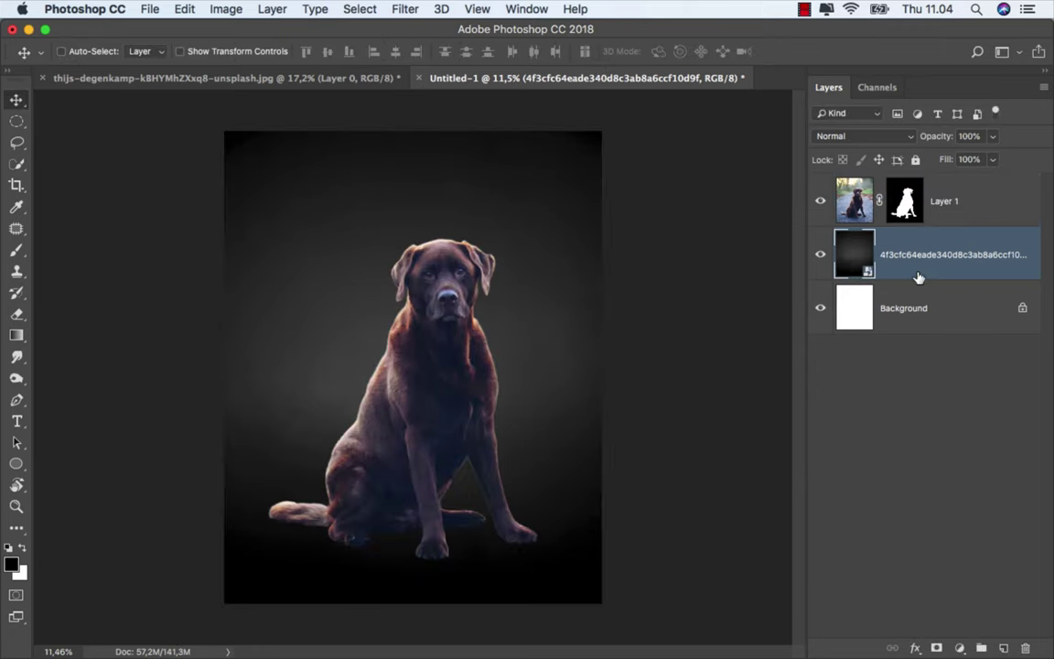
- Rasterize the backdrop layer and set the healing brush size to 109
right_click(842, 272)
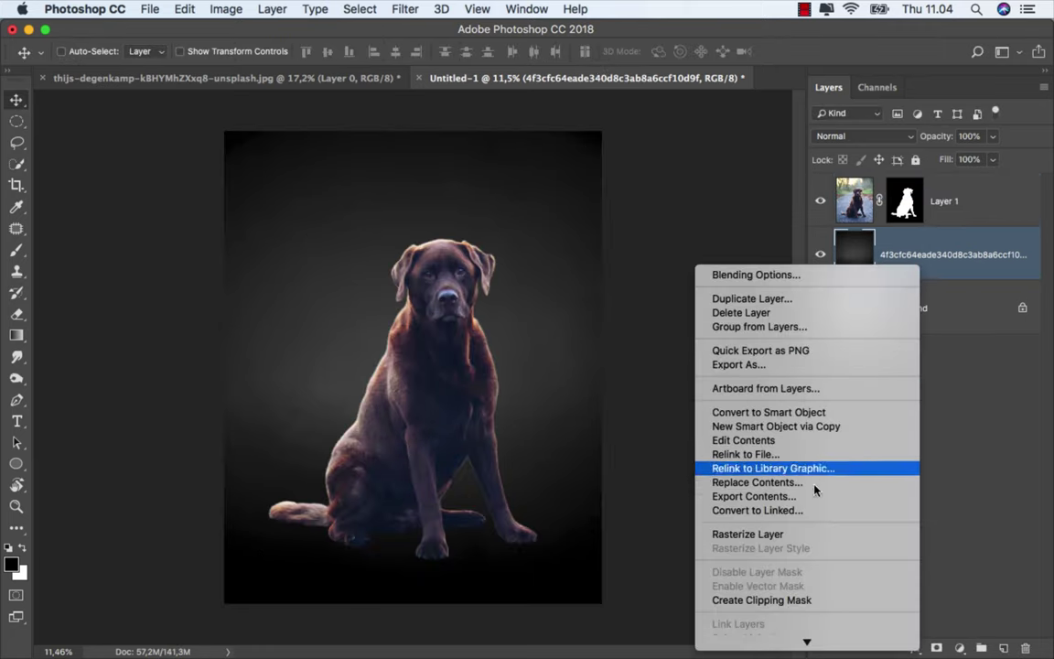
click(794, 536)
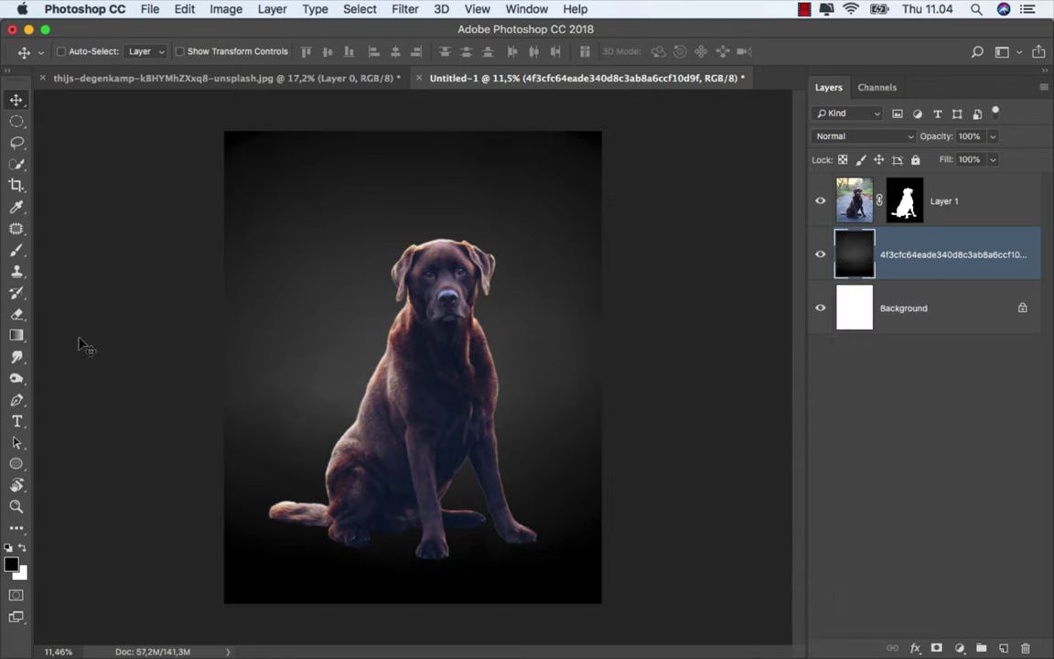
click(16, 228)
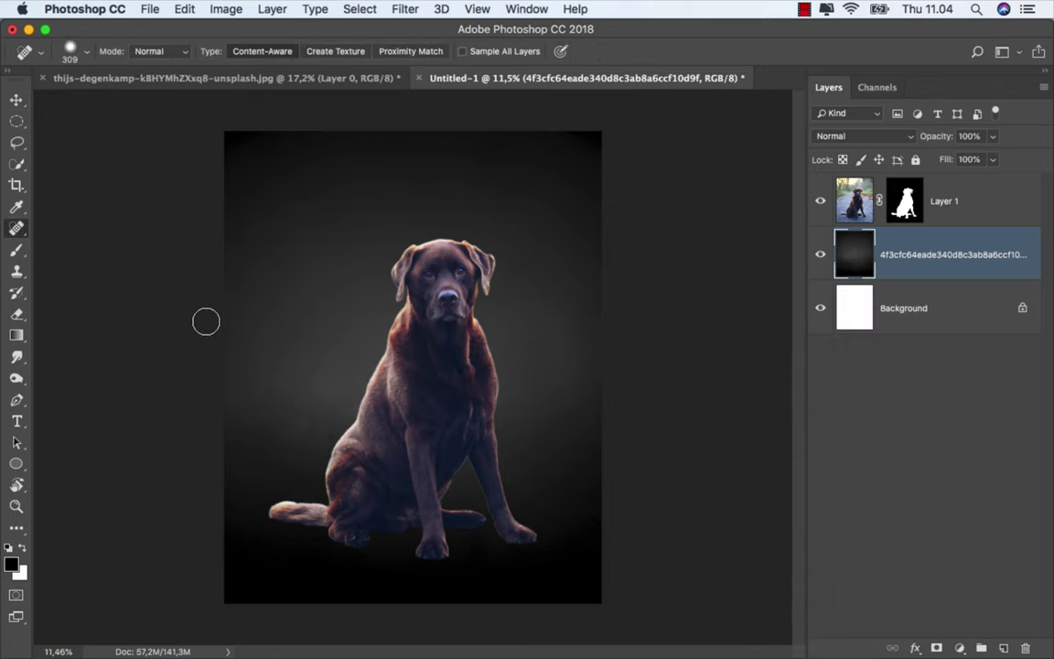
scroll(274, 425, up, 5)
mouse_move(281, 423)
mouse_down()
mouse_move(250, 428)
mouse_move(277, 414)
mouse_up()
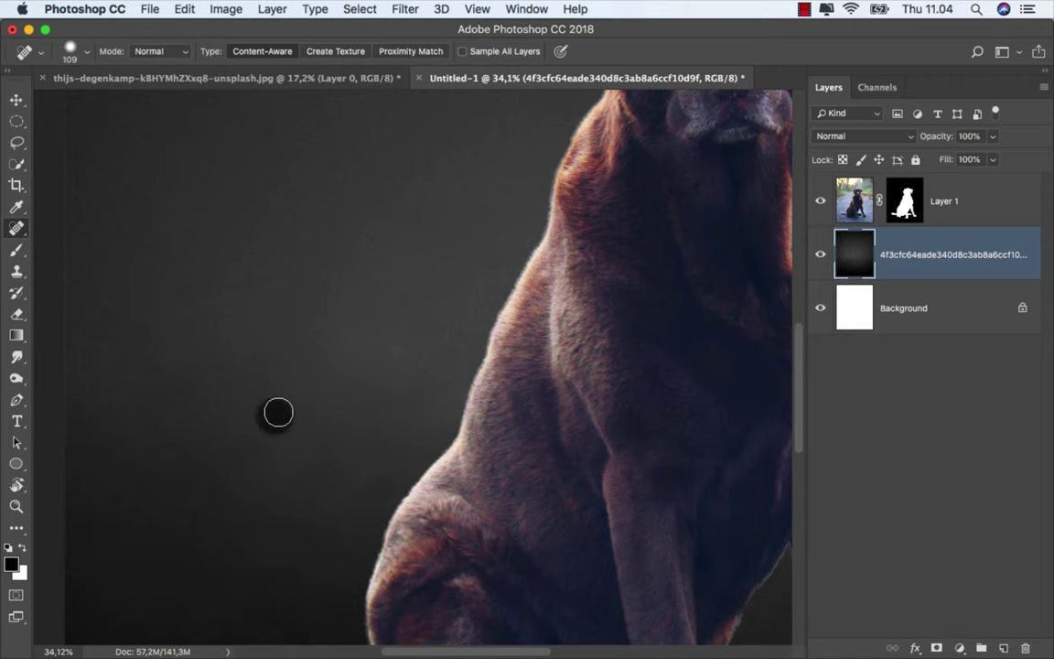
scroll(384, 385, down, 1)
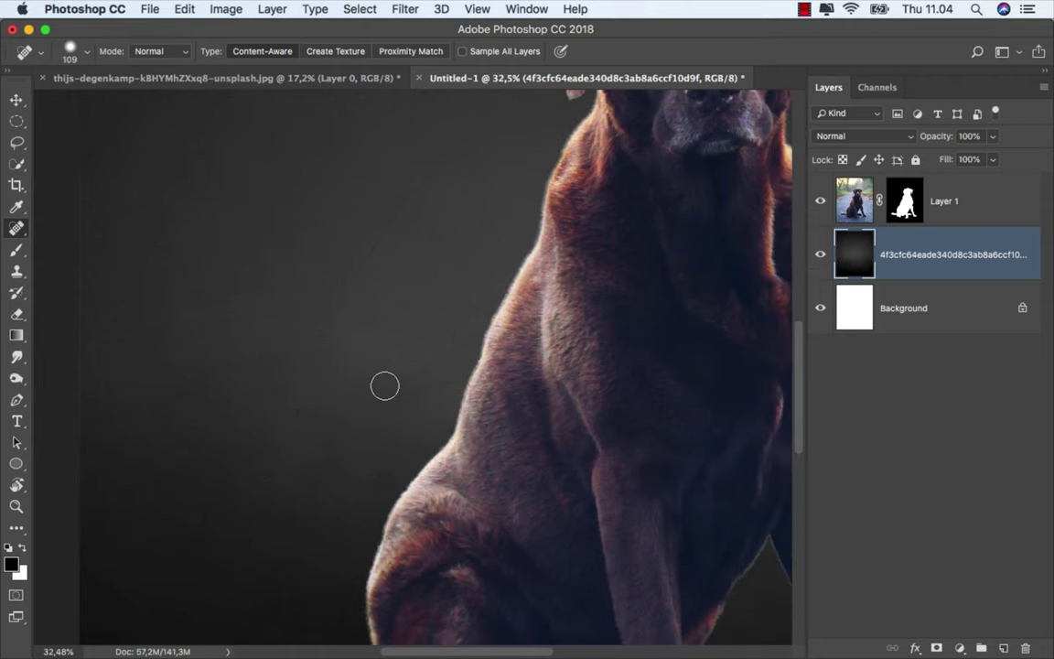
scroll(384, 385, down, 5)
scroll(384, 385, down, 1)
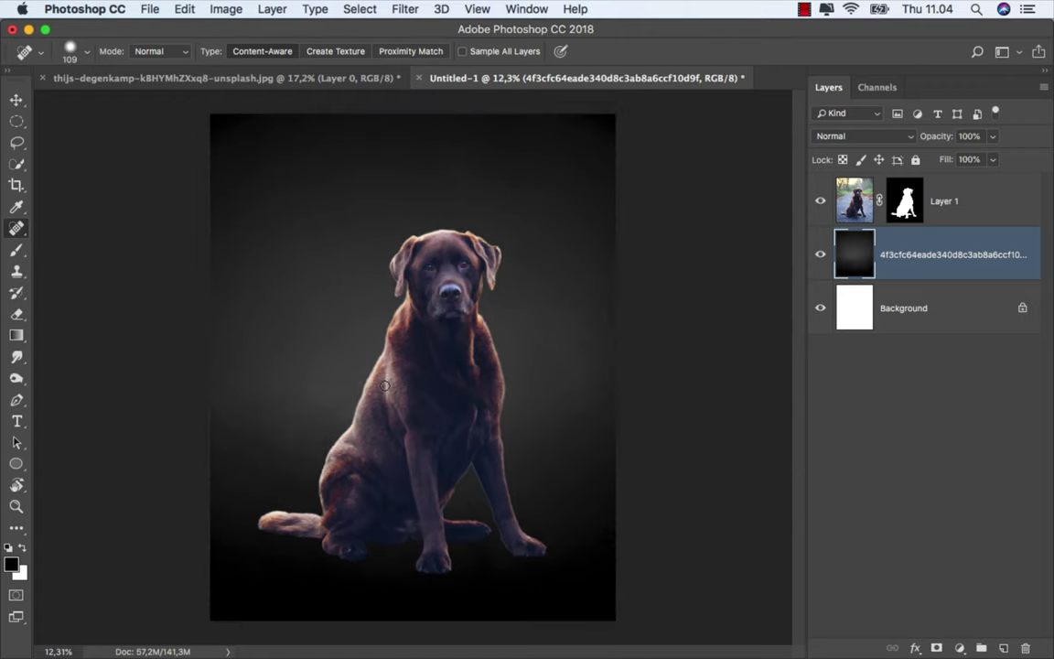
- Stretch the backdrop down to about 109.6% height and fit the canvas on screen
key(ctrl+t)
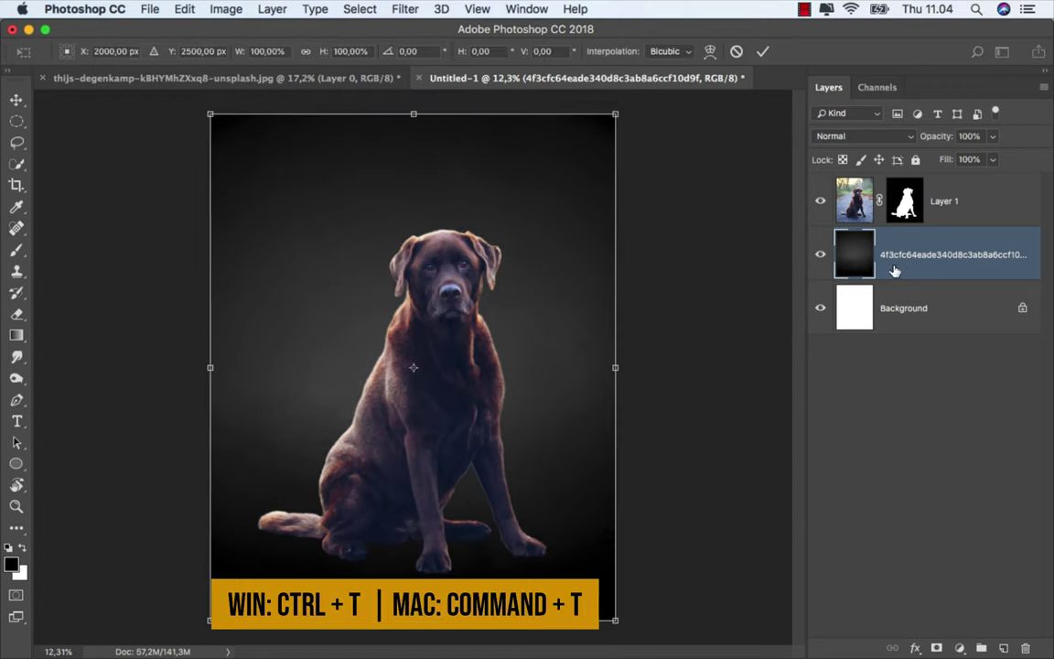
scroll(462, 572, down, 2)
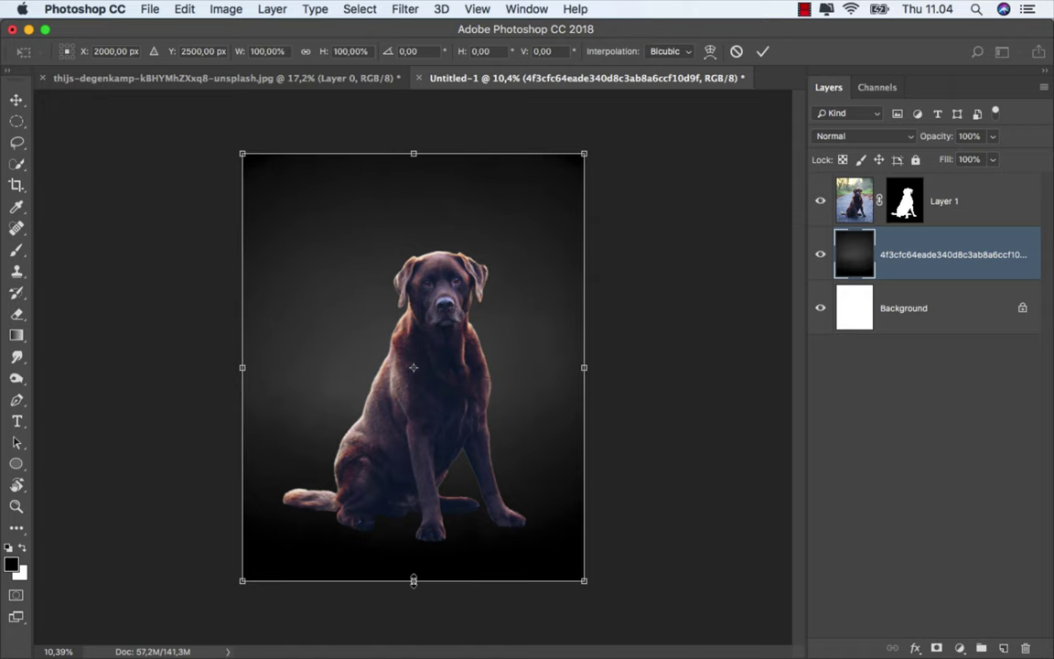
drag(413, 580, 409, 621)
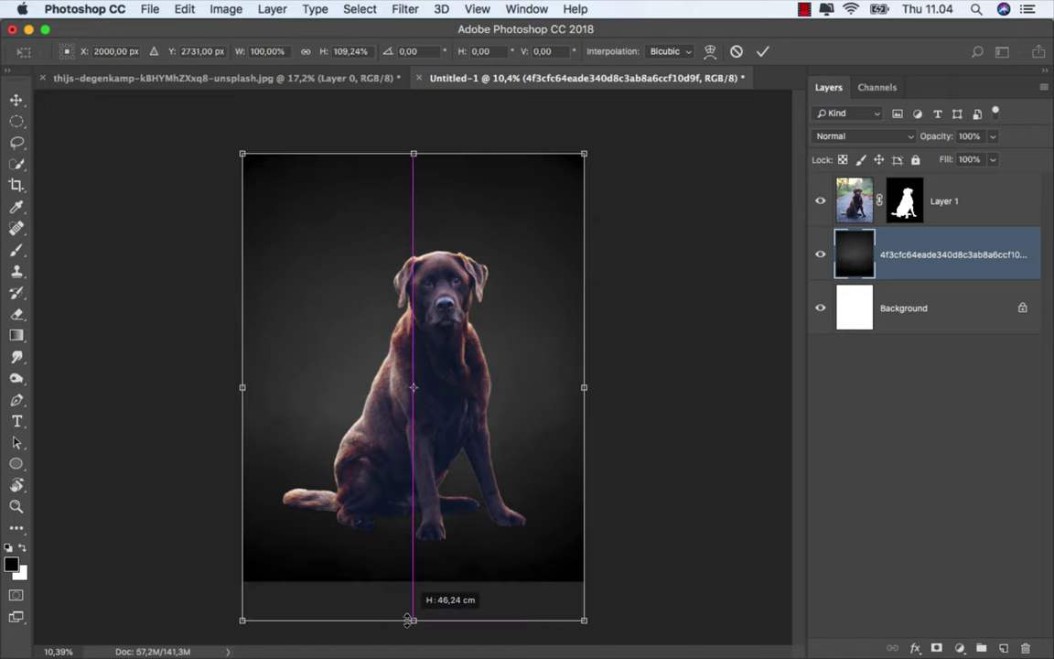
drag(409, 620, 413, 622)
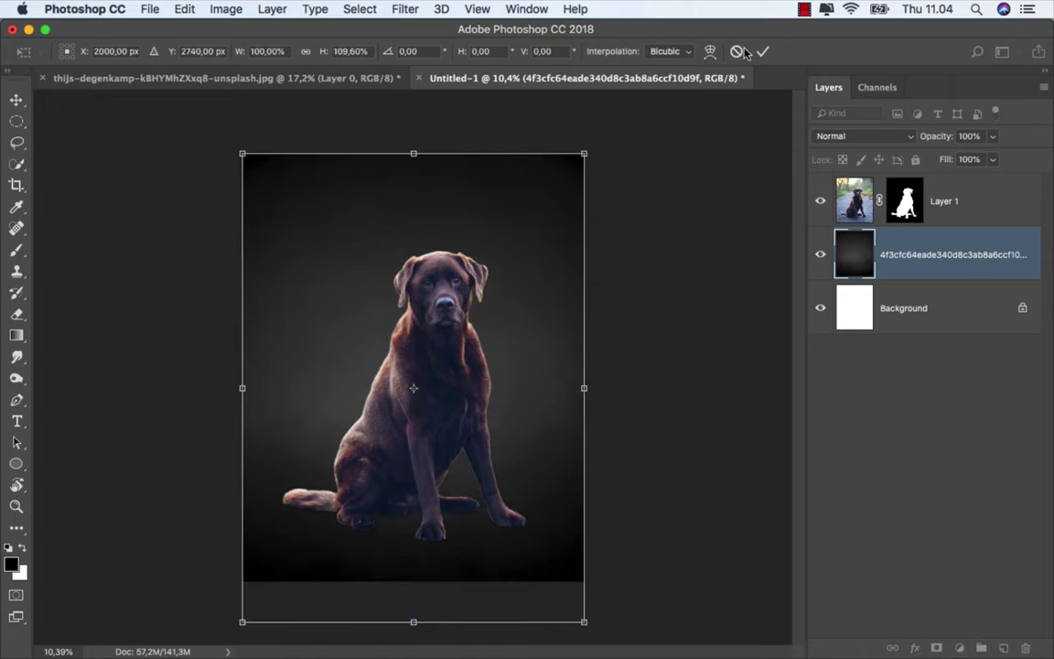
key(Return)
key(j)
key(super+0)
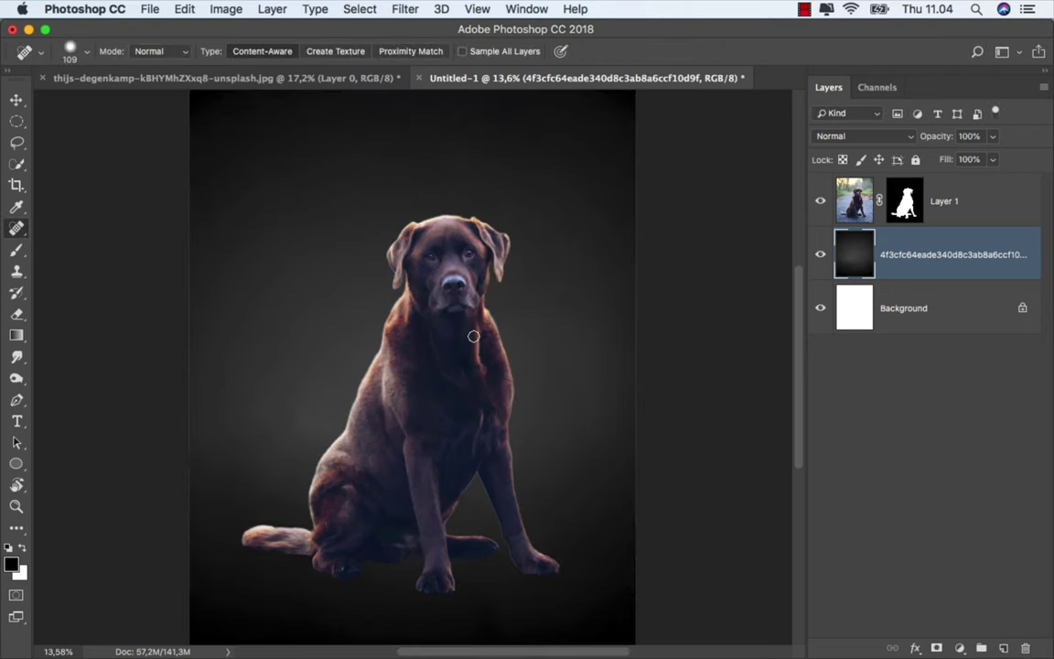
key(v)
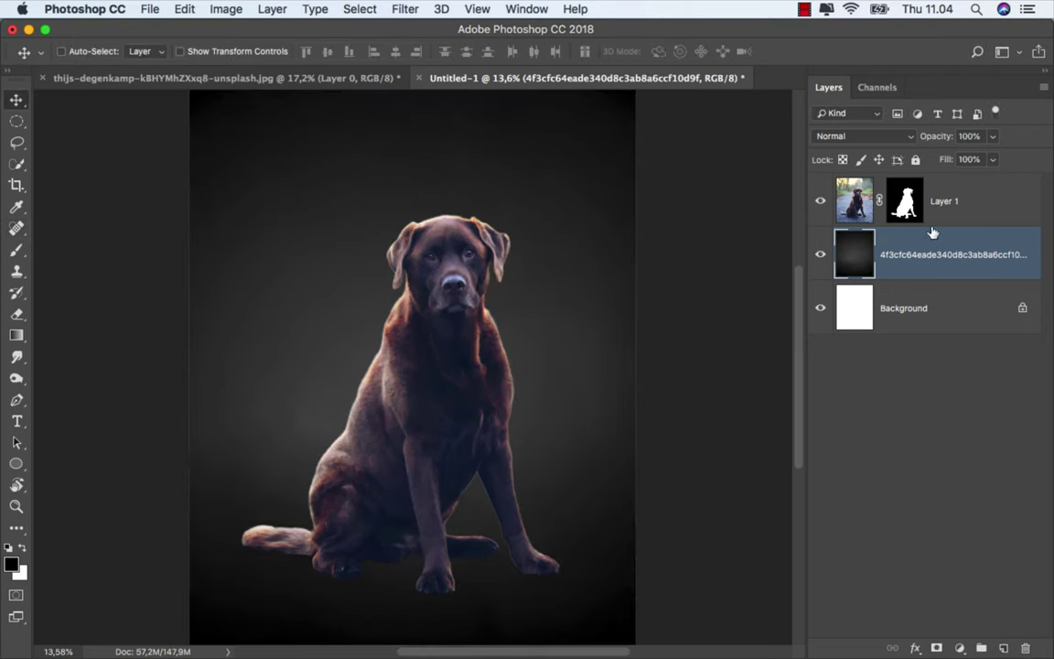
- Add a Gradient Map adjustment above the vignette backdrop layer and open its Gradient Editor
click(959, 197)
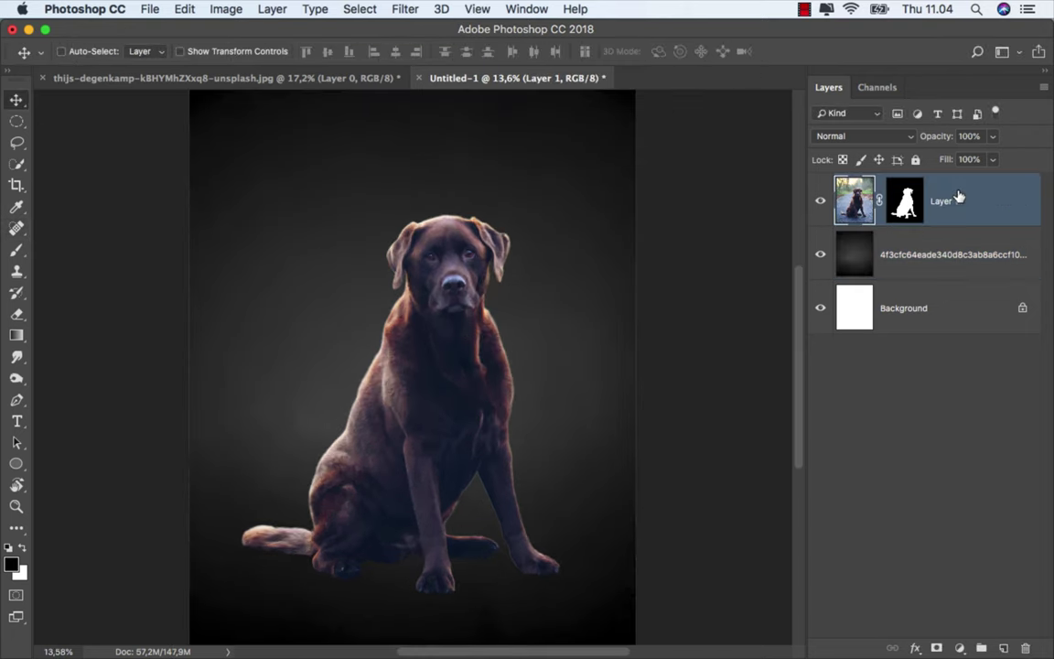
click(925, 247)
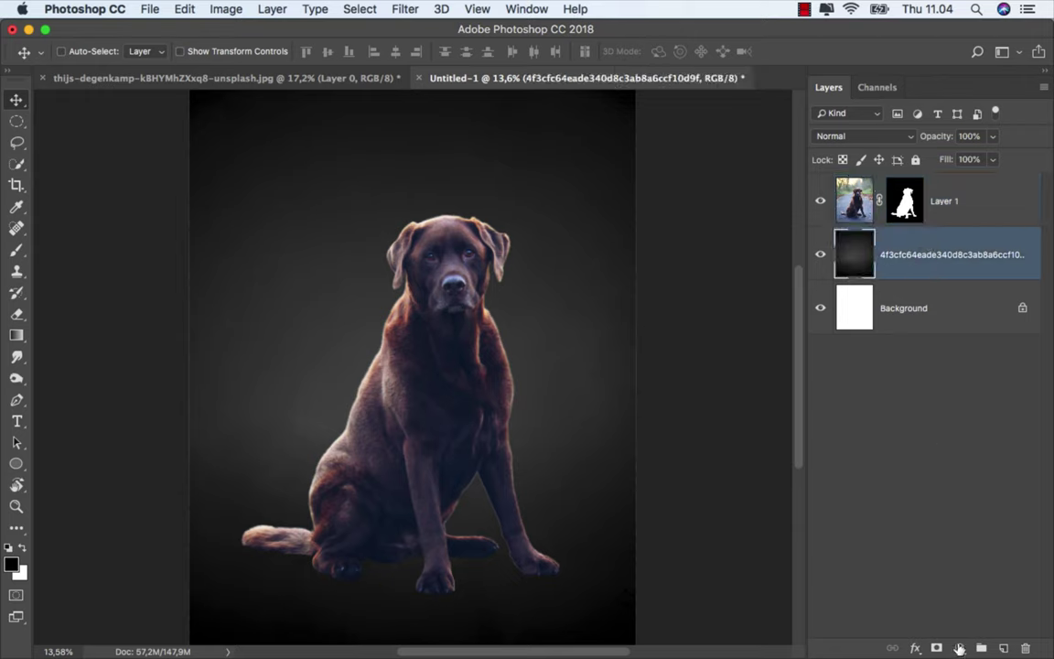
click(959, 648)
click(946, 599)
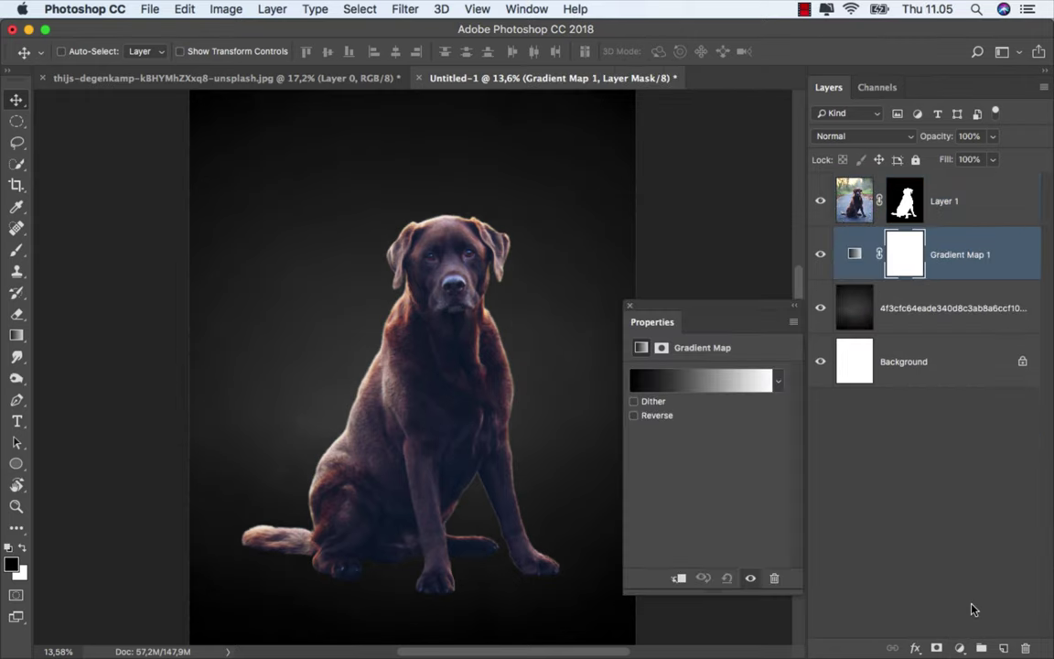
click(778, 383)
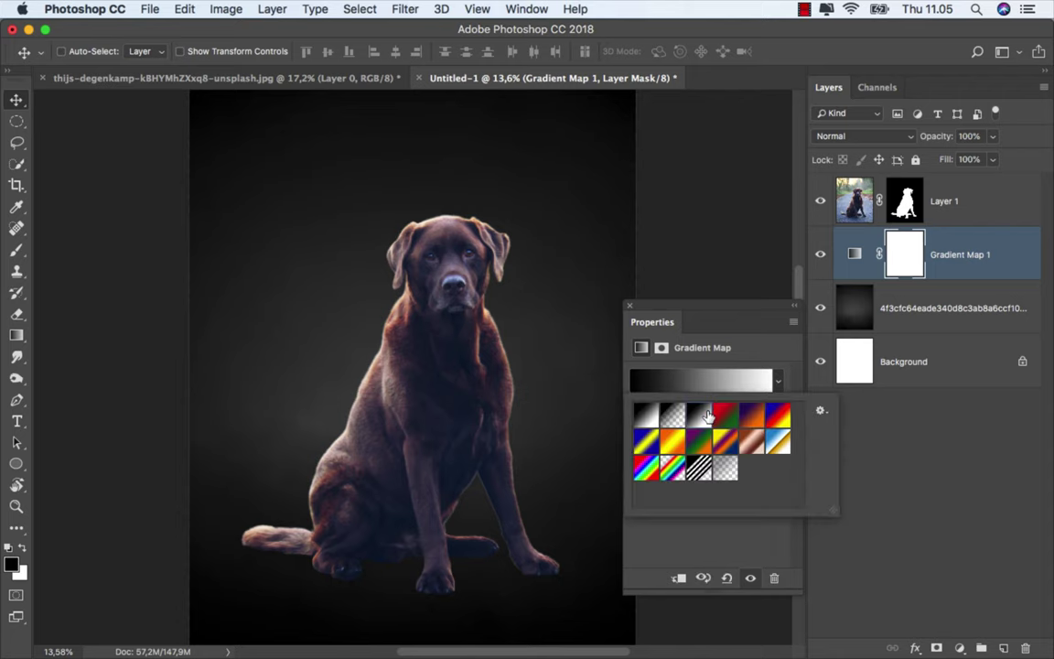
click(718, 321)
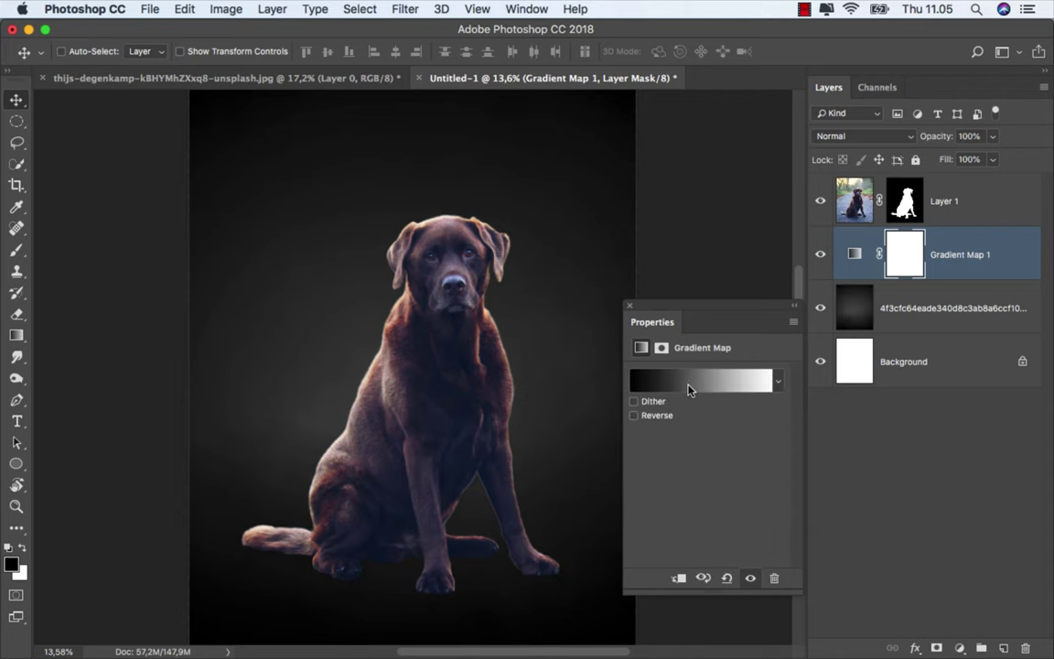
click(687, 383)
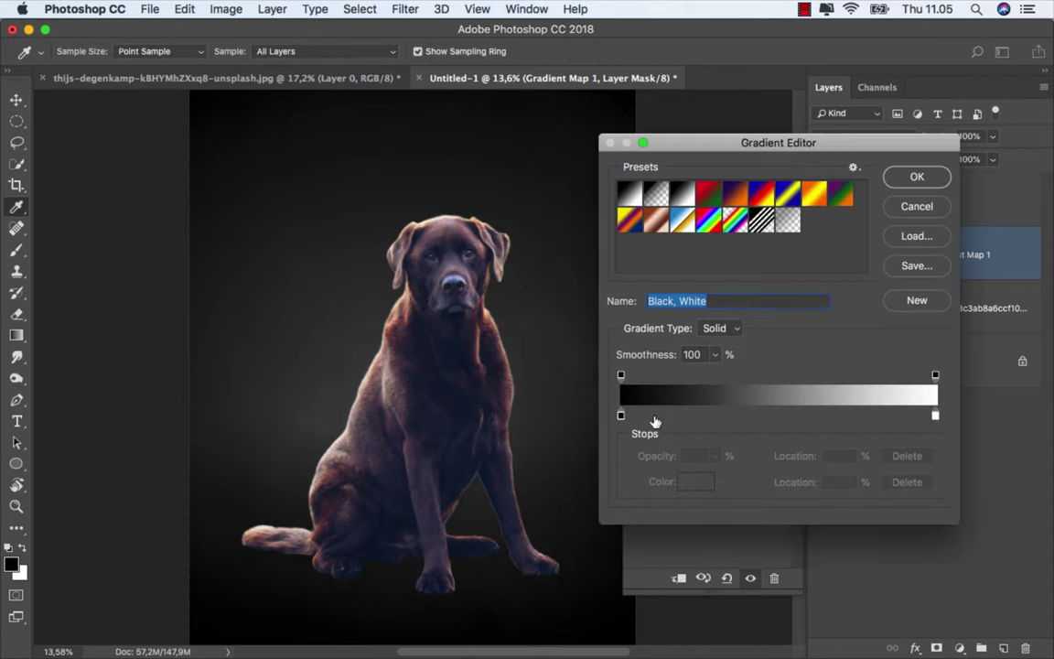
- Set the gradient's dark stop to deep brown 22110d
click(621, 416)
click(694, 485)
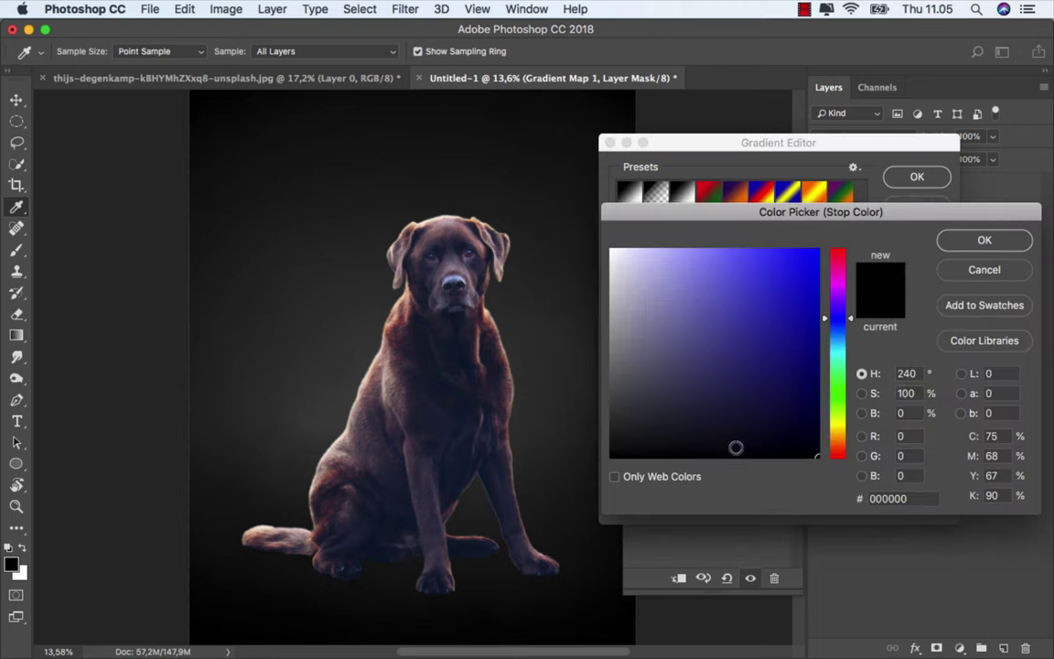
click(739, 429)
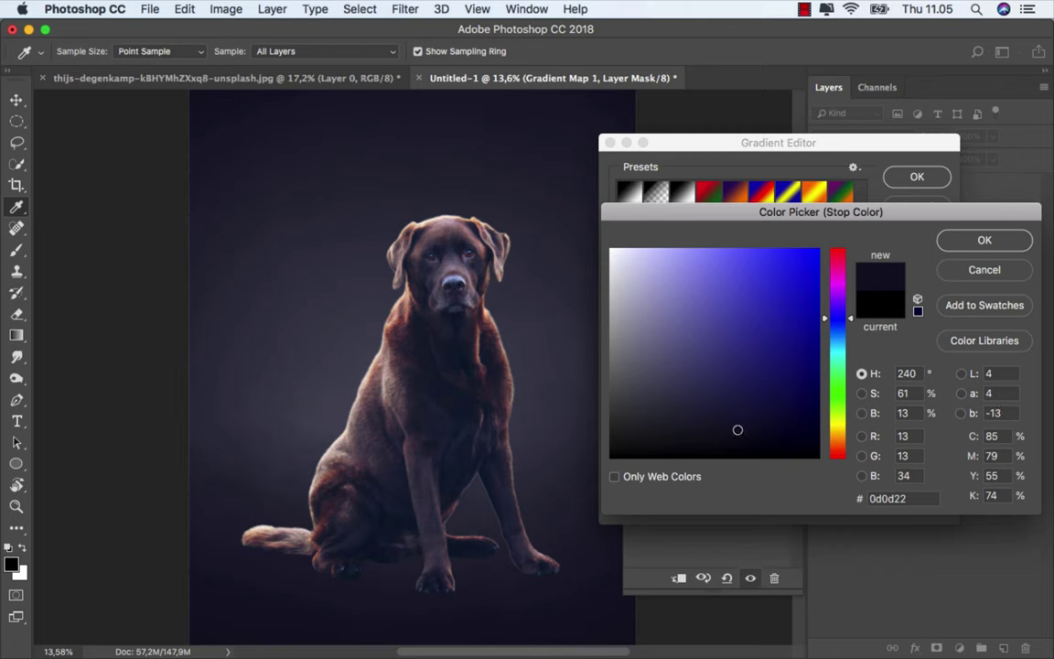
click(840, 452)
drag(843, 454, 844, 455)
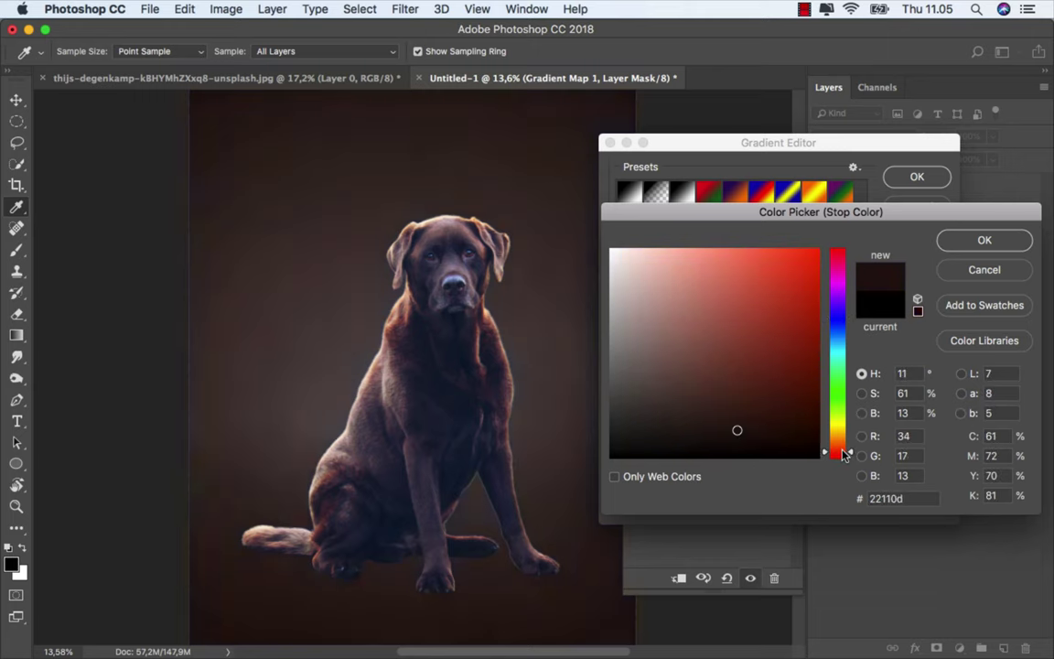
click(985, 243)
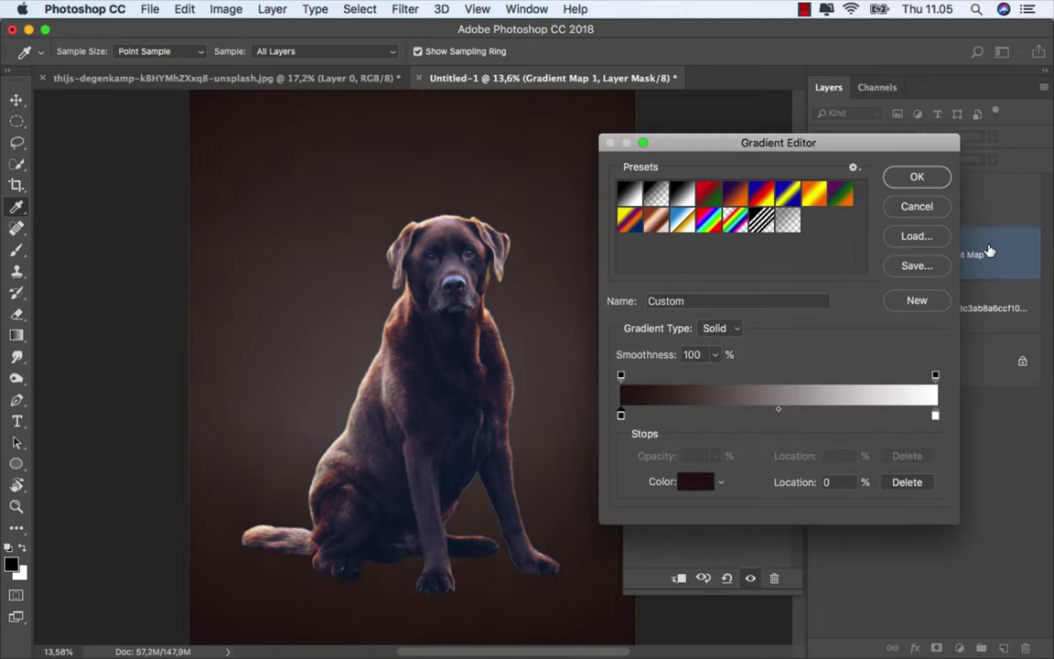
- Set the light stop to warm cream ffeacb and apply the gradient
click(936, 417)
click(696, 483)
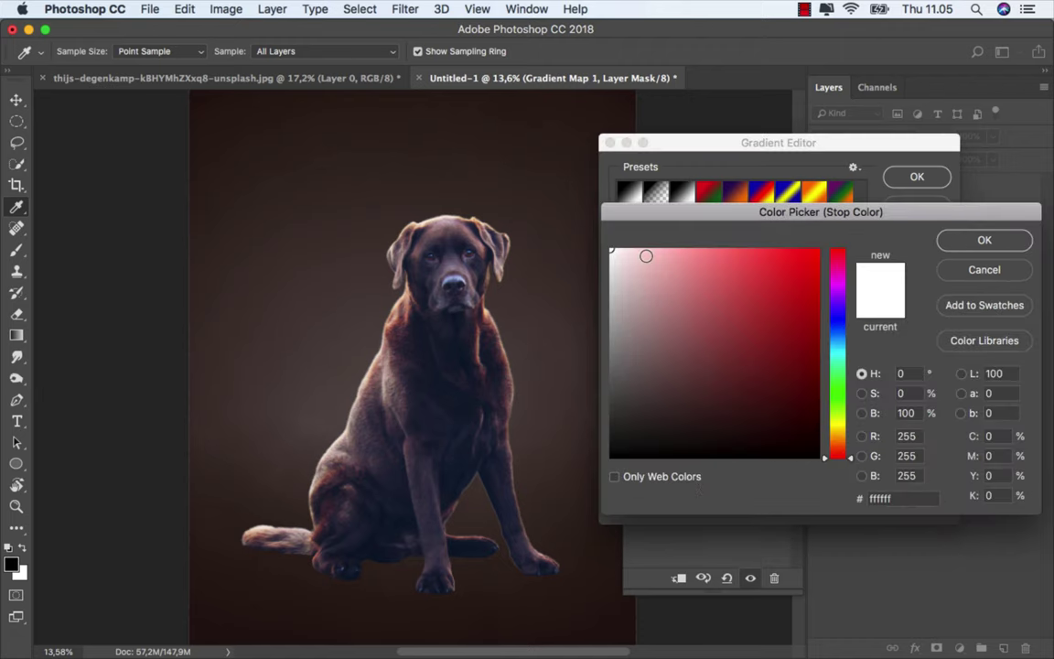
drag(646, 256, 653, 245)
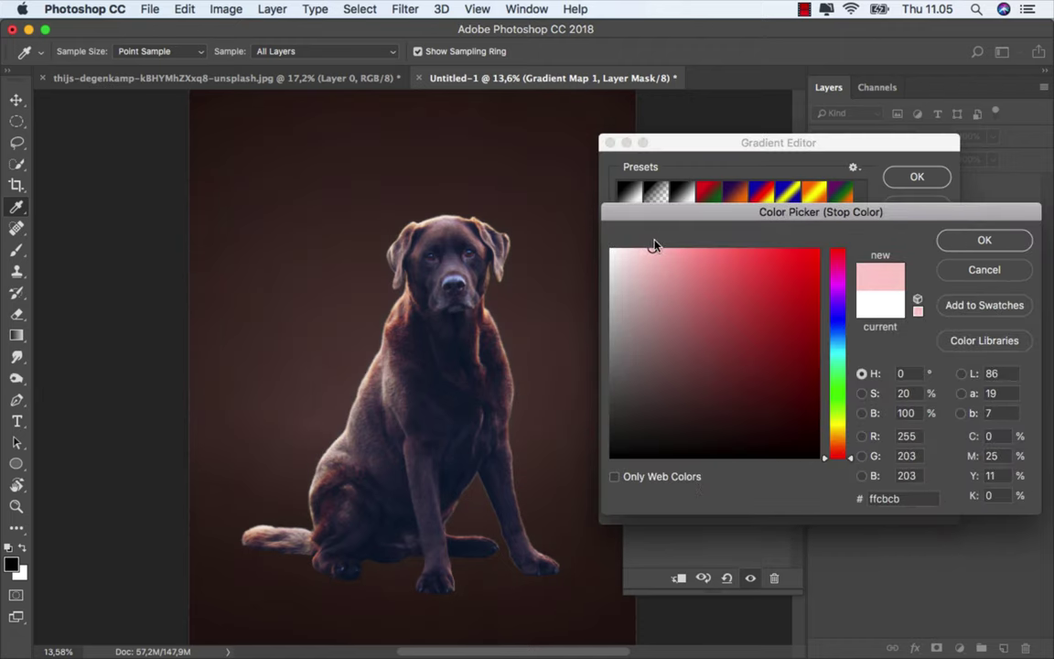
drag(838, 439, 847, 439)
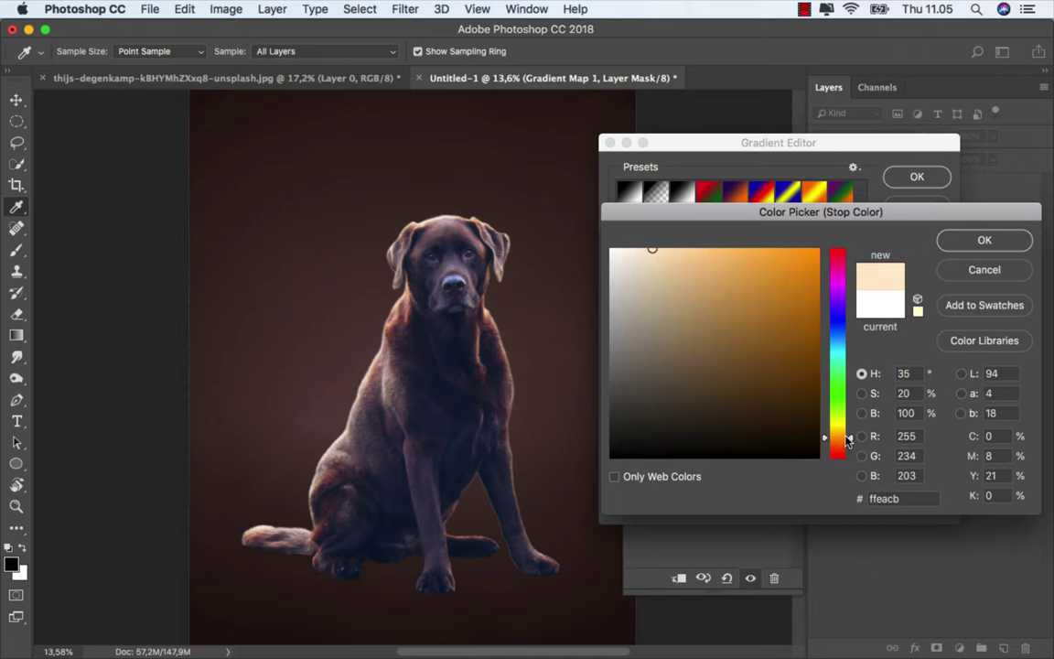
click(958, 241)
click(956, 175)
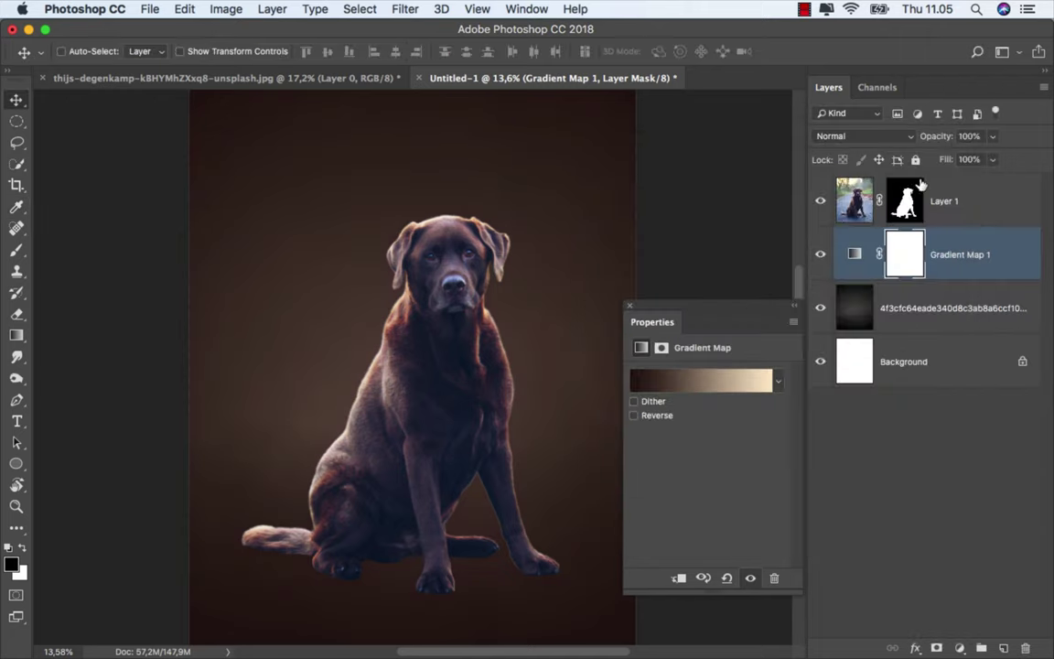
- Toggle the gradient map's visibility to compare, then select the dog layer
click(629, 307)
click(819, 256)
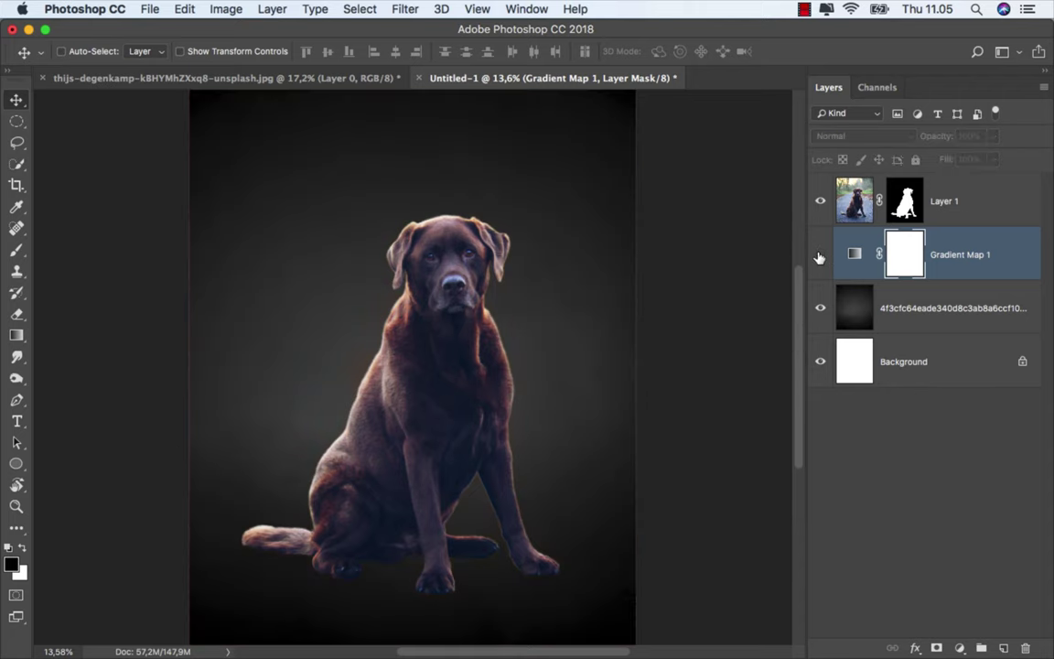
click(819, 255)
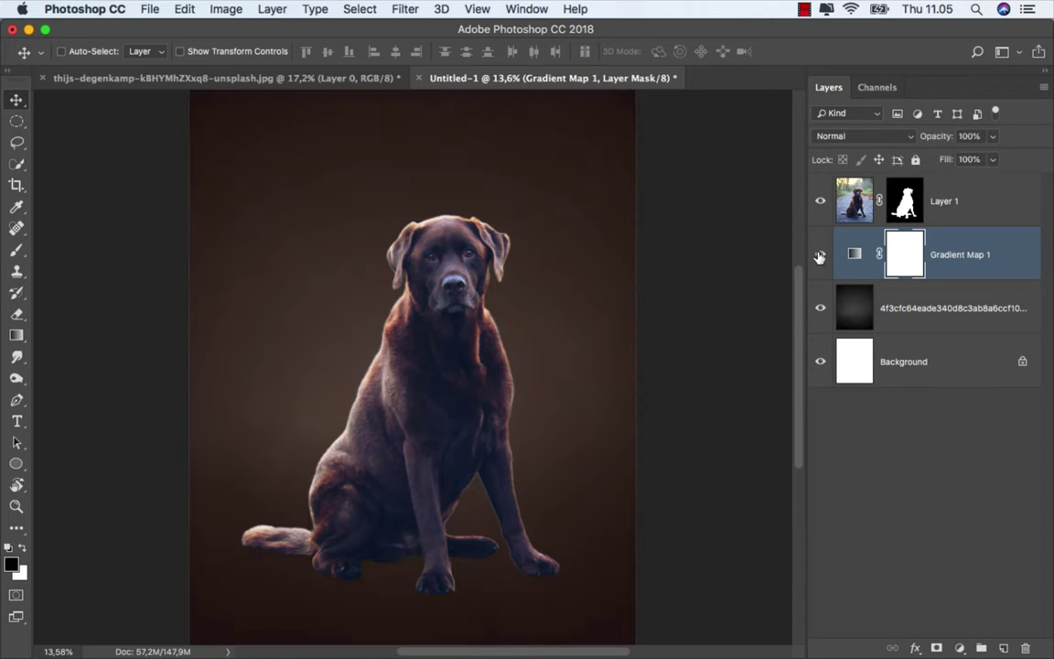
click(965, 208)
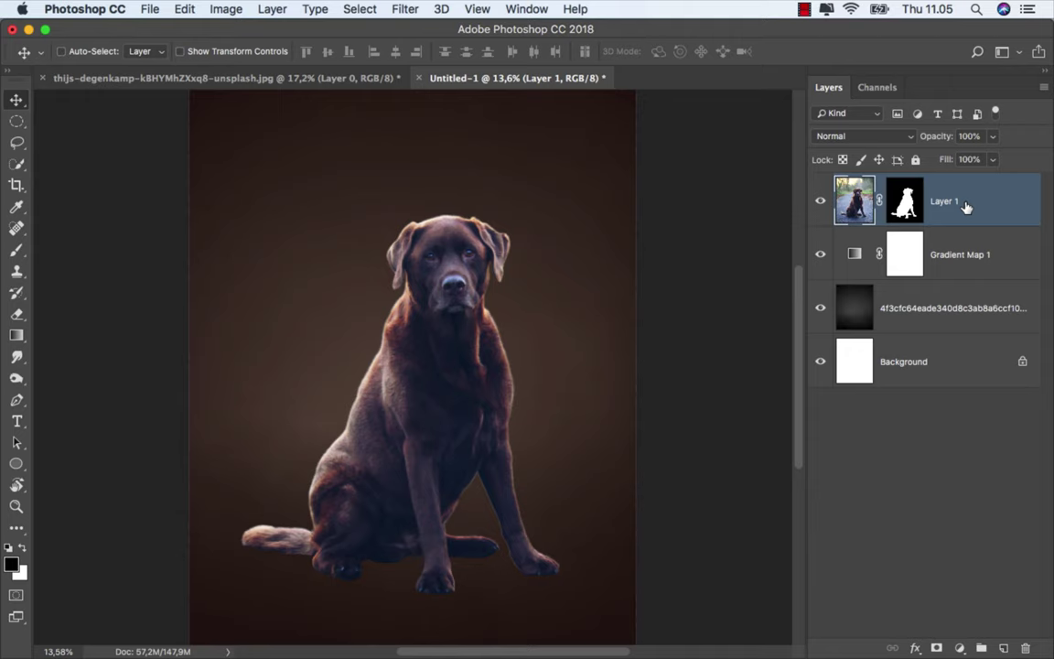
- Add a Selective Color layer clipped to Layer 1 with Blacks Yellow +19
click(959, 648)
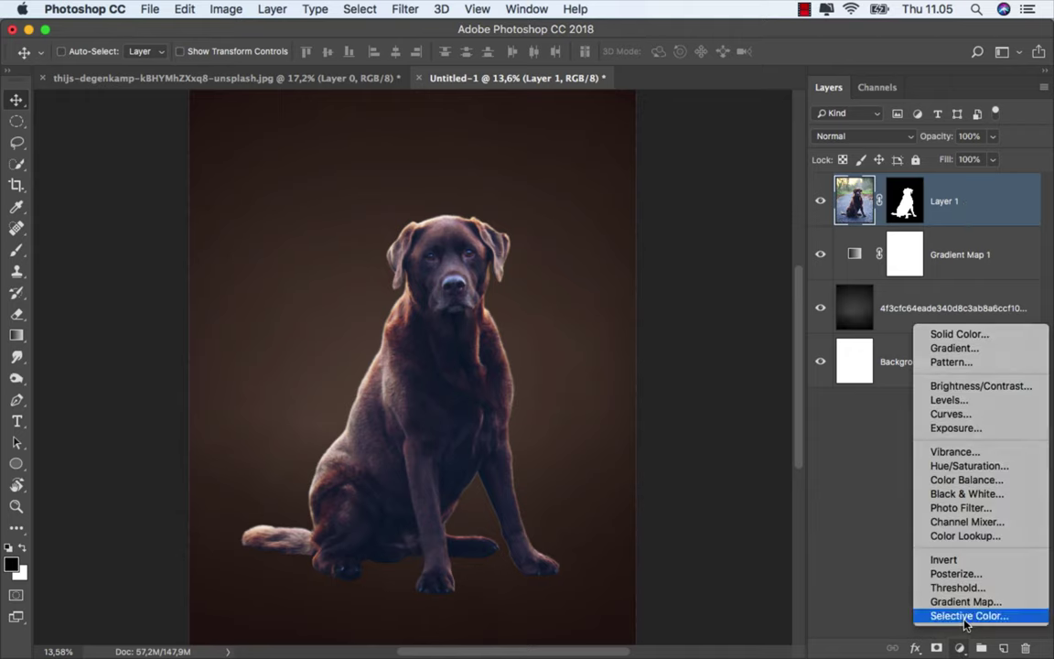
click(956, 616)
click(679, 577)
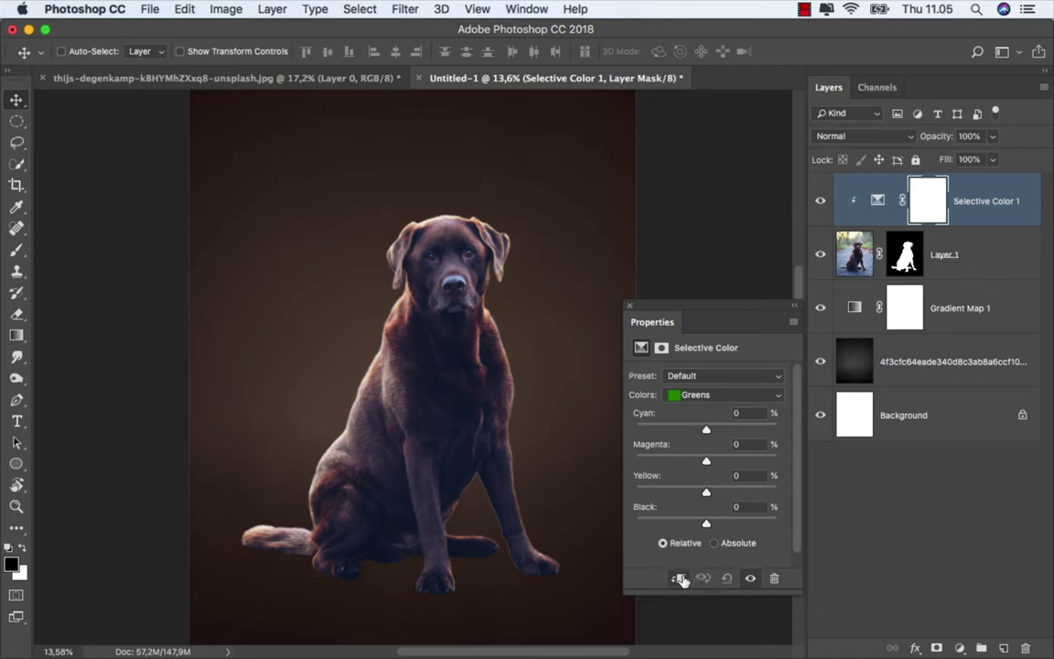
click(709, 396)
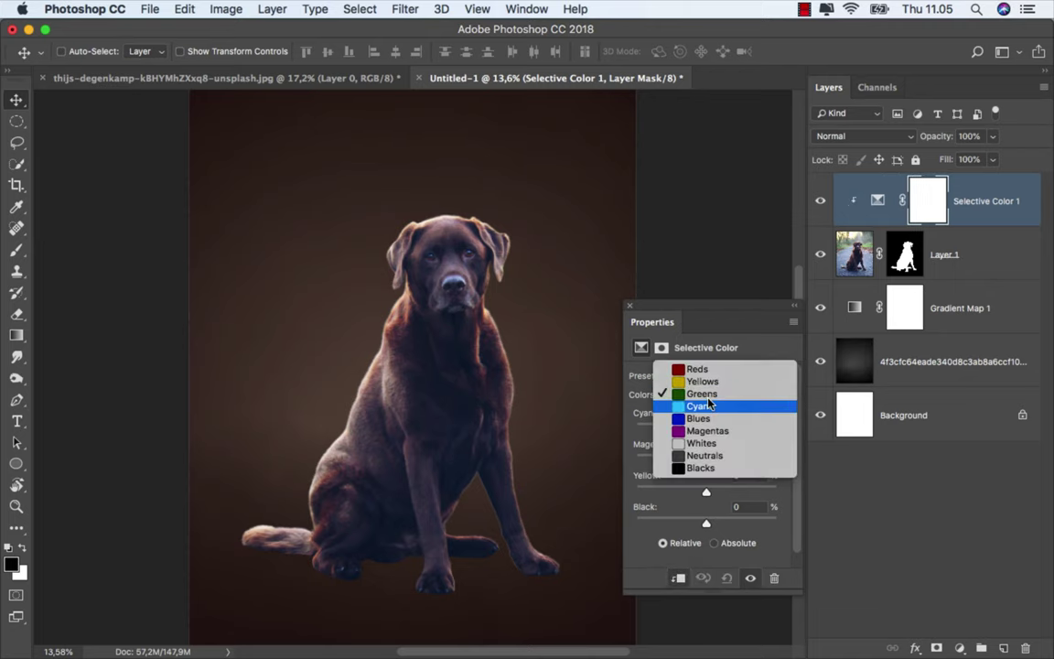
click(716, 468)
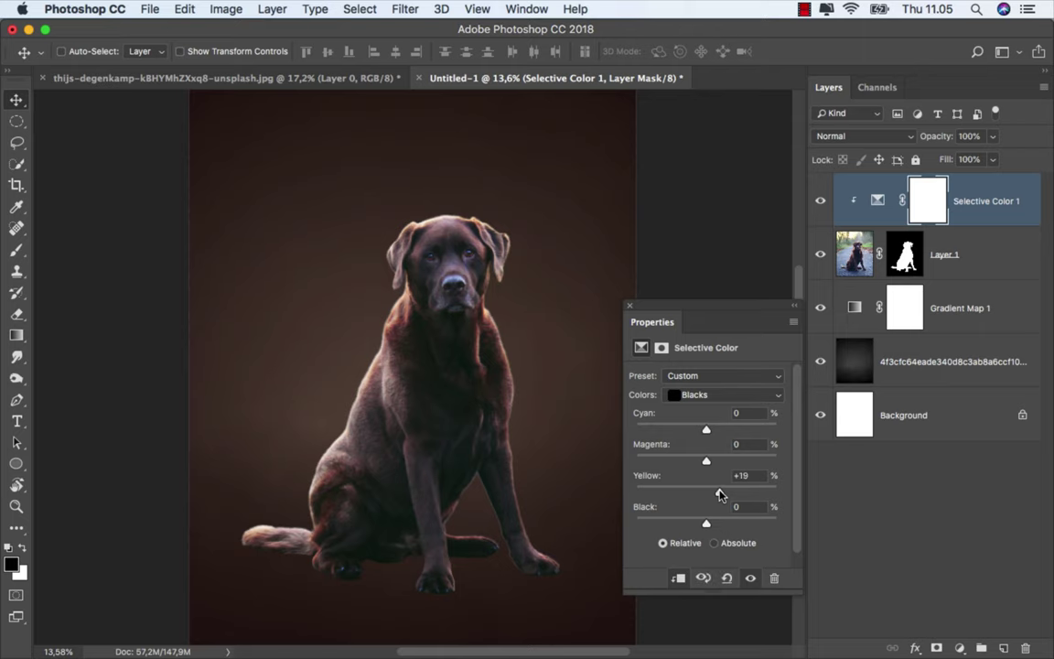
scroll(558, 445, up, 1)
scroll(542, 463, up, 1)
scroll(533, 473, up, 3)
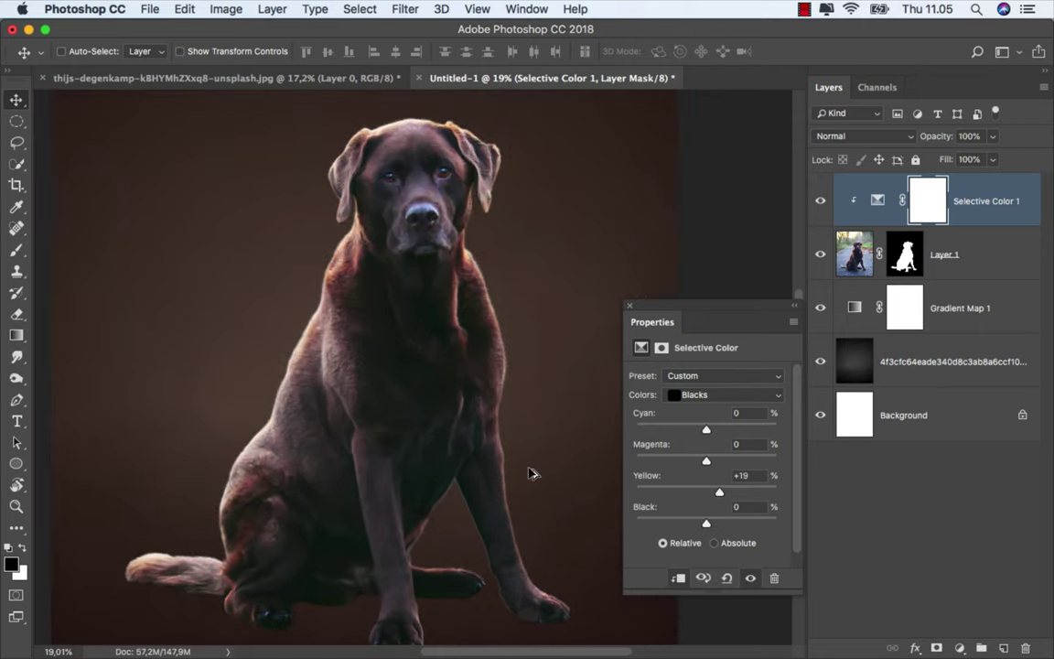
scroll(522, 452, down, 1)
scroll(522, 449, down, 1)
scroll(519, 449, down, 1)
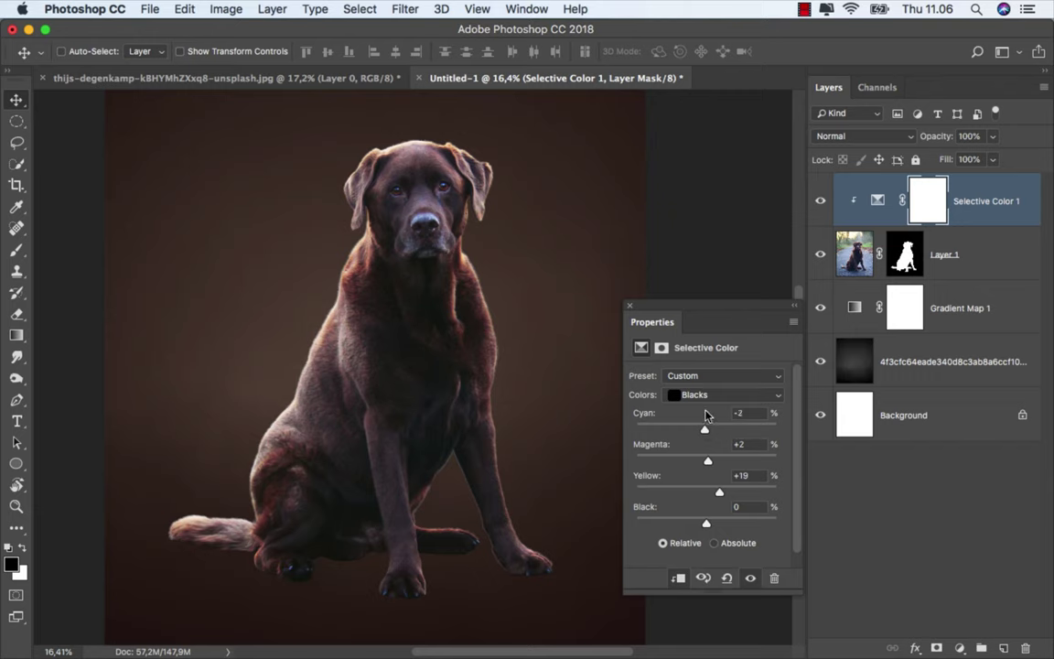
- Set Neutrals to Cyan -6, Magenta -5, Yellow +6, and toggle the adjustment to compare
click(707, 394)
click(706, 394)
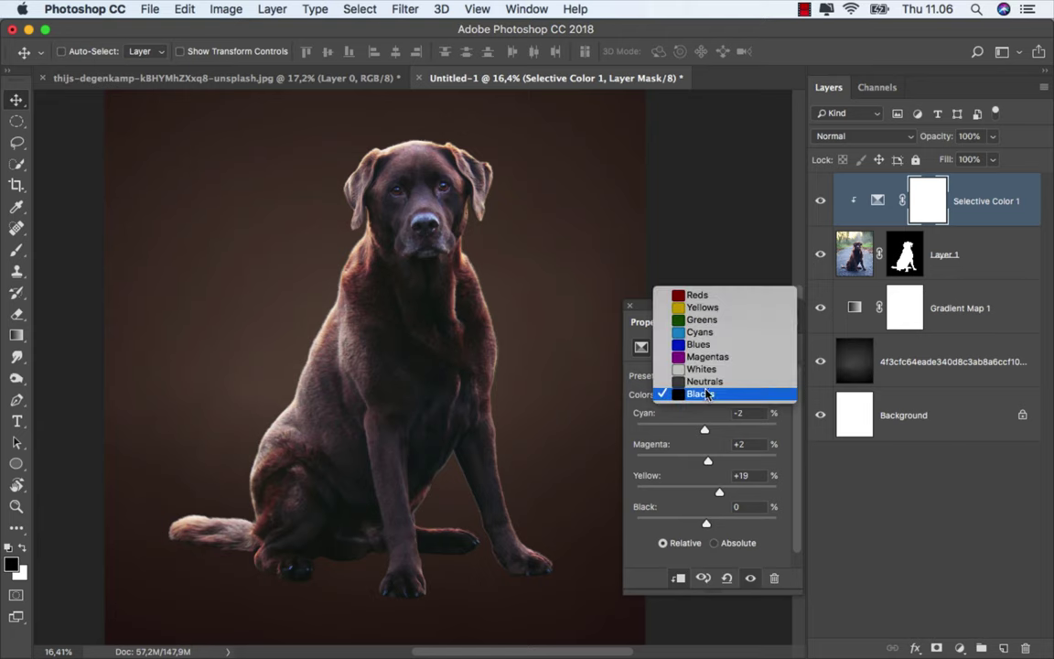
click(706, 387)
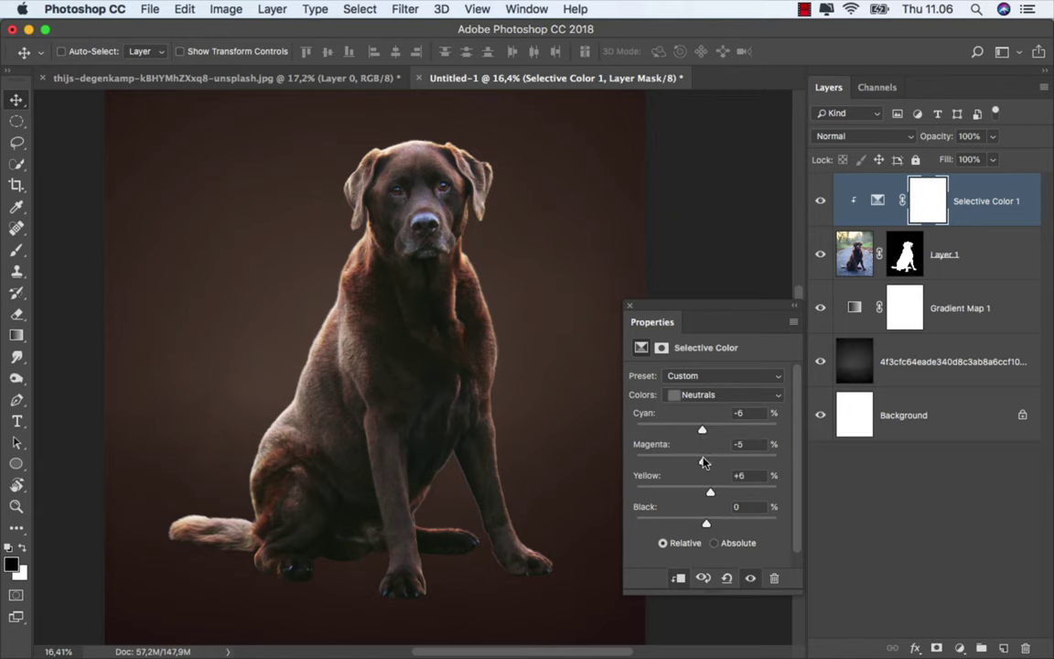
click(630, 308)
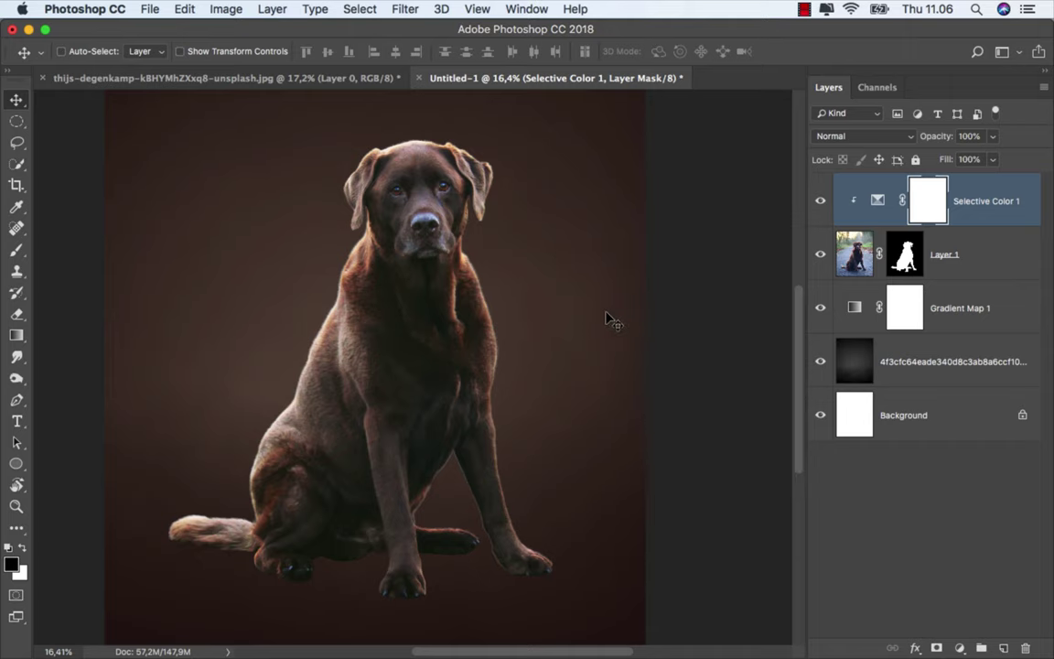
scroll(606, 318, down, 2)
click(822, 201)
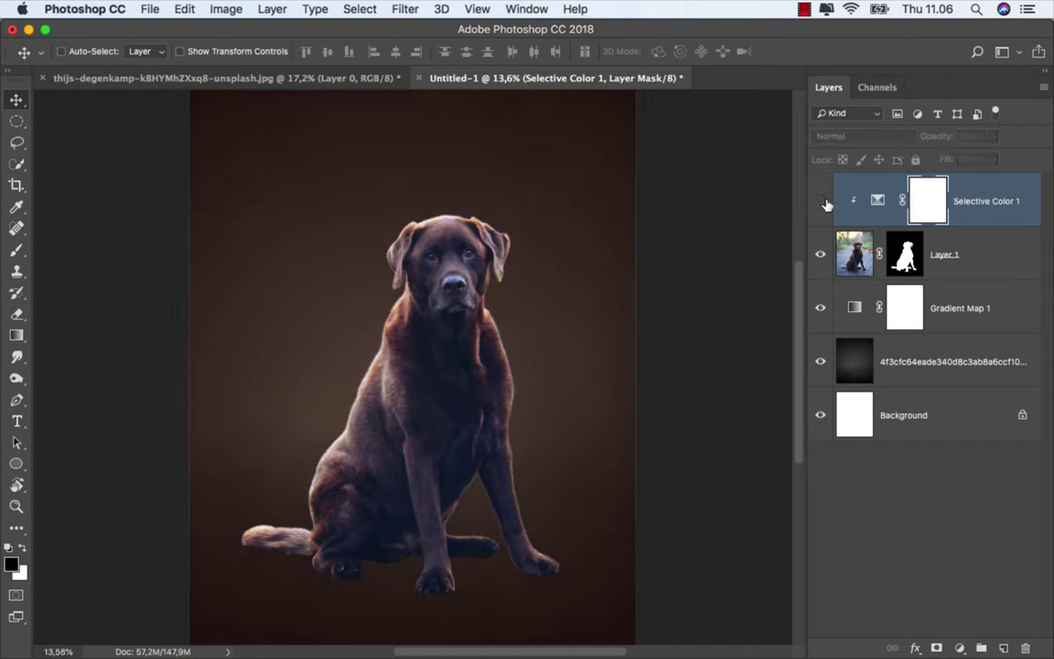
click(820, 202)
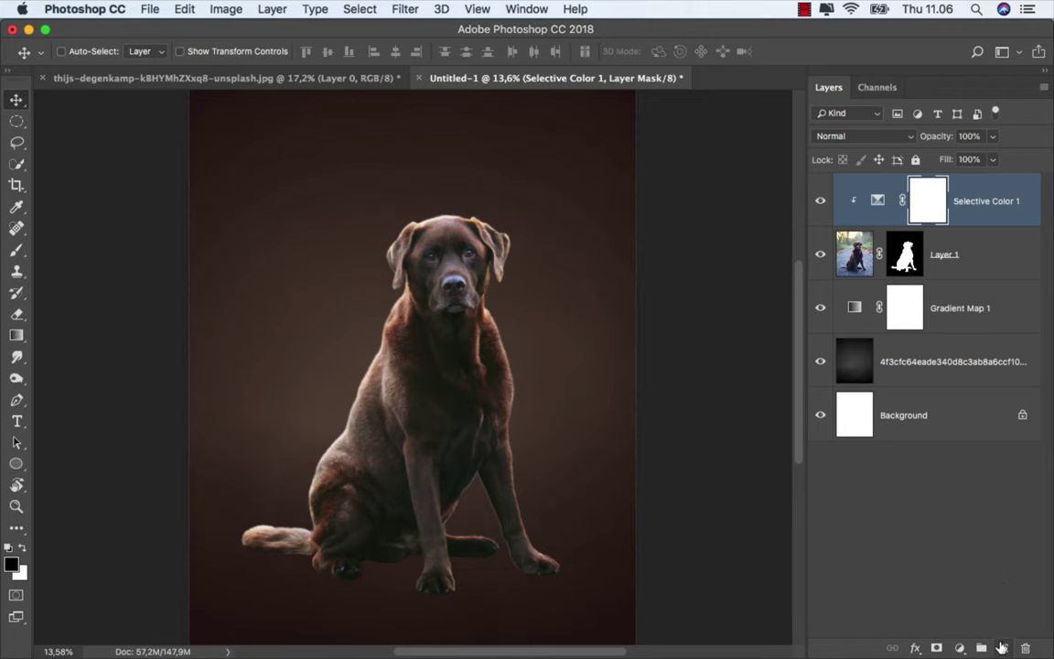
- Create Layer 2 as a clipping mask and choose the Brush Tool at 15% opacity
click(1001, 647)
right_click(913, 211)
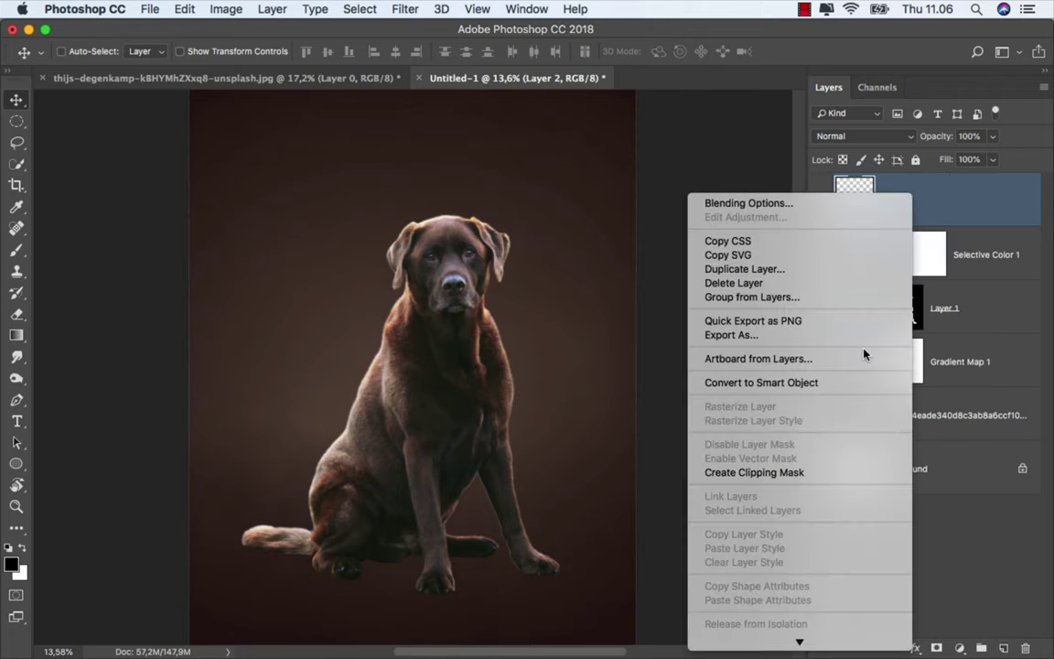
click(810, 472)
click(16, 250)
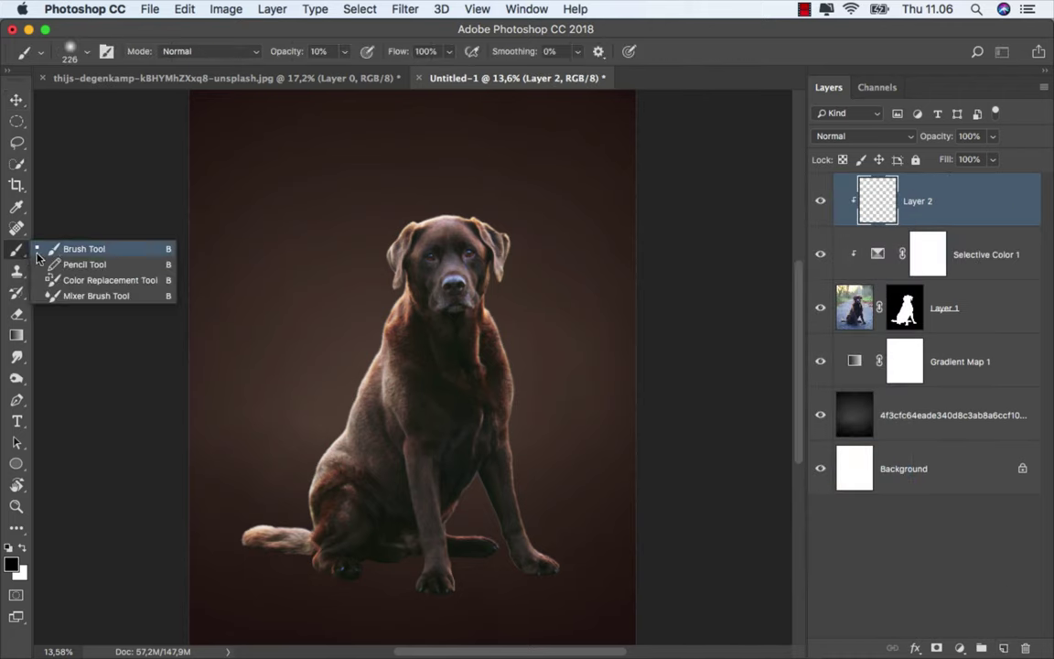
click(66, 245)
click(344, 52)
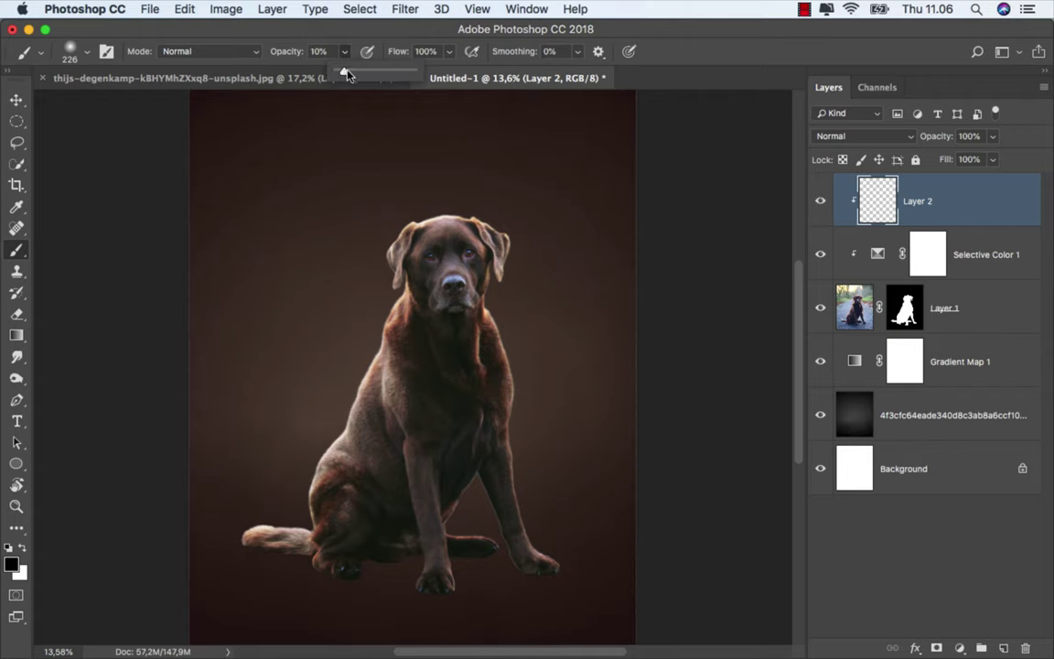
click(685, 53)
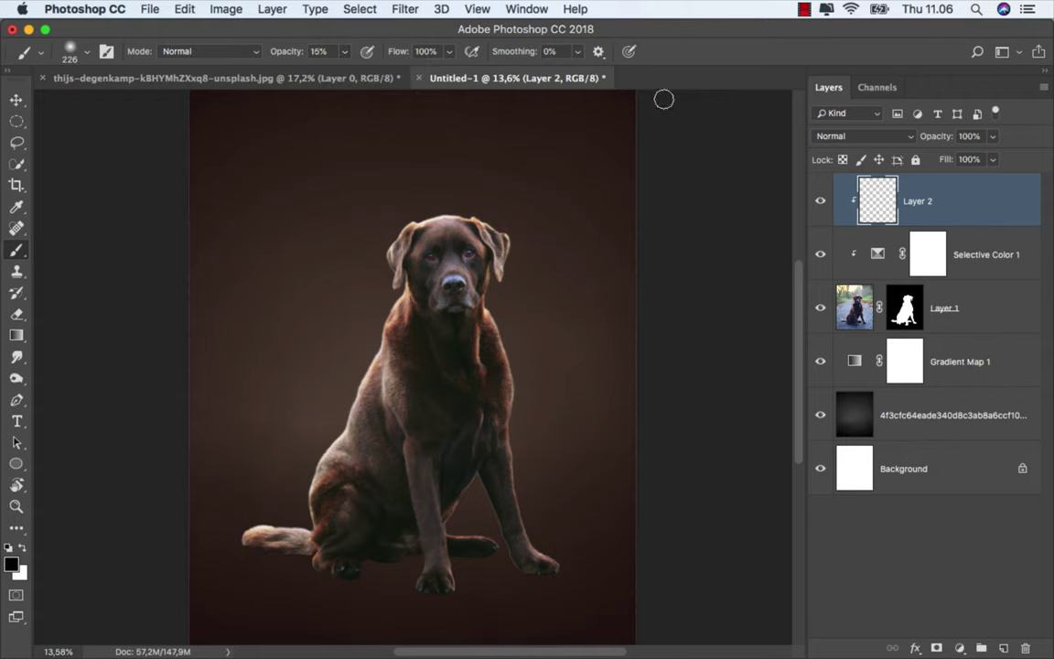
- Zoom in on the front paw and leg gap, resizing the brush to about 136 px
scroll(477, 499, up, 5)
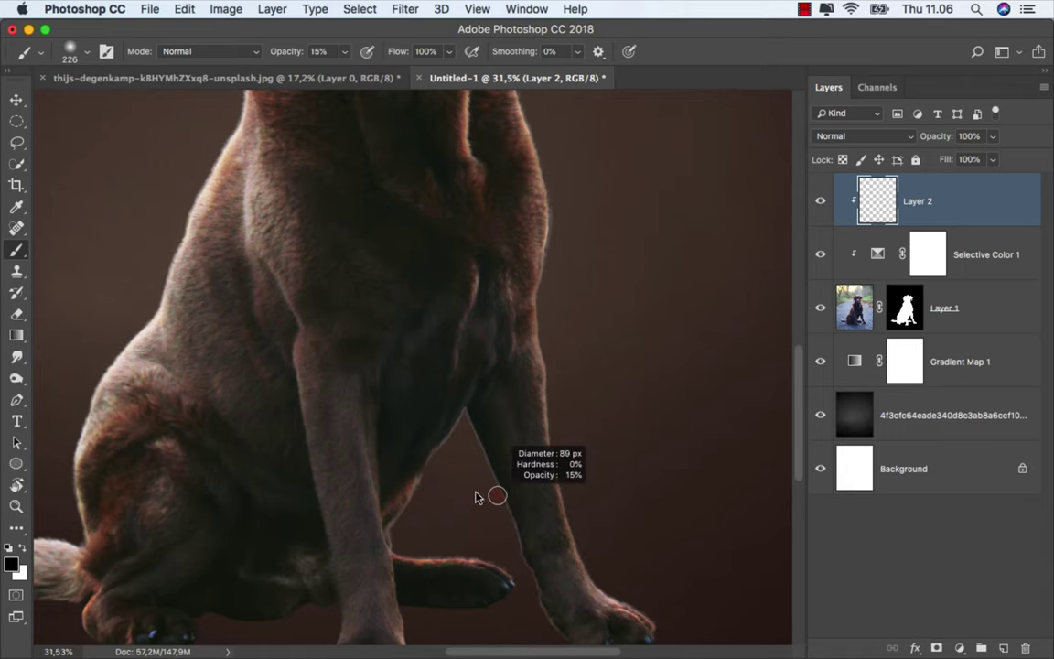
drag(492, 517, 496, 494)
scroll(540, 533, down, 3)
scroll(541, 533, up, 3)
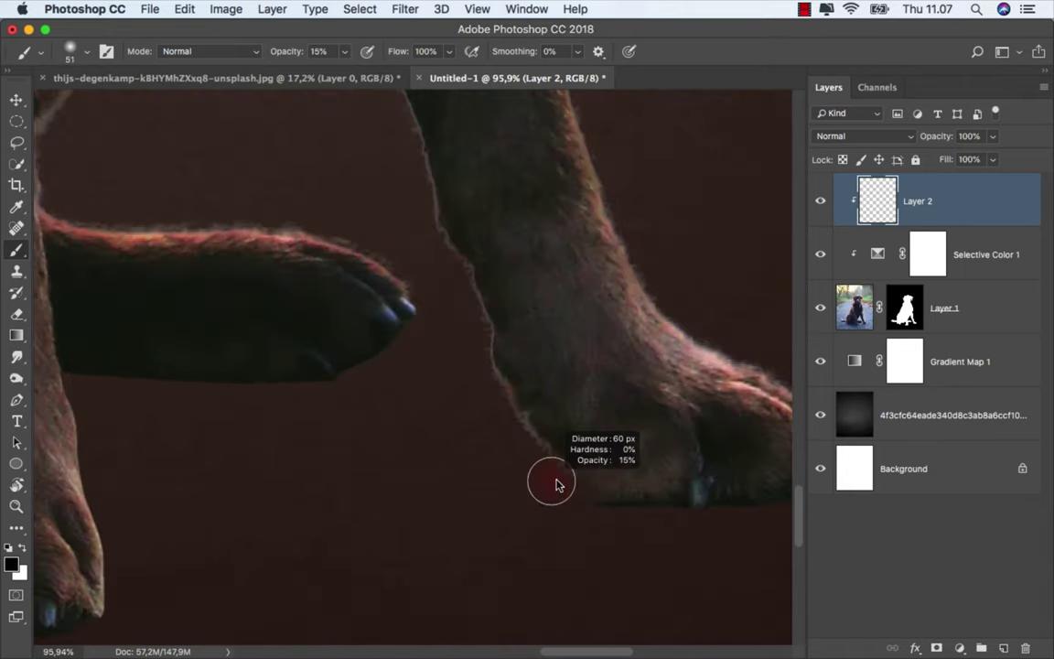
scroll(558, 474, up, 2)
scroll(523, 519, up, 1)
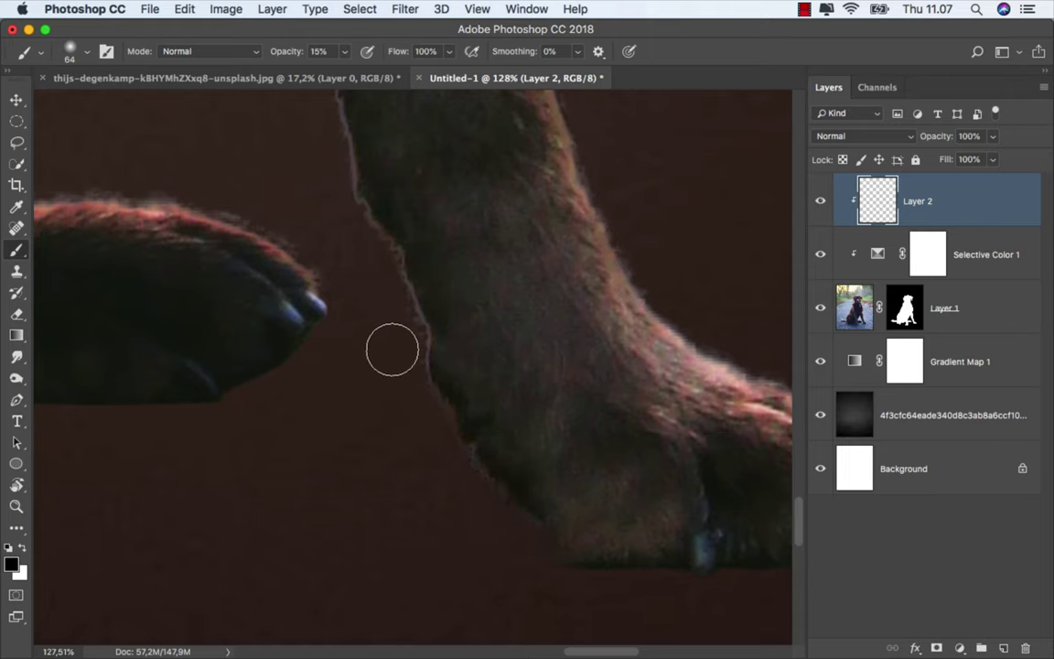
scroll(440, 490, down, 2)
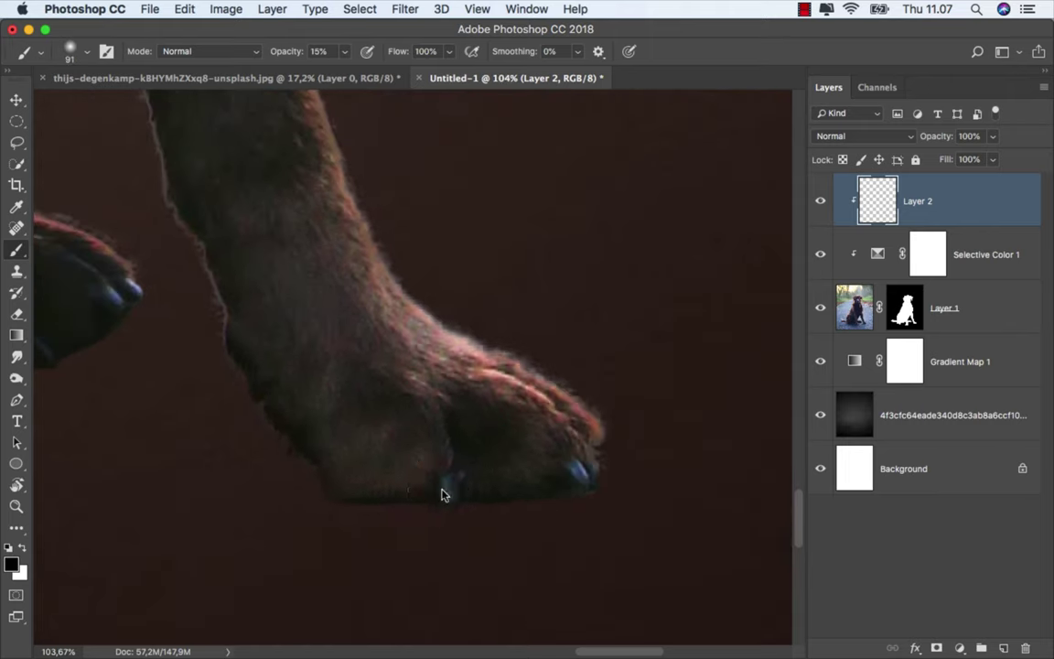
drag(377, 501, 614, 575)
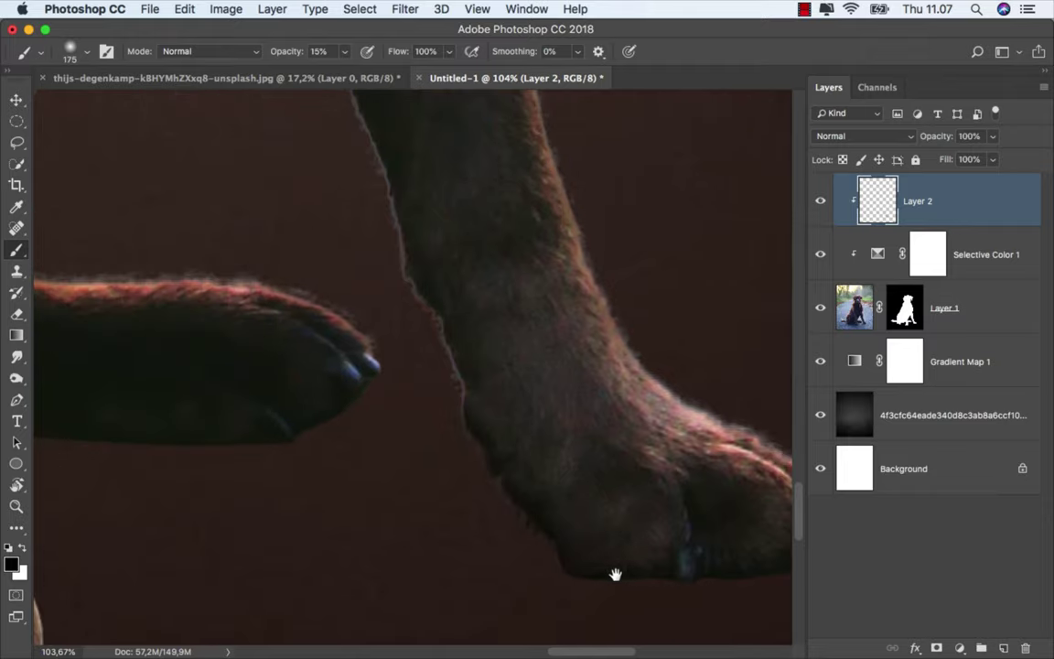
drag(529, 475, 482, 482)
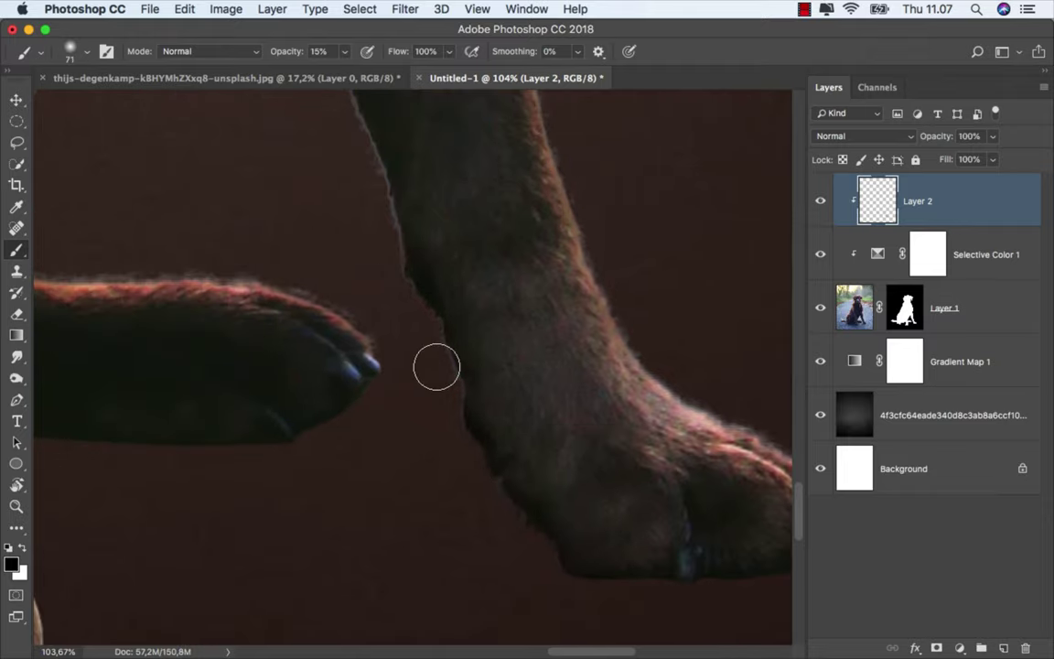
drag(384, 240, 445, 353)
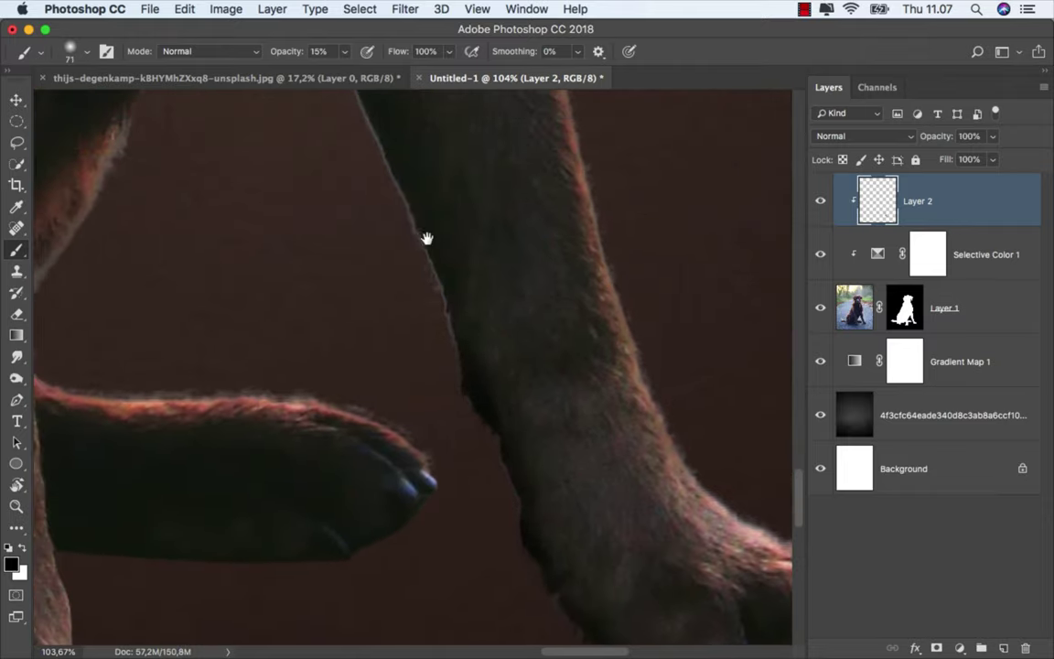
drag(426, 239, 477, 458)
scroll(476, 432, down, 1)
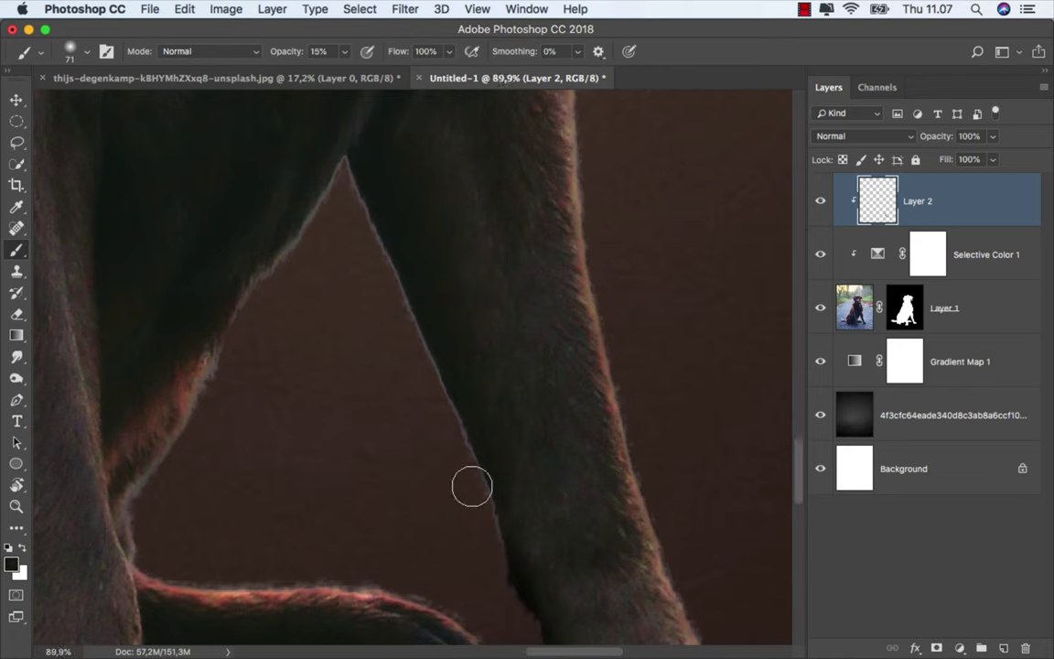
drag(441, 365, 461, 365)
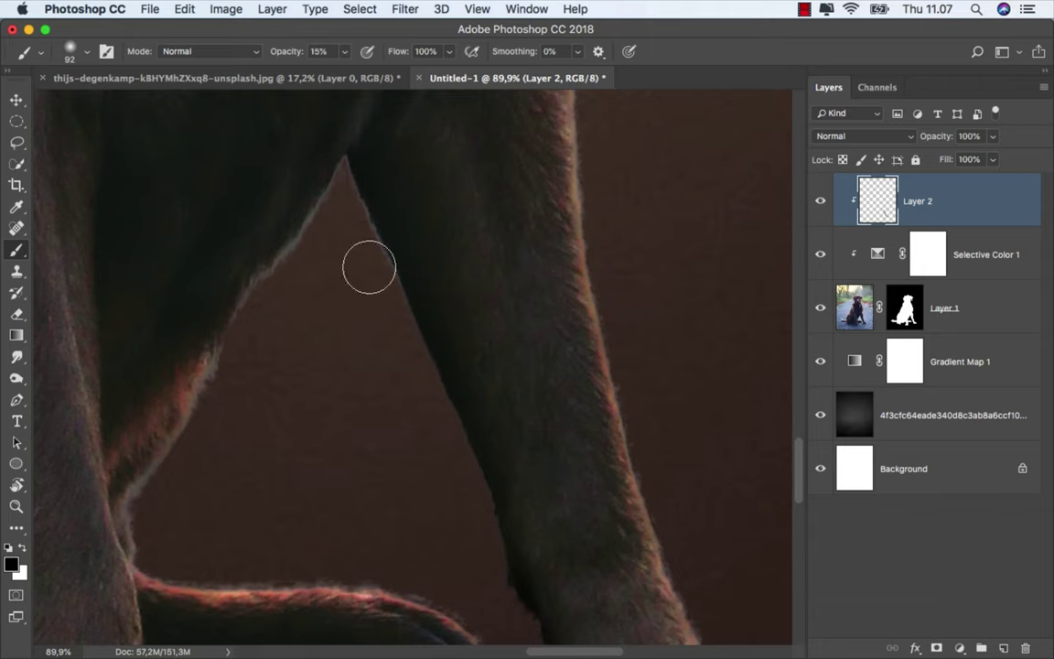
mouse_move(345, 166)
mouse_down()
mouse_move(365, 165)
mouse_move(275, 322)
mouse_move(220, 388)
mouse_up()
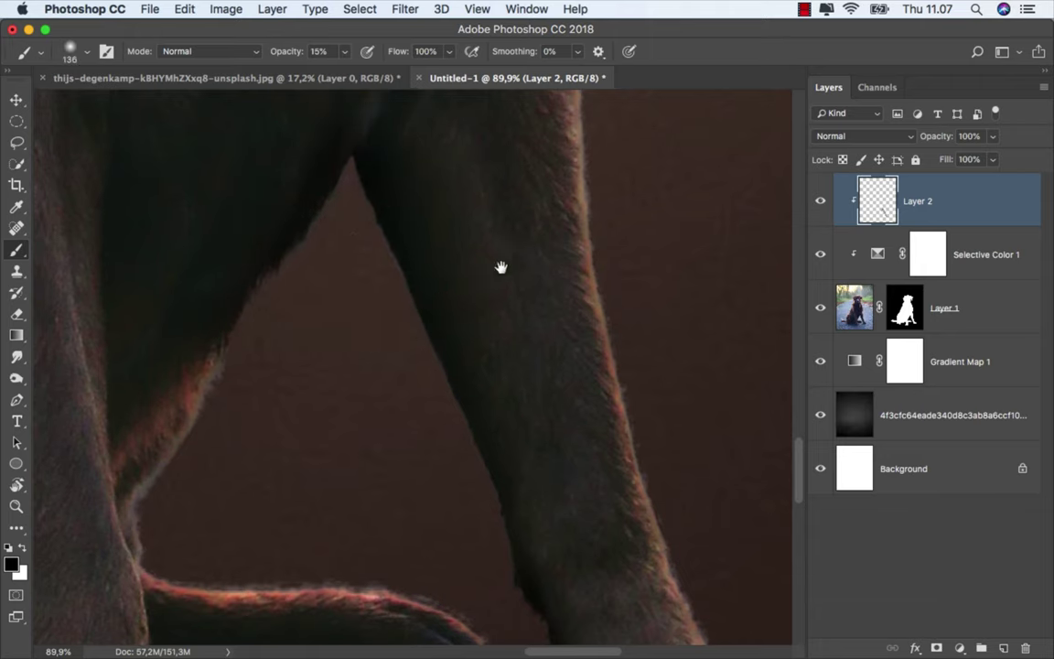
- Tone down the bright rim light on the inner leg edge with sampled dark brown
scroll(499, 265, left, 10)
scroll(499, 265, down, 3)
drag(470, 267, 430, 267)
drag(345, 490, 400, 336)
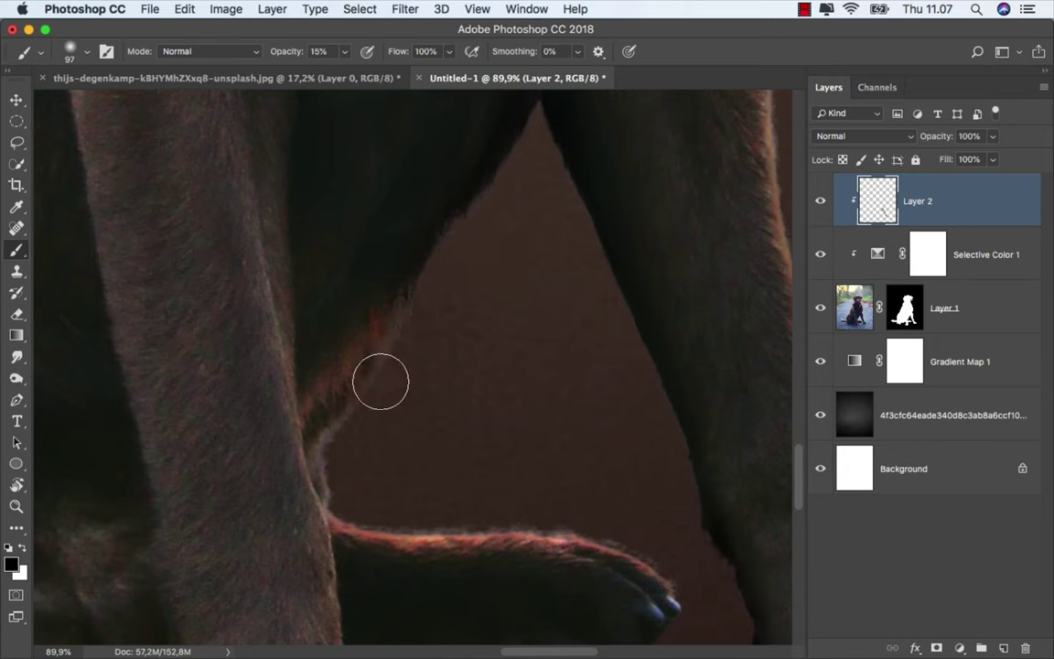
alt+click(374, 344)
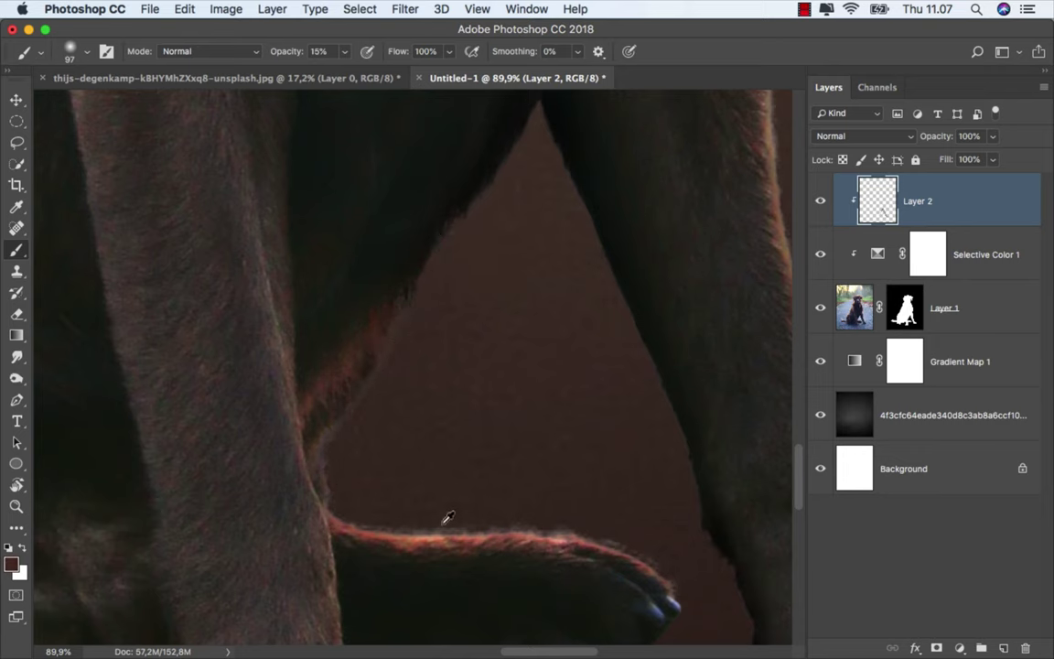
alt+click(438, 533)
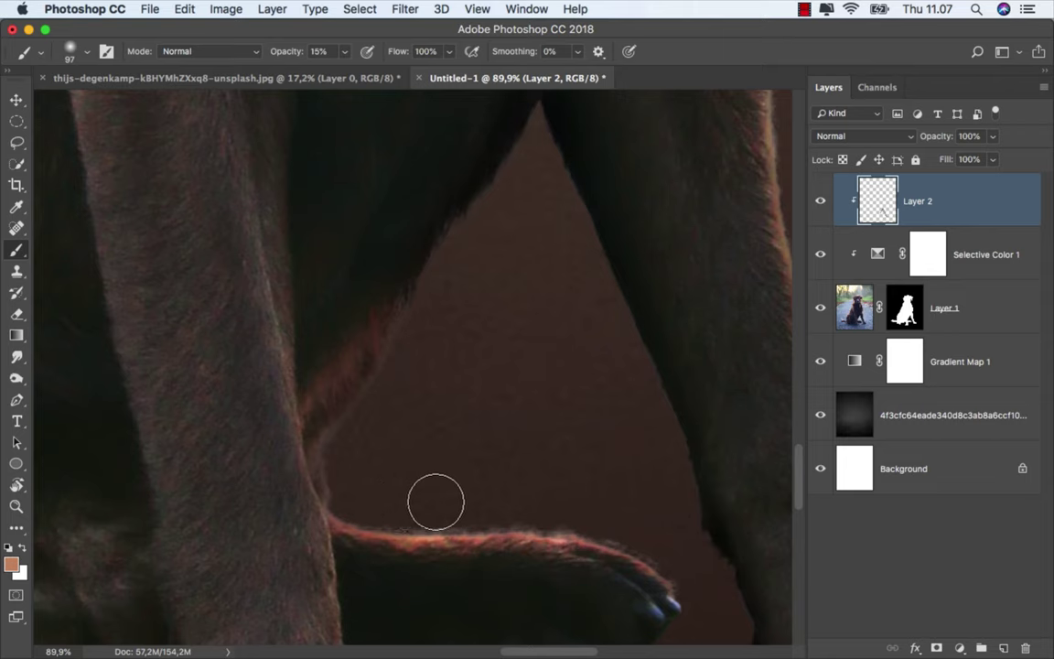
alt+click(362, 377)
drag(341, 431, 412, 322)
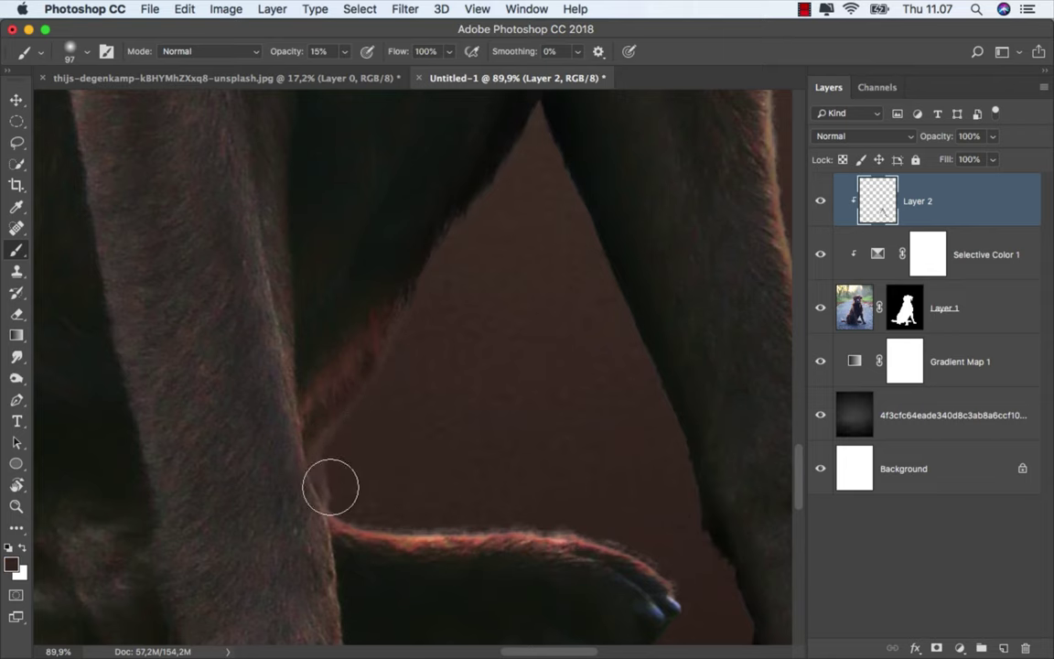
- Sample a colour near the paw and darken the stray hairs under the tail
scroll(480, 360, down, 3)
scroll(481, 359, down, 2)
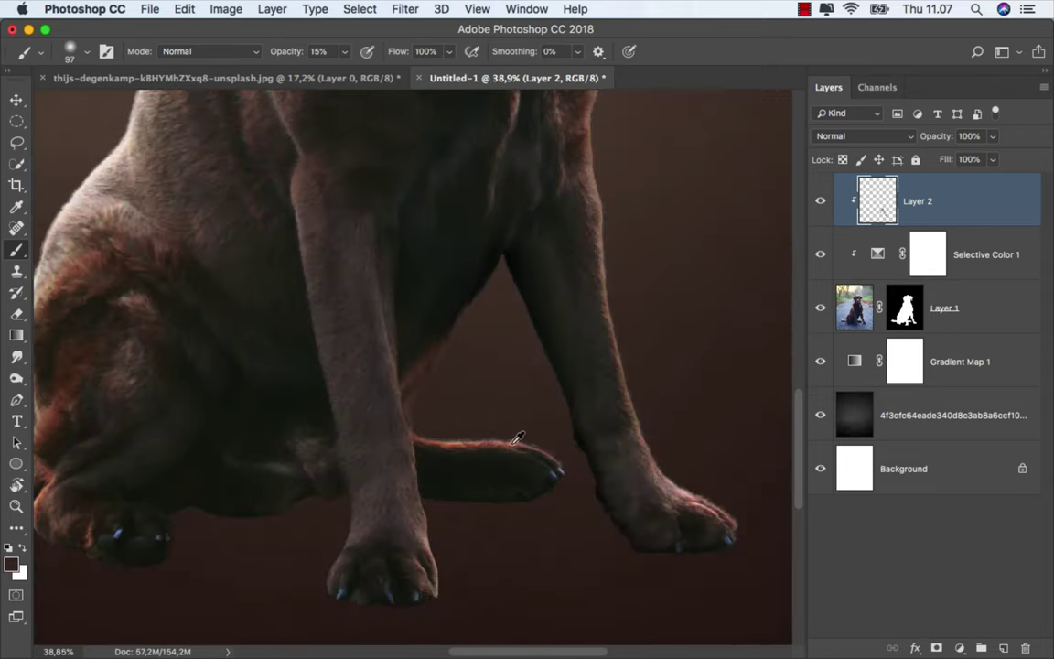
scroll(552, 424, up, 3)
scroll(552, 423, up, 2)
alt+click(545, 421)
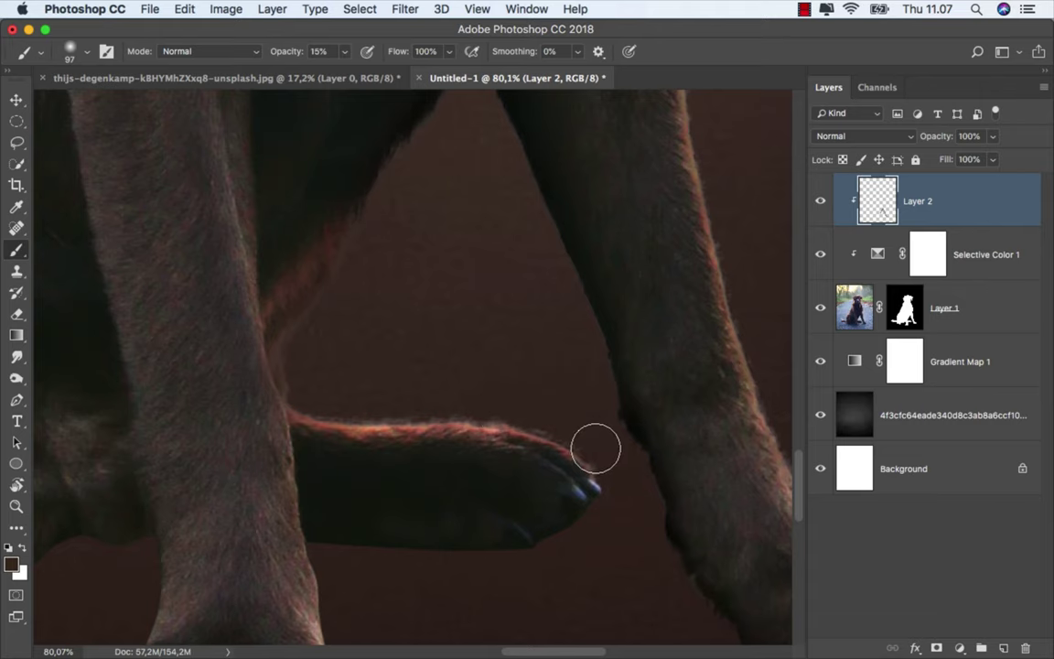
scroll(477, 397, down, 1)
scroll(477, 397, down, 3)
scroll(365, 458, down, 1)
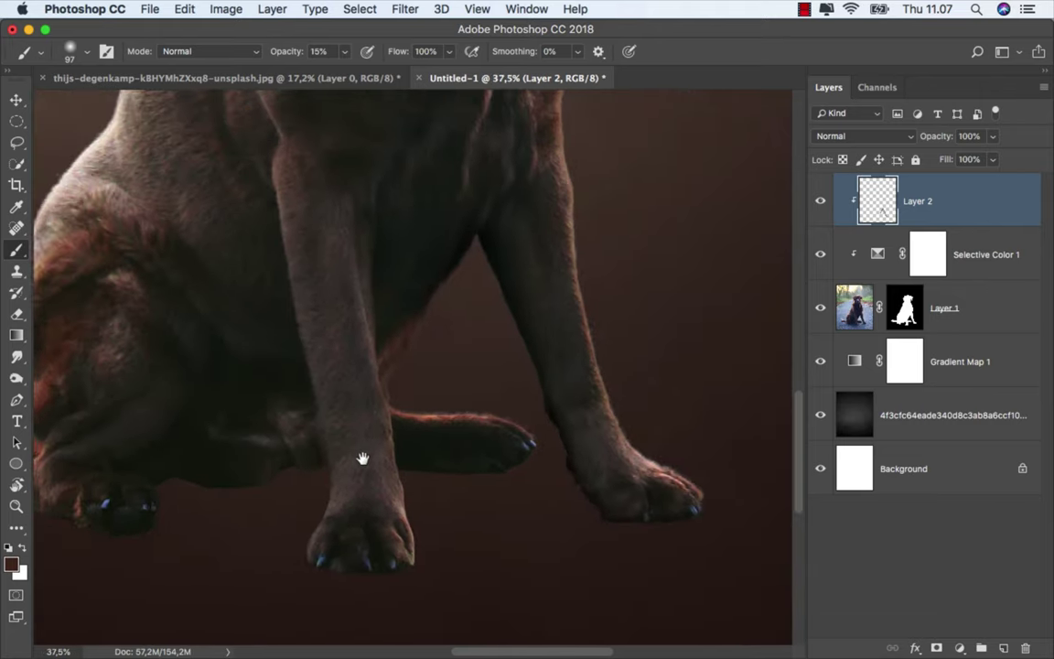
scroll(347, 484, up, 1)
scroll(347, 485, up, 5)
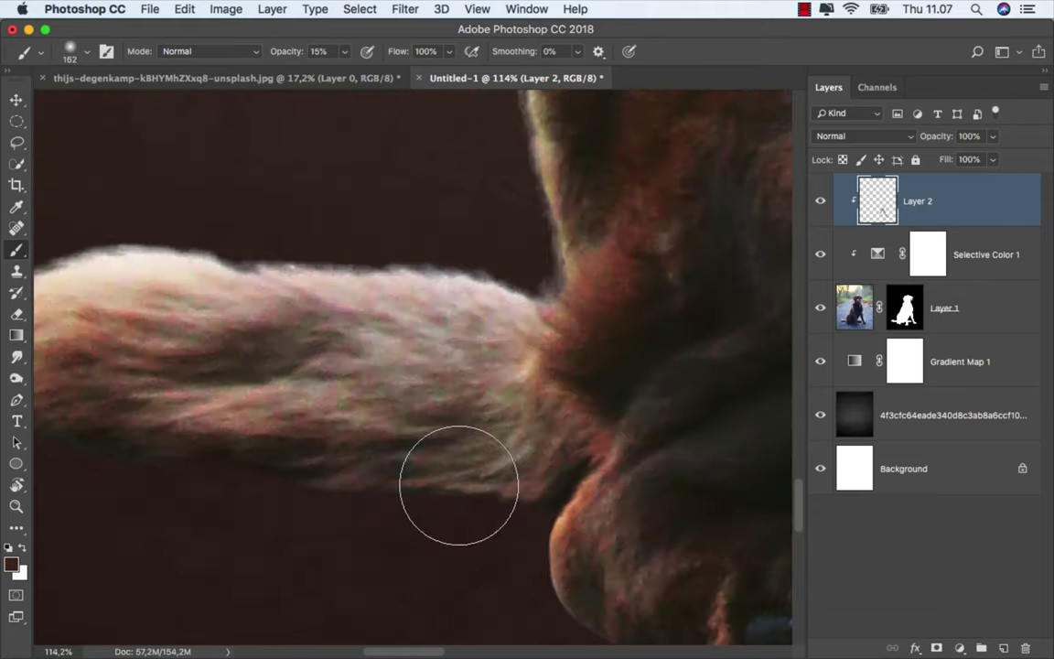
scroll(353, 462, down, 3)
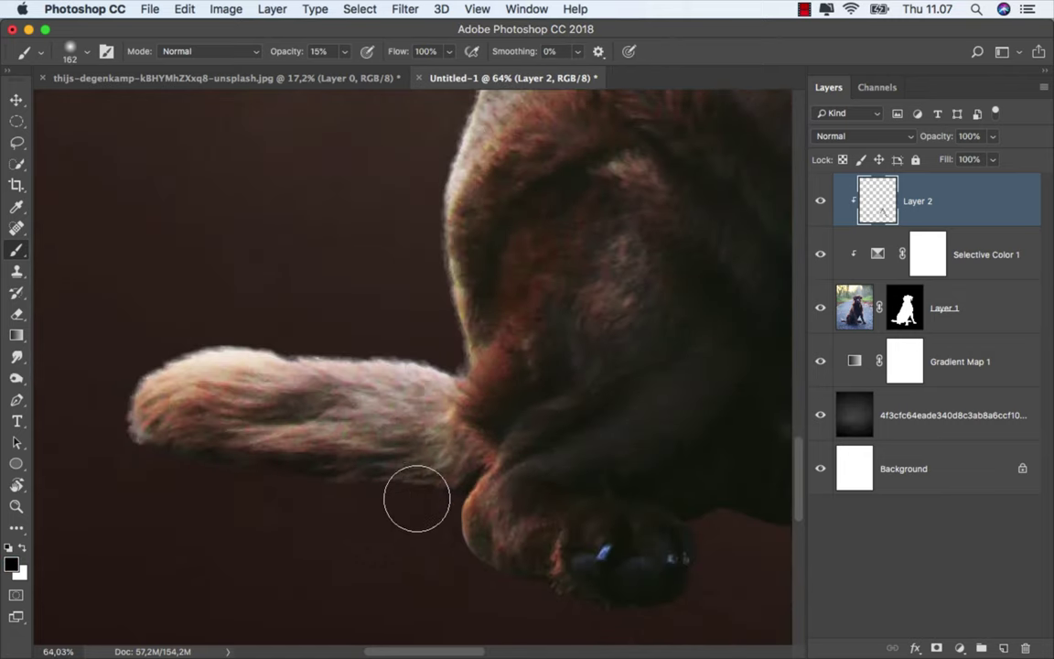
mouse_move(149, 447)
mouse_down()
mouse_move(122, 424)
mouse_move(123, 435)
mouse_move(219, 475)
mouse_move(444, 496)
mouse_up()
- Paint a faint pink rim along the fur edge with a larger brush at 20% opacity
drag(461, 557, 329, 481)
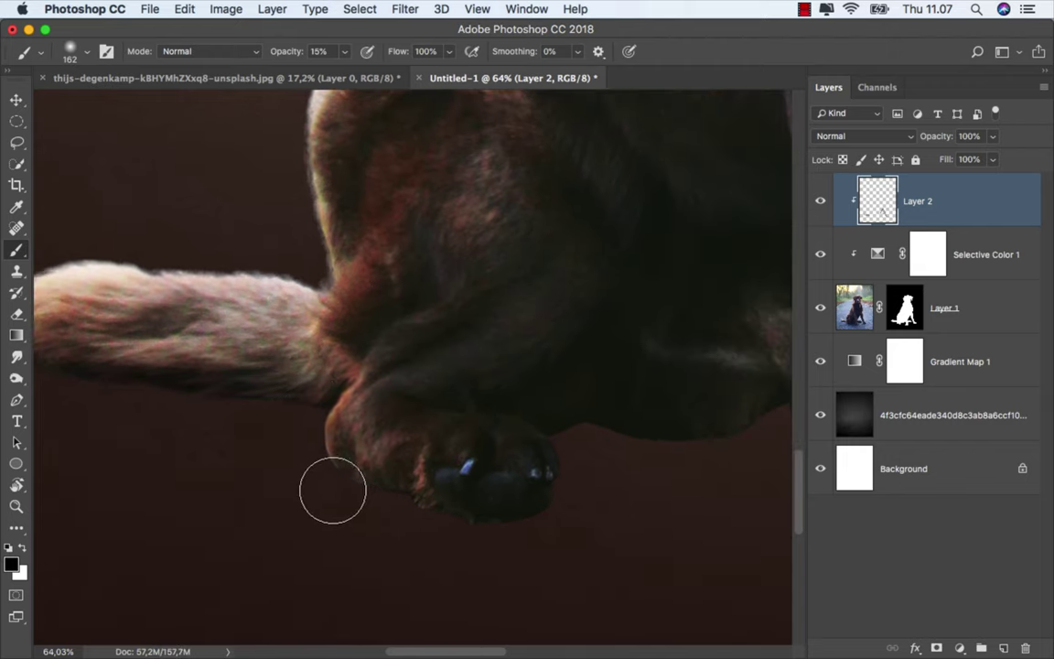
drag(493, 501, 104, 515)
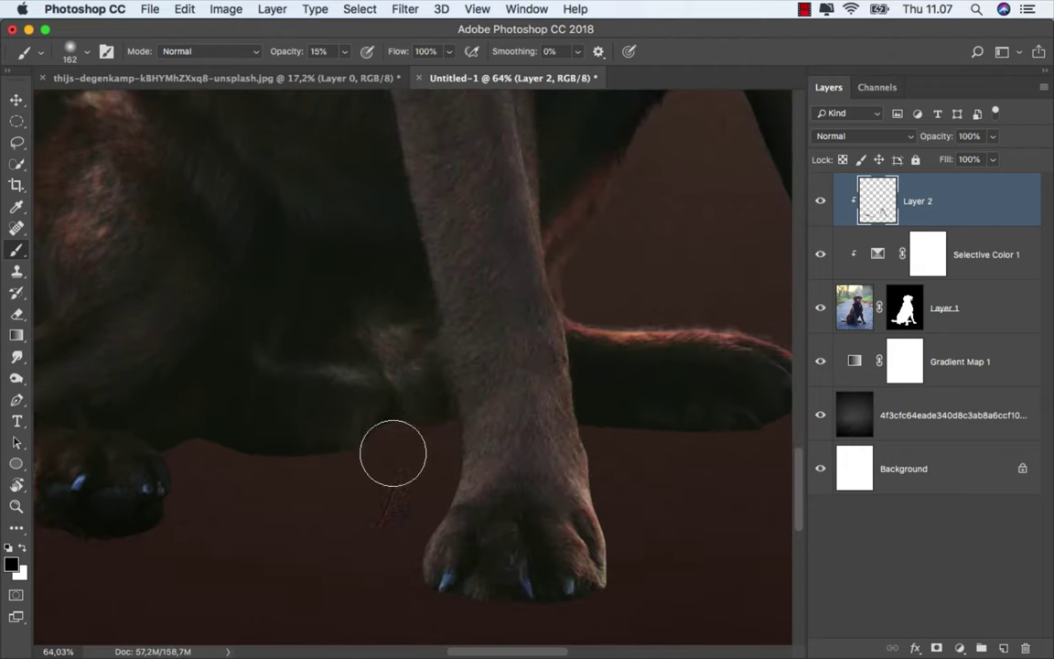
key(bracketright)
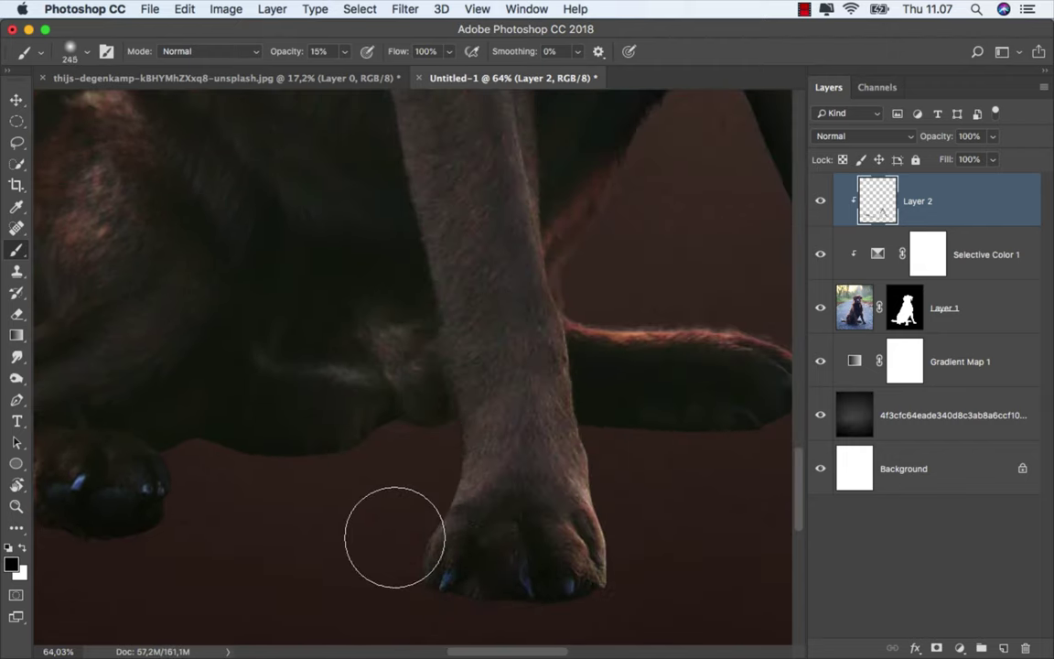
drag(524, 631, 519, 642)
scroll(572, 574, down, 1)
scroll(572, 574, down, 4)
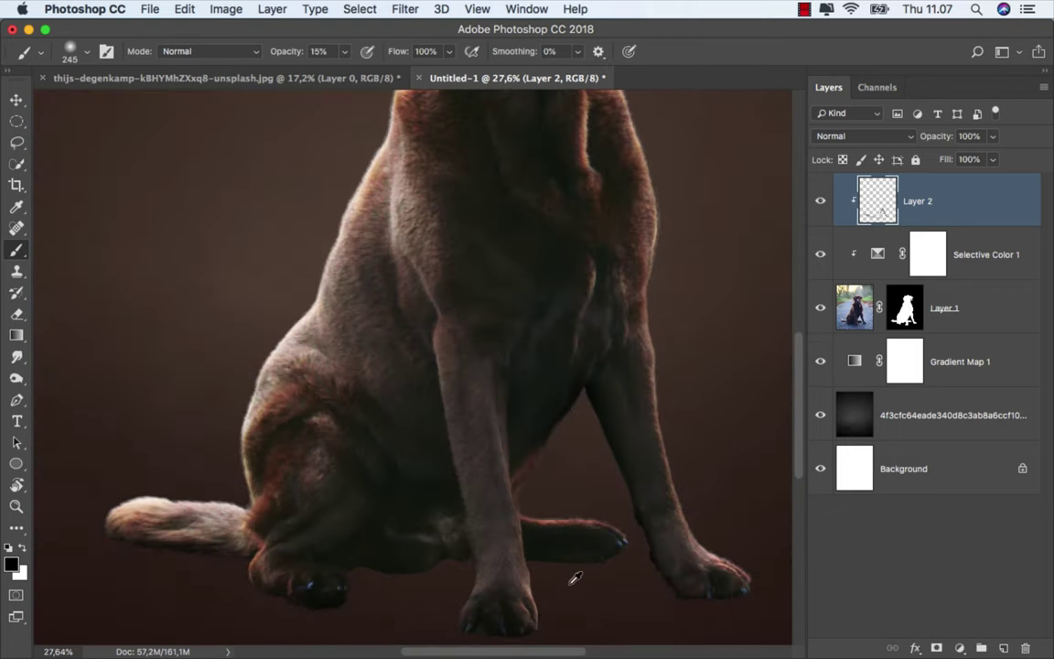
mouse_move(565, 576)
mouse_down()
mouse_move(599, 560)
mouse_move(425, 424)
mouse_move(410, 430)
mouse_move(403, 206)
mouse_move(487, 393)
mouse_up()
scroll(425, 423, up, 2)
scroll(403, 206, up, 4)
scroll(447, 181, up, 1)
ctrl+alt+super+click(438, 199)
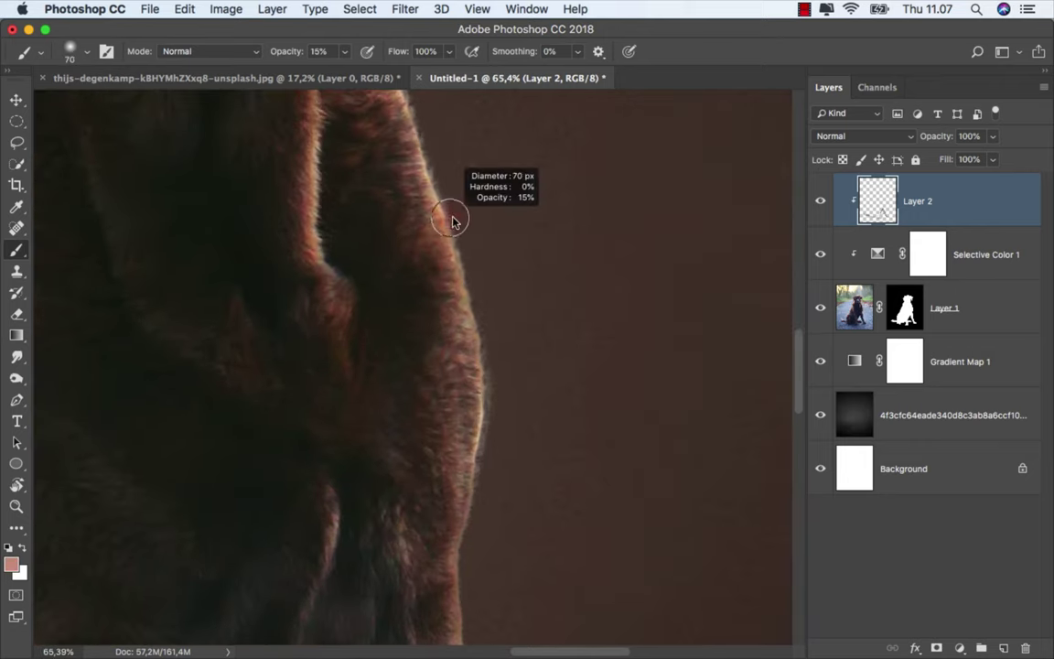
key(2)
drag(477, 343, 484, 454)
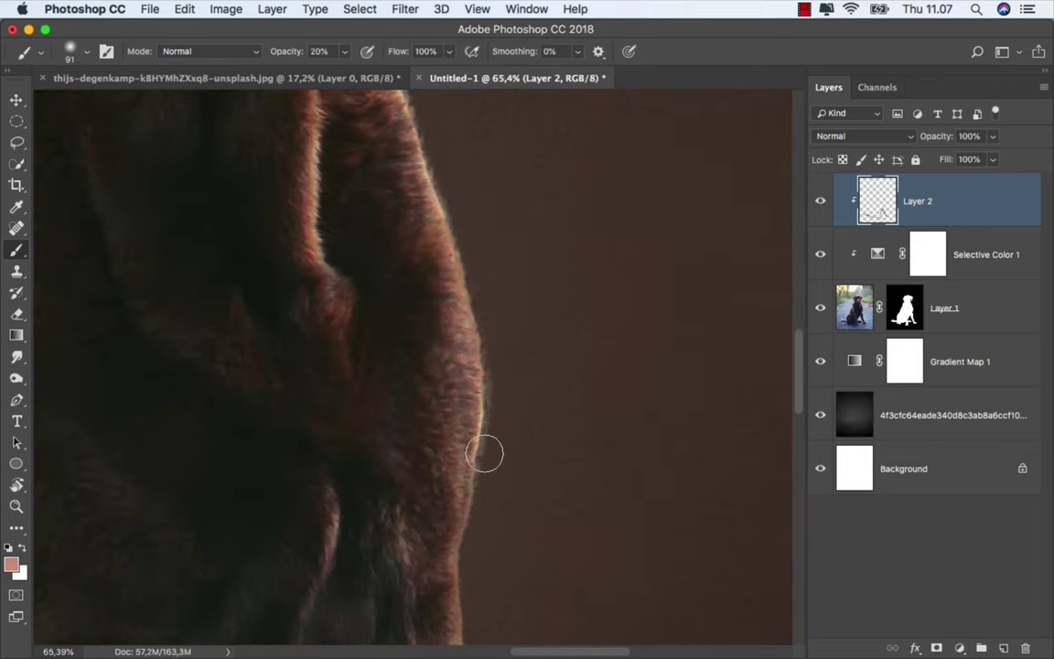
- Sample darker brown and light tan fur colours around the leg and chest, enlarging the brush
mouse_move(456, 305)
mouse_down()
mouse_move(407, 372)
mouse_move(424, 482)
mouse_move(376, 264)
mouse_up()
alt+click(364, 224)
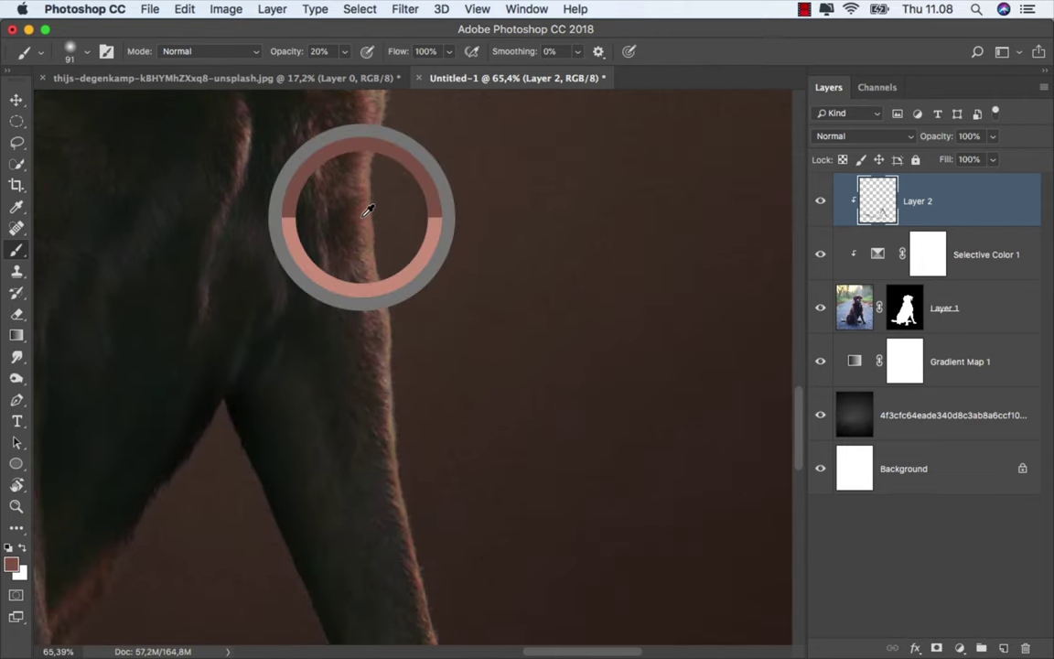
scroll(397, 261, down, 3)
scroll(376, 376, down, 2)
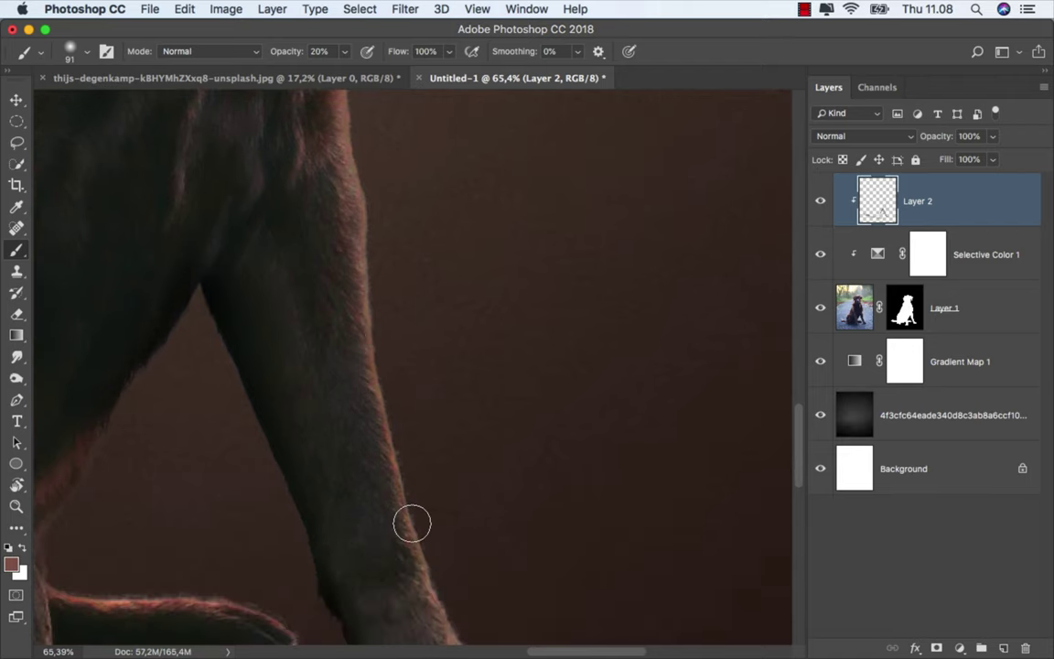
scroll(411, 517, down, 2)
scroll(355, 419, down, 3)
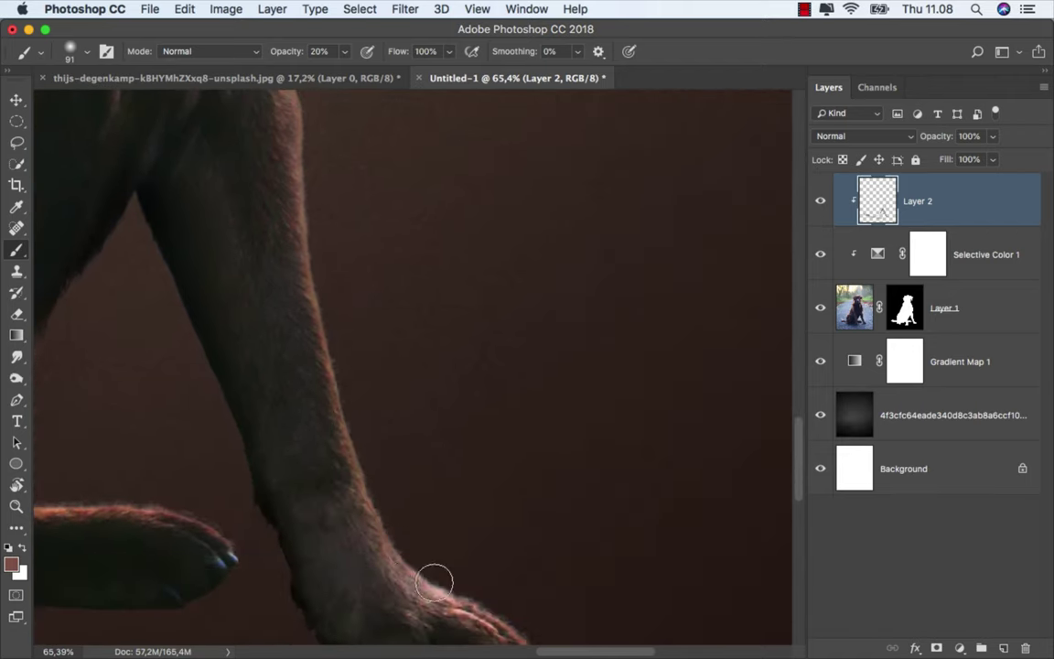
drag(435, 581, 319, 465)
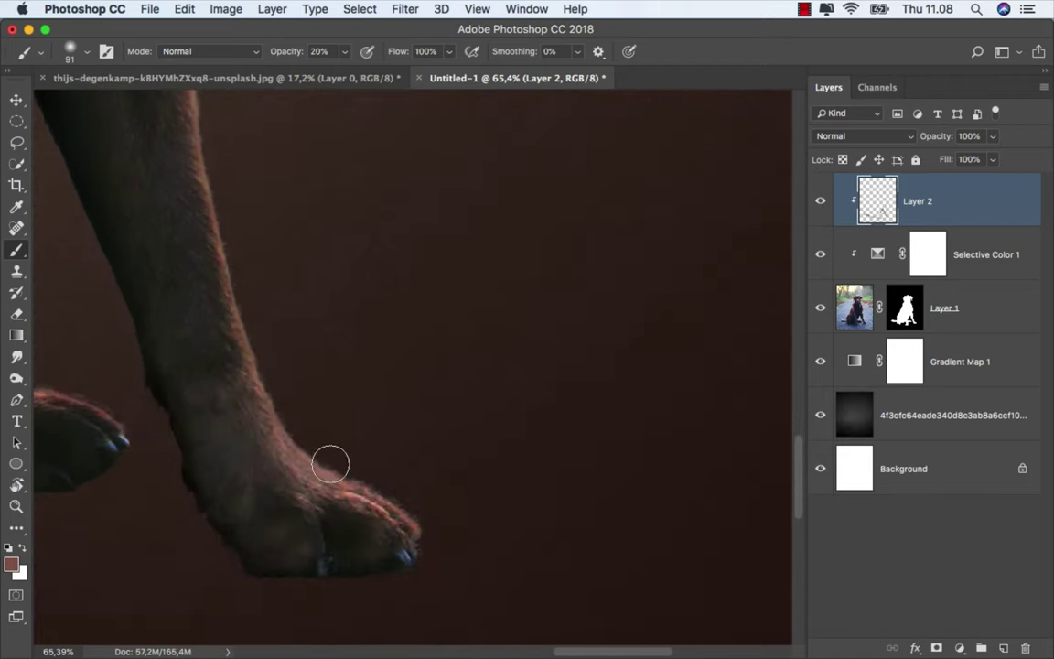
drag(382, 456, 490, 555)
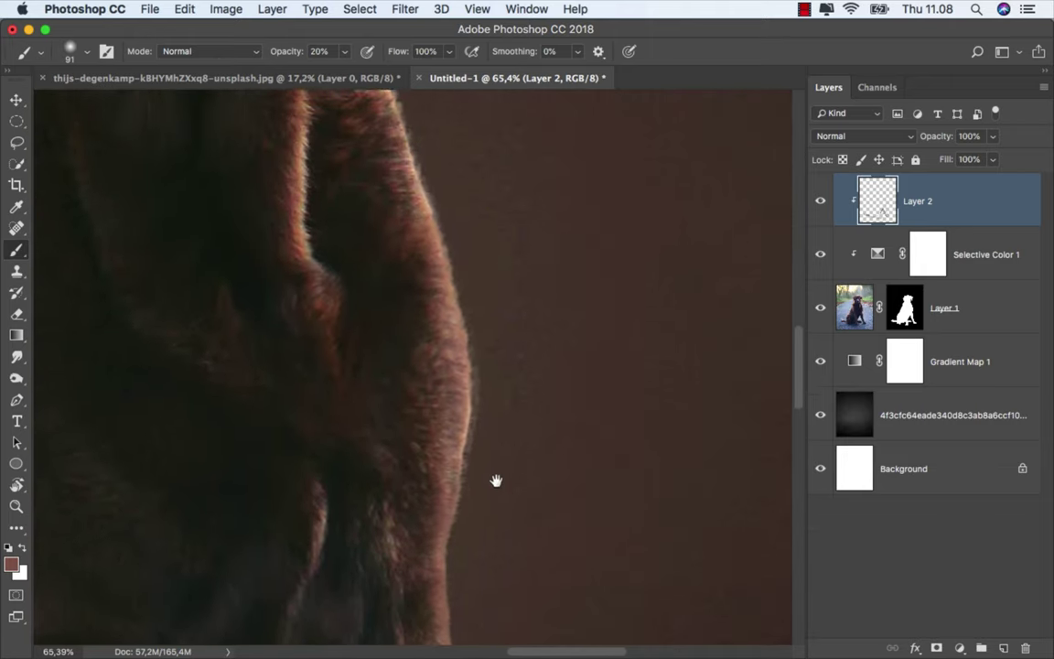
scroll(468, 427, up, 3)
scroll(471, 419, up, 3)
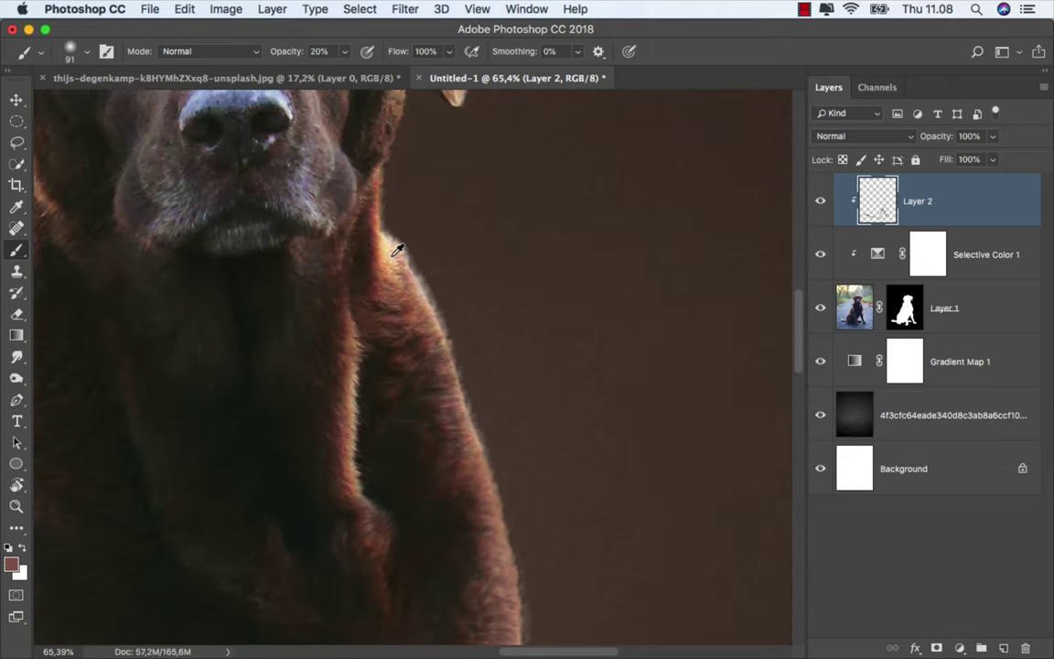
alt+click(395, 254)
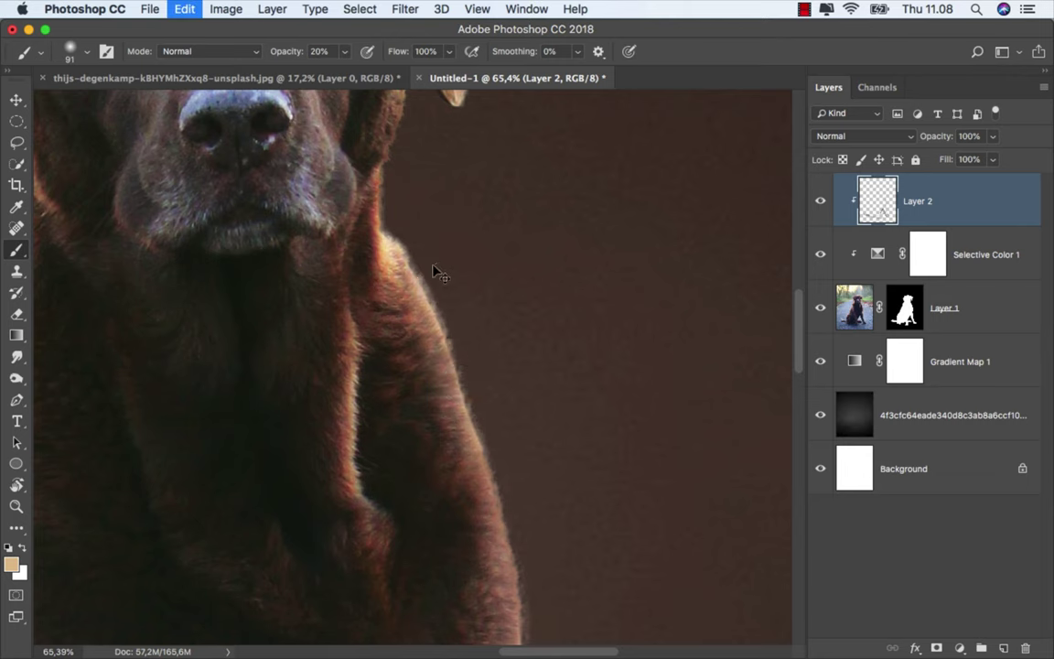
key(bracketright)
key(bracketright)
- Move up to the dog's eyes and ear, shrinking the brush to about 67 px
drag(506, 478, 511, 592)
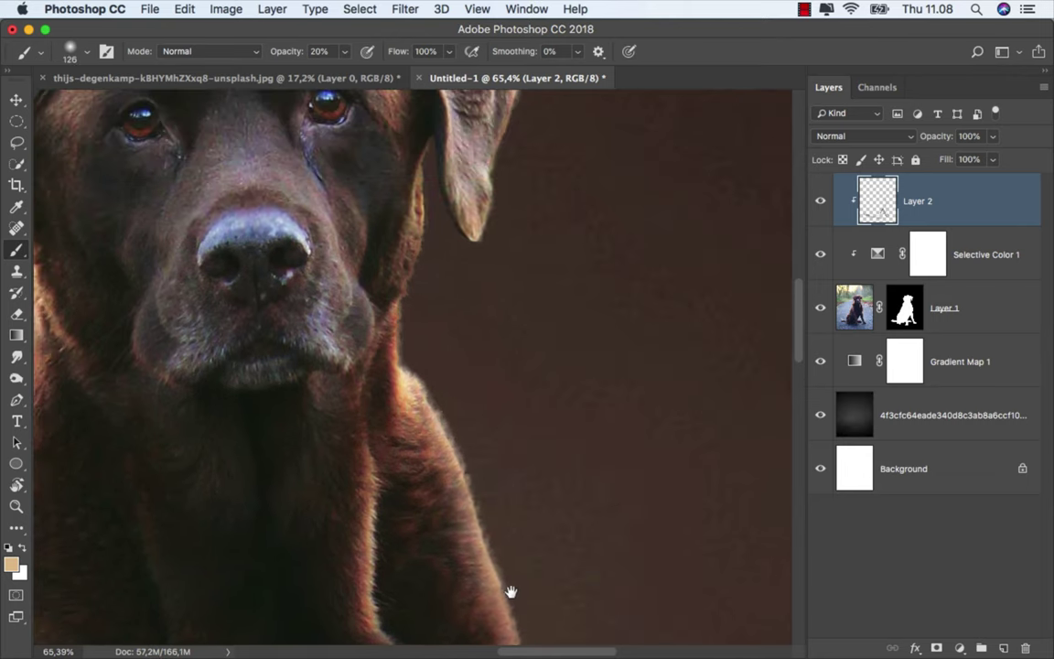
scroll(428, 399, up, 1)
scroll(427, 457, up, 5)
drag(479, 444, 460, 445)
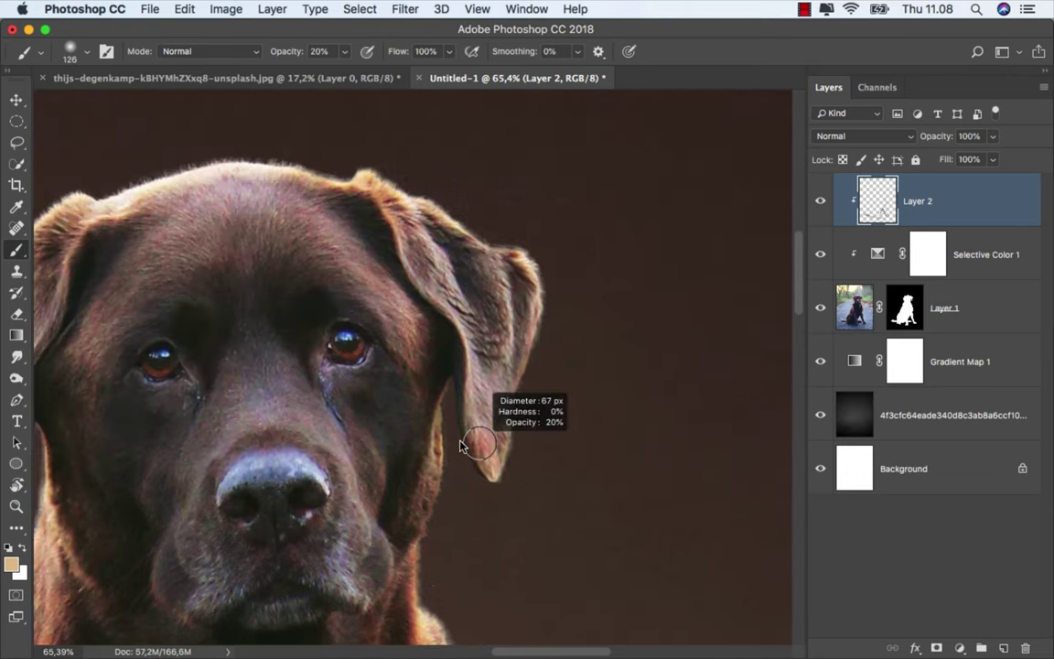
scroll(461, 446, up, 3)
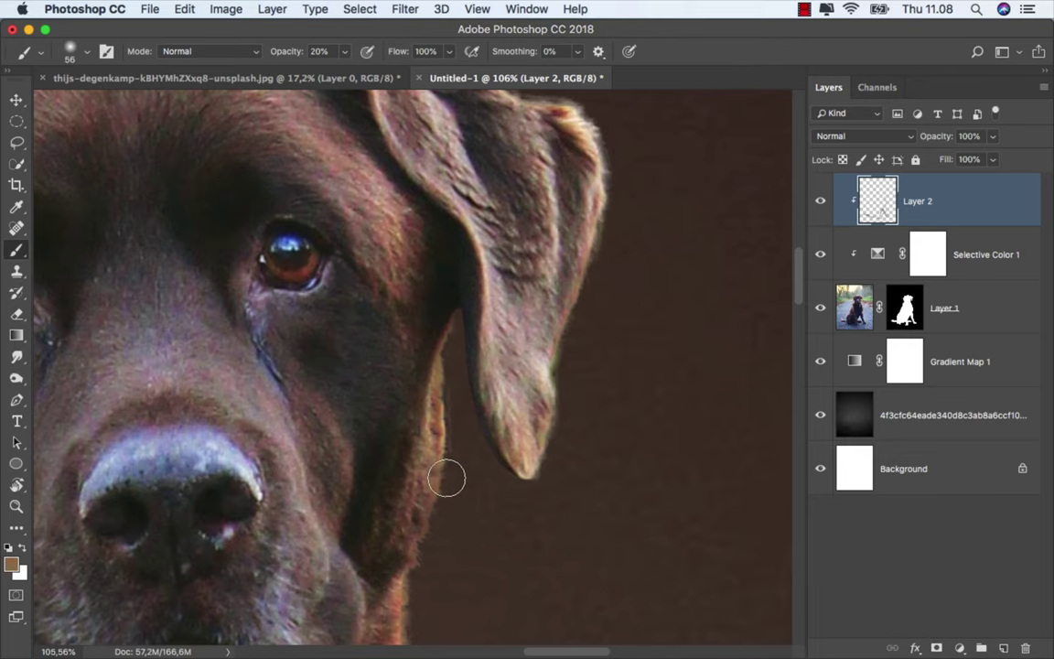
key(bracketleft)
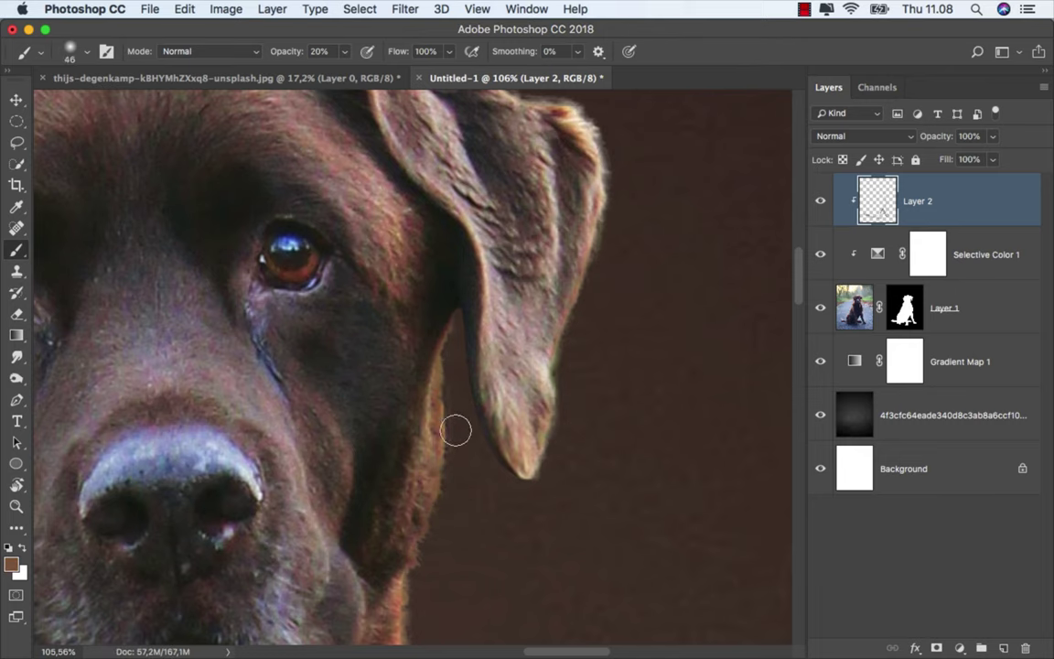
scroll(455, 430, up, 1)
scroll(532, 346, up, 4)
- Pan across the top of the head and down to the dog's chest
drag(411, 353, 692, 398)
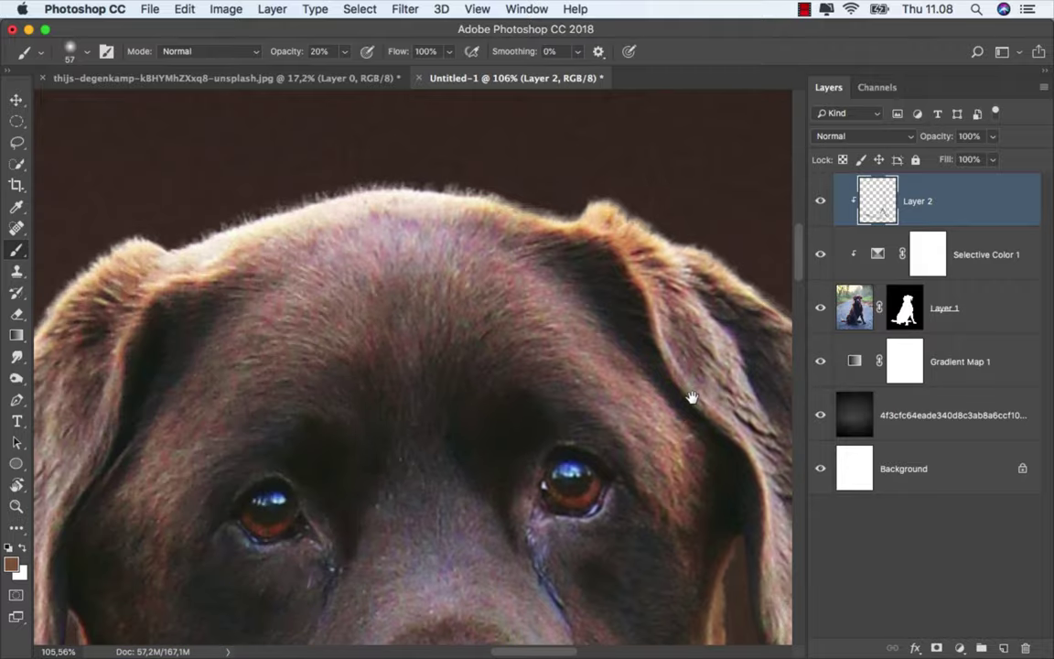
scroll(591, 322, down, 2)
scroll(594, 317, down, 3)
mouse_move(474, 472)
mouse_down()
mouse_move(506, 400)
mouse_move(506, 283)
mouse_up()
drag(400, 501, 488, 255)
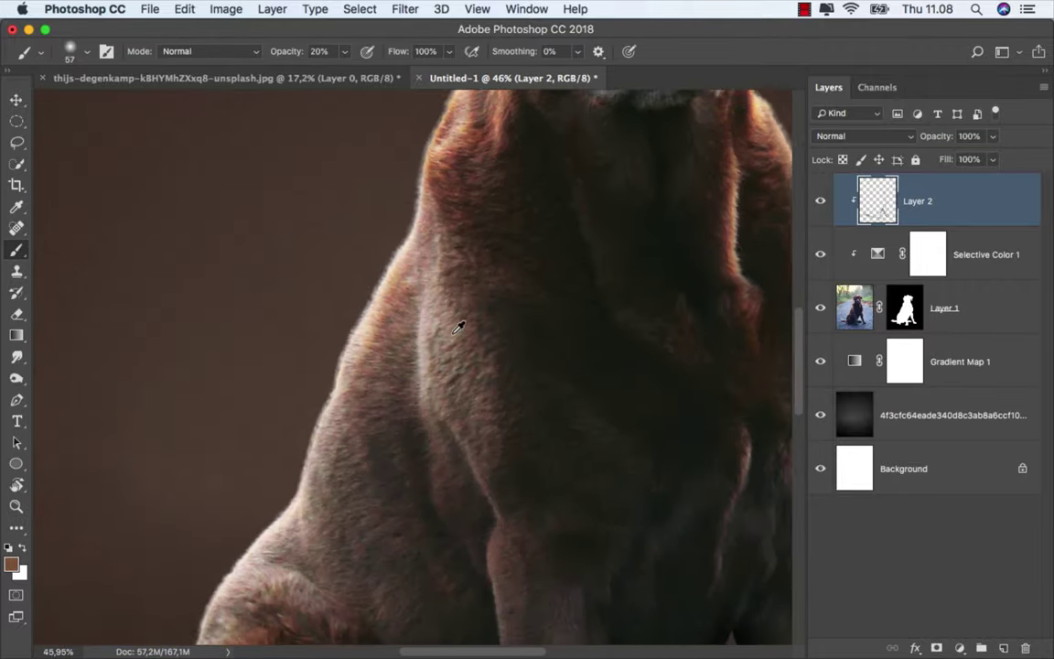
scroll(448, 307, down, 2)
scroll(407, 311, down, 1)
scroll(438, 374, down, 3)
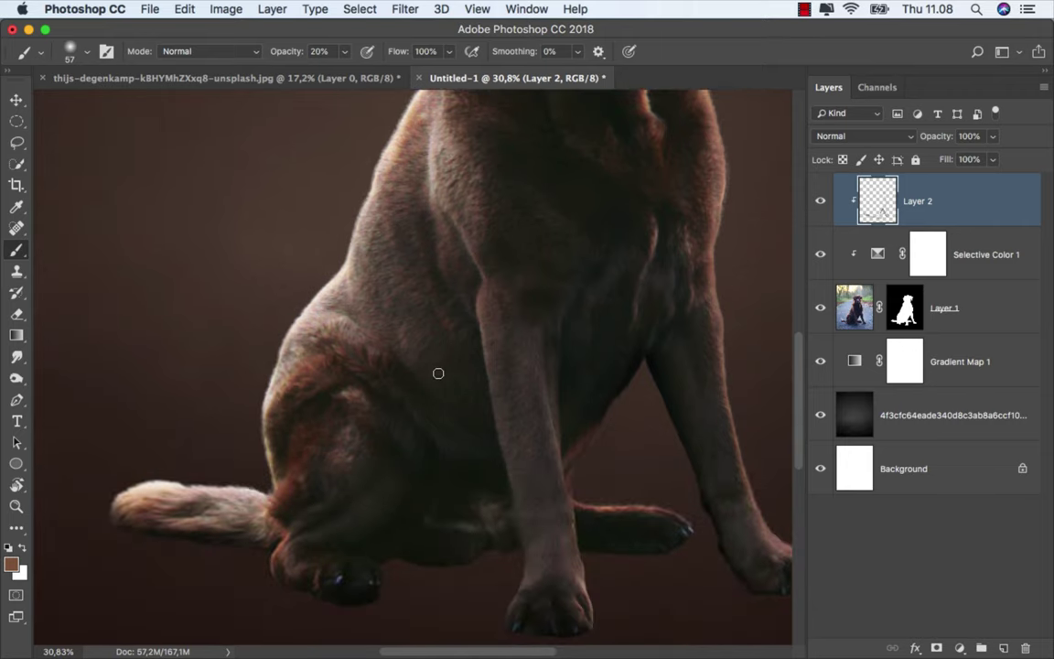
scroll(438, 376, down, 3)
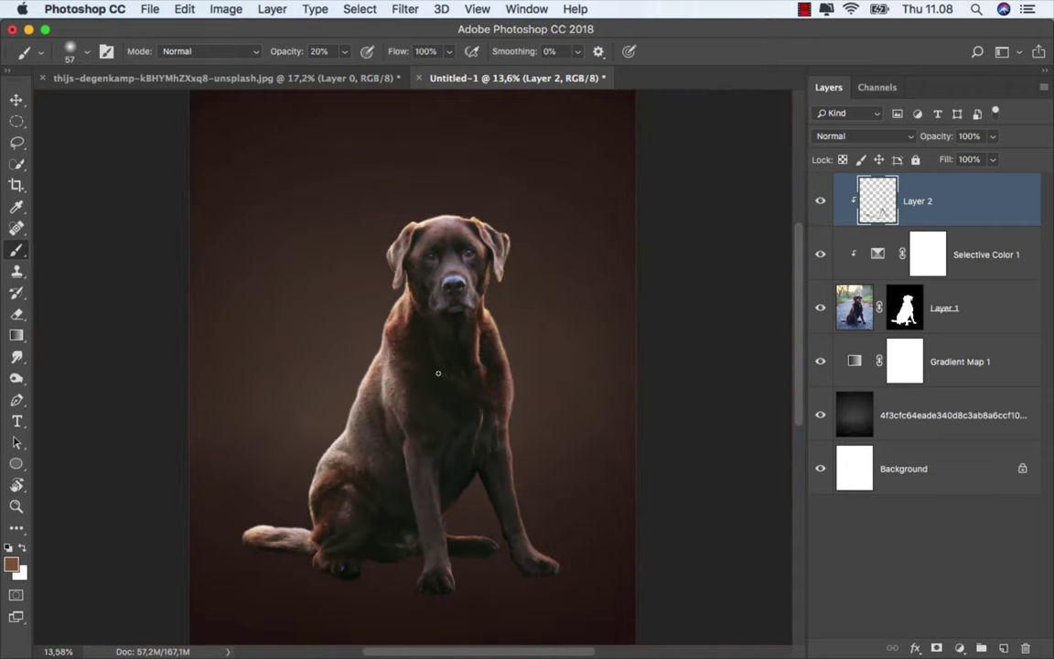
- Compare the rim light, then add a new layer named shadow above Gradient Map 1
click(821, 201)
key(v)
click(970, 380)
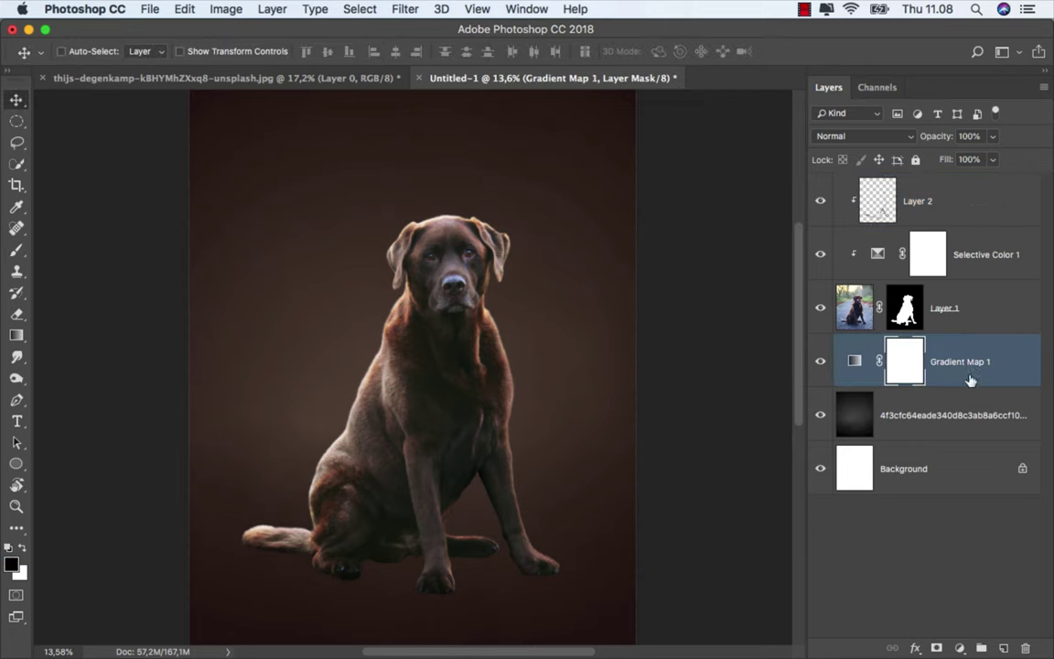
click(1002, 648)
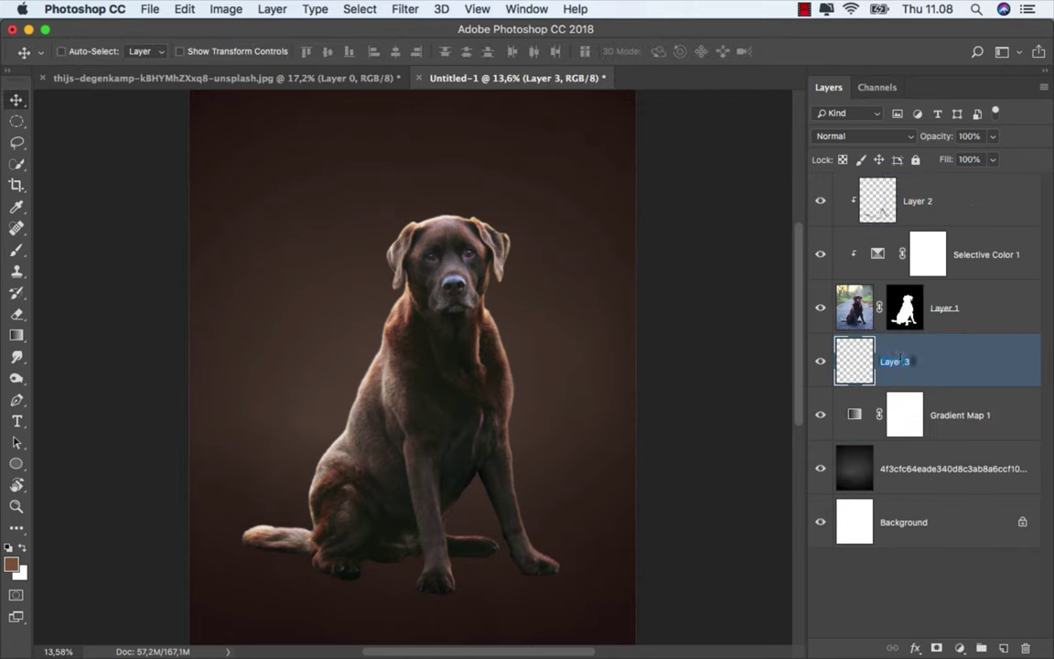
text(shadow)
key(Return)
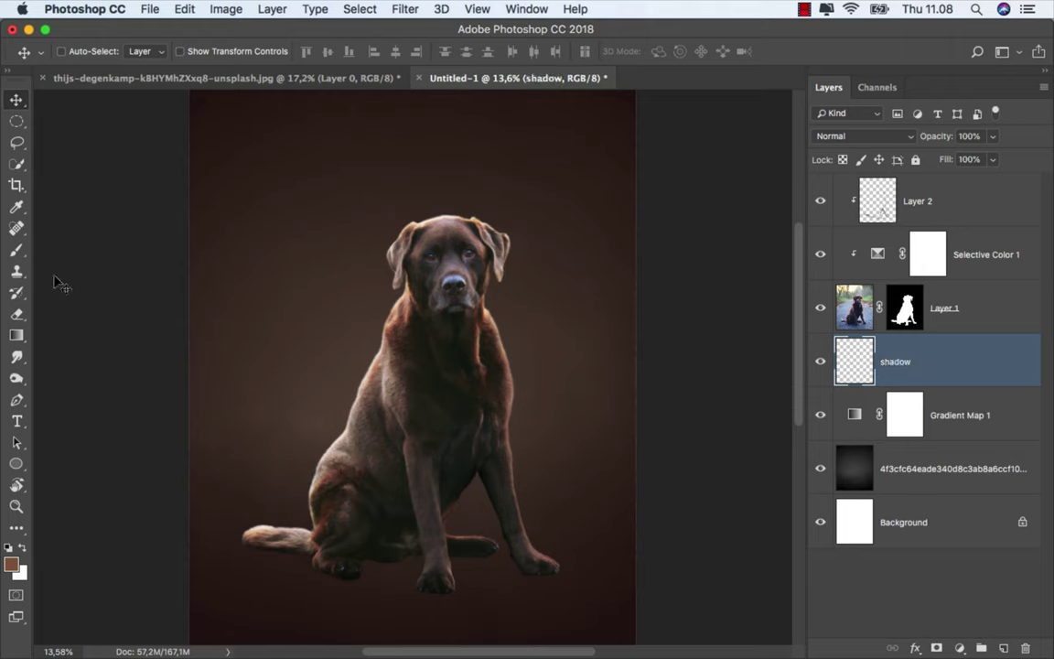
- Choose the Brush tool with a flattened soft tip at about 407 px
click(17, 249)
click(41, 228)
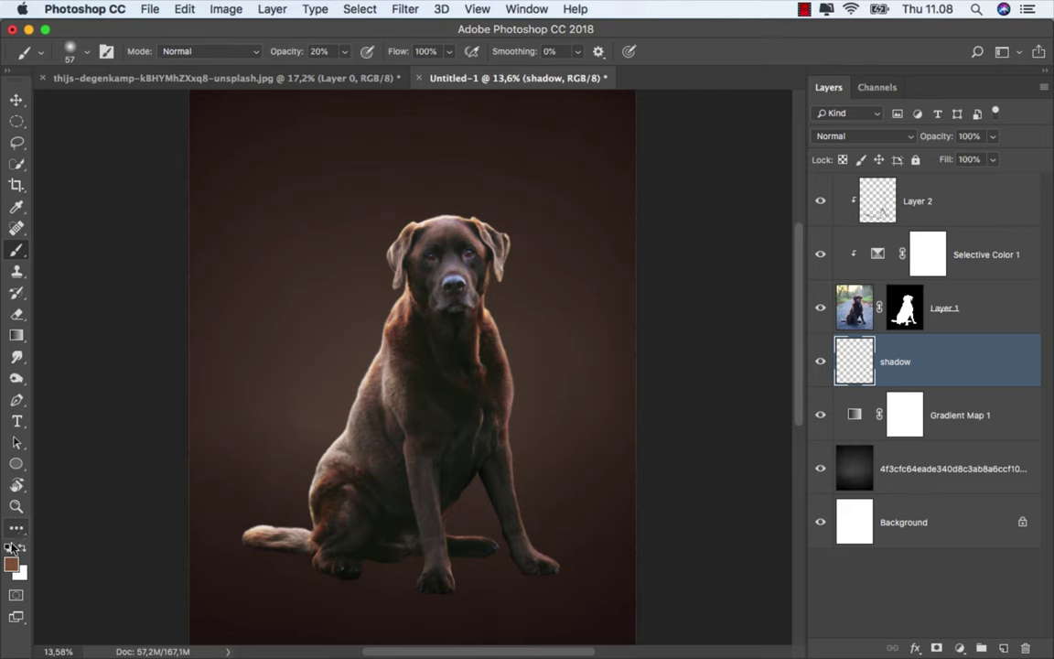
right_click(284, 400)
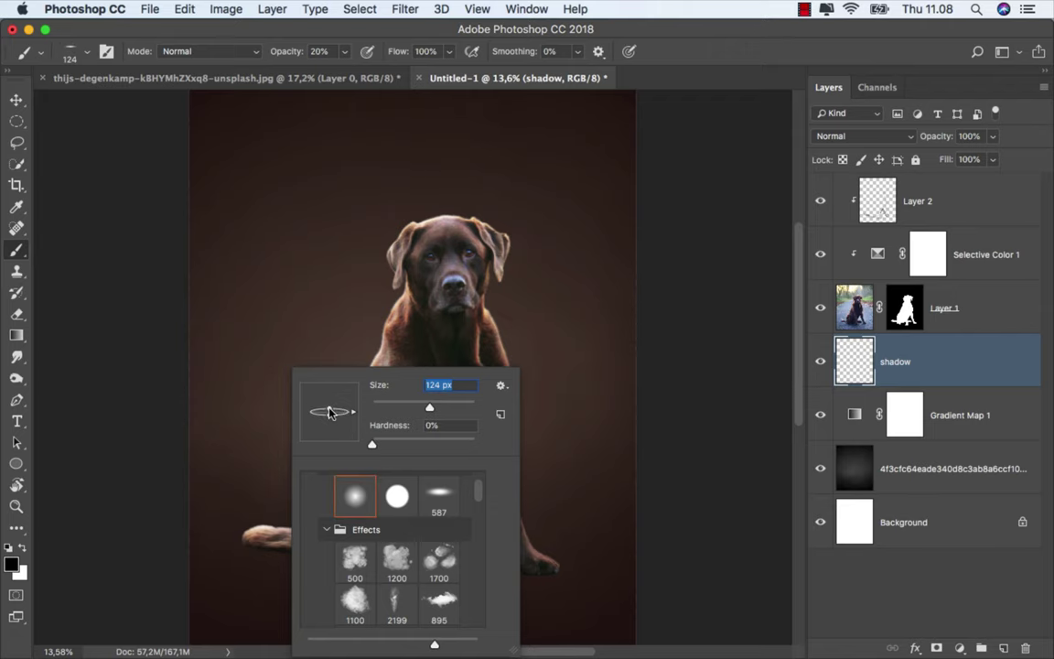
key(Return)
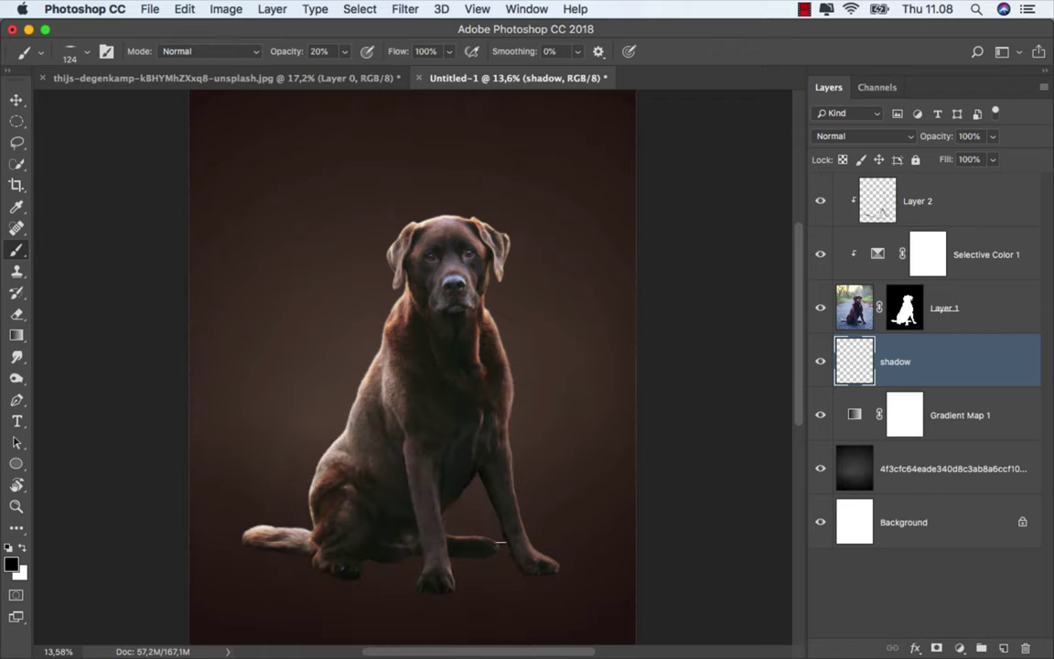
scroll(495, 576, up, 3)
mouse_move(589, 506)
mouse_down()
mouse_move(622, 510)
mouse_move(588, 489)
mouse_up()
scroll(622, 511, up, 3)
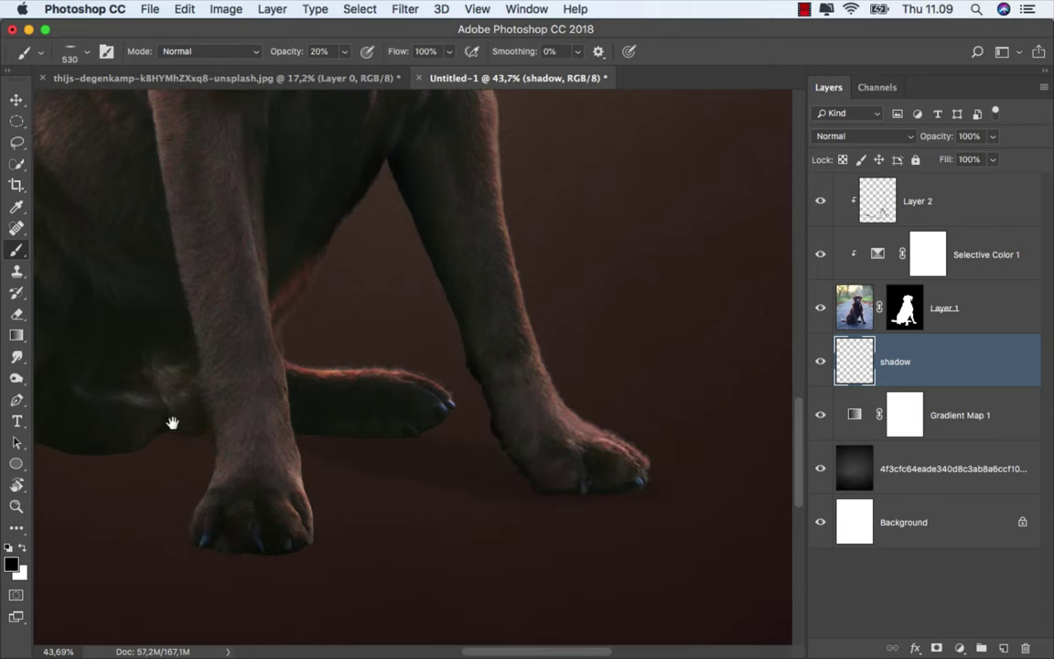
- Paint a soft floor shadow beneath the paws with a 549 px brush
drag(172, 423, 412, 419)
scroll(478, 482, down, 2)
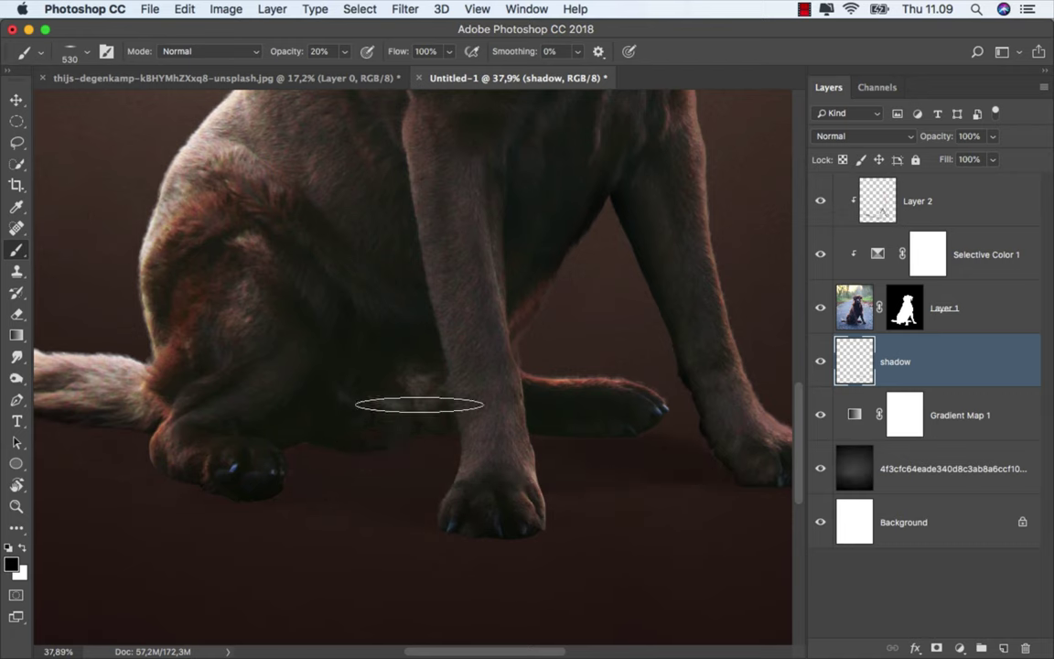
right_click(576, 448)
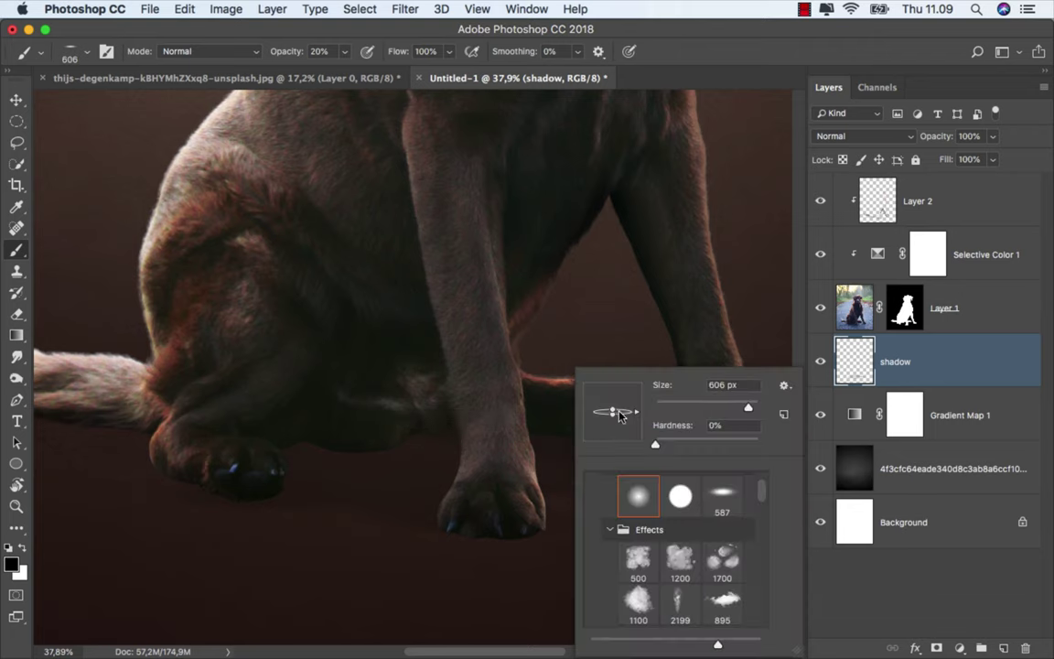
drag(470, 423, 419, 423)
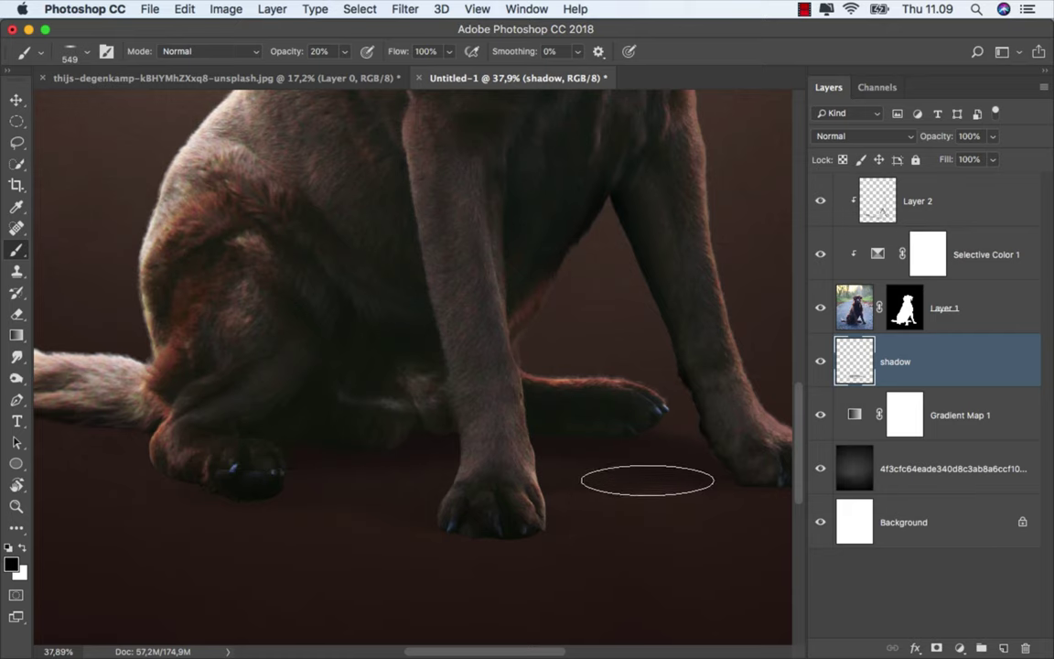
scroll(371, 431, down, 1)
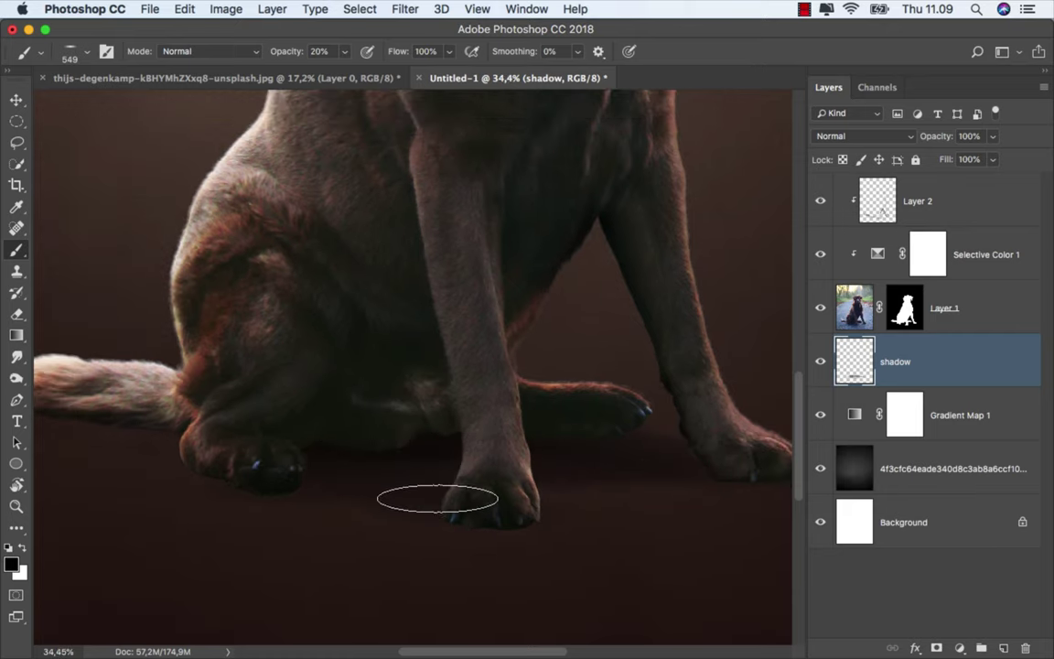
drag(285, 465, 414, 479)
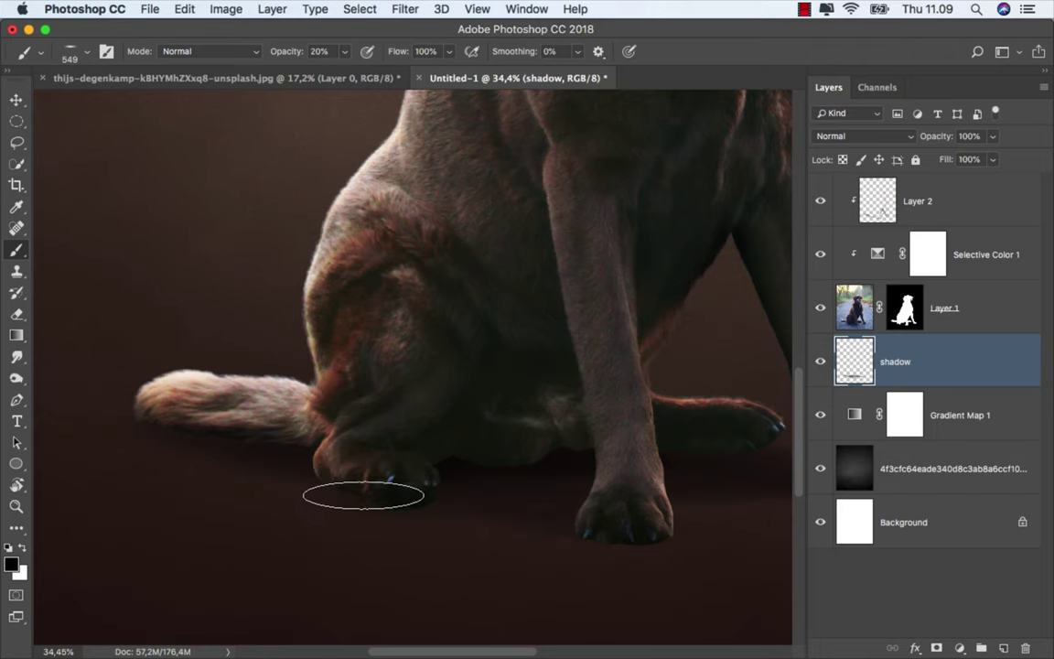
drag(375, 462, 329, 441)
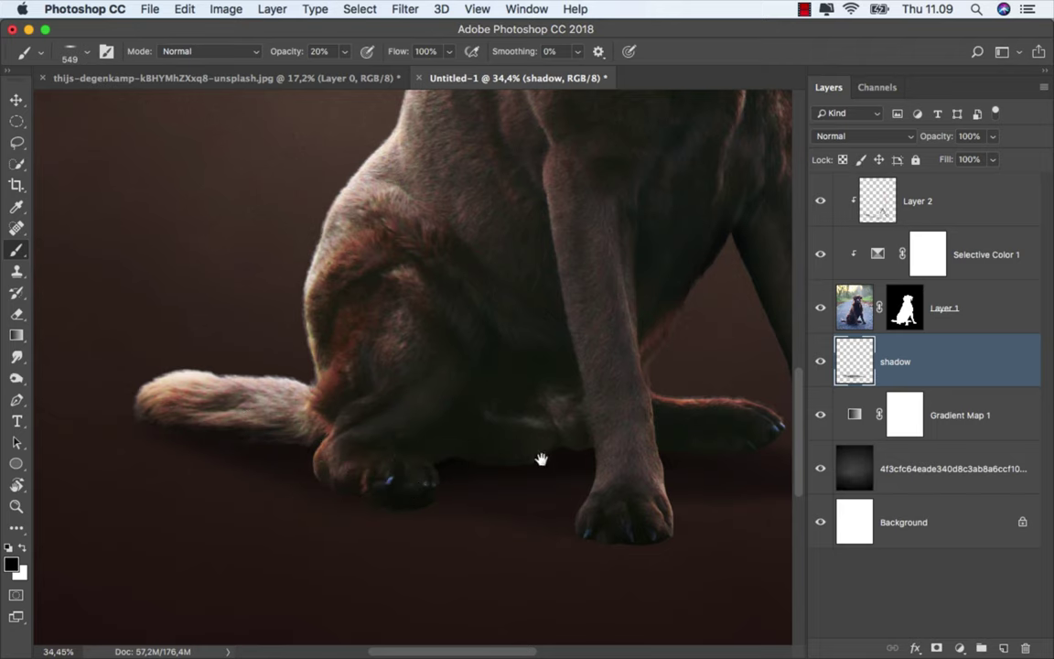
drag(486, 413, 279, 395)
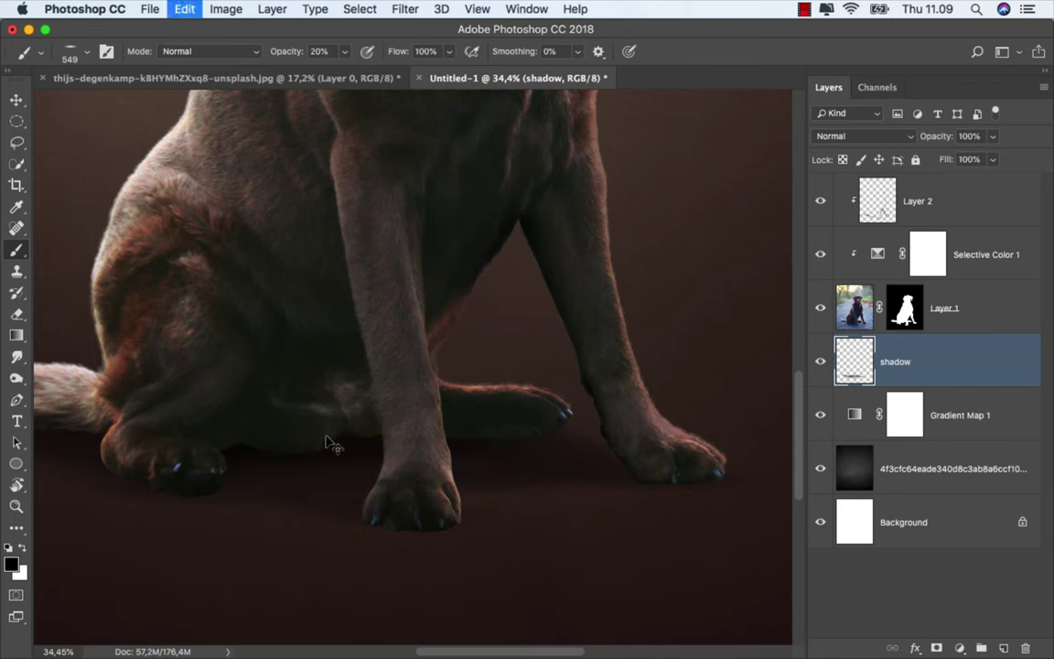
scroll(435, 435, down, 3)
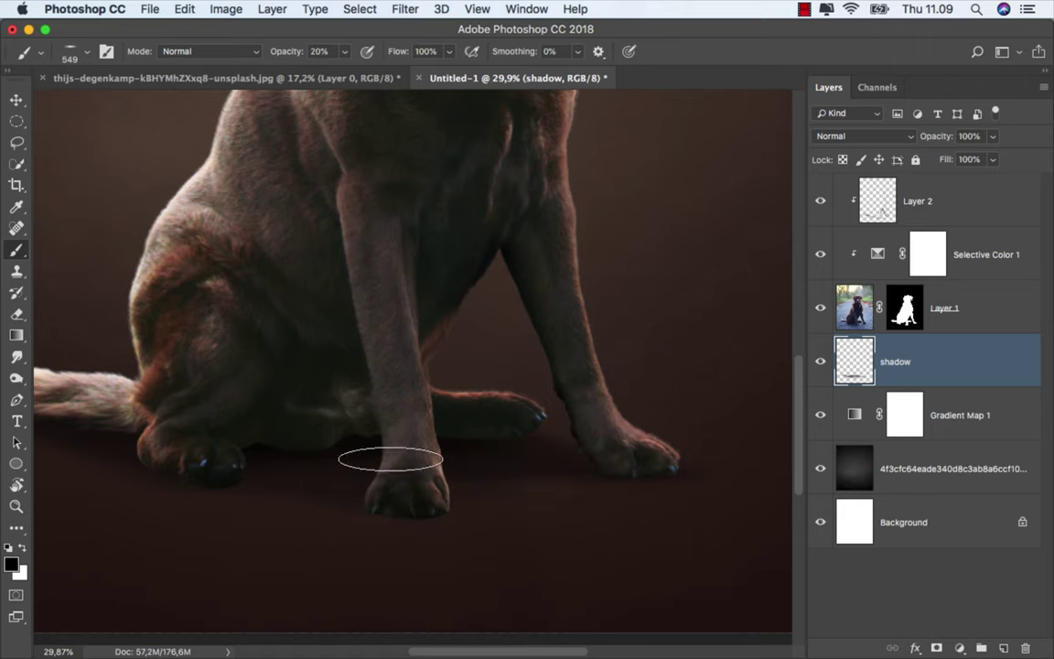
scroll(426, 435, down, 2)
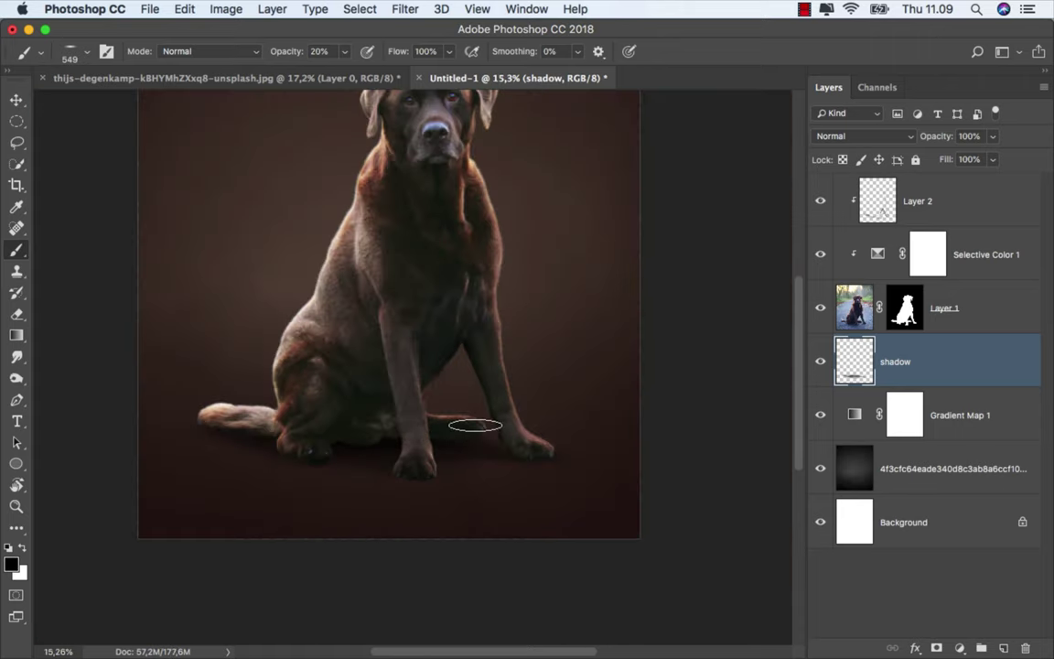
scroll(471, 425, down, 3)
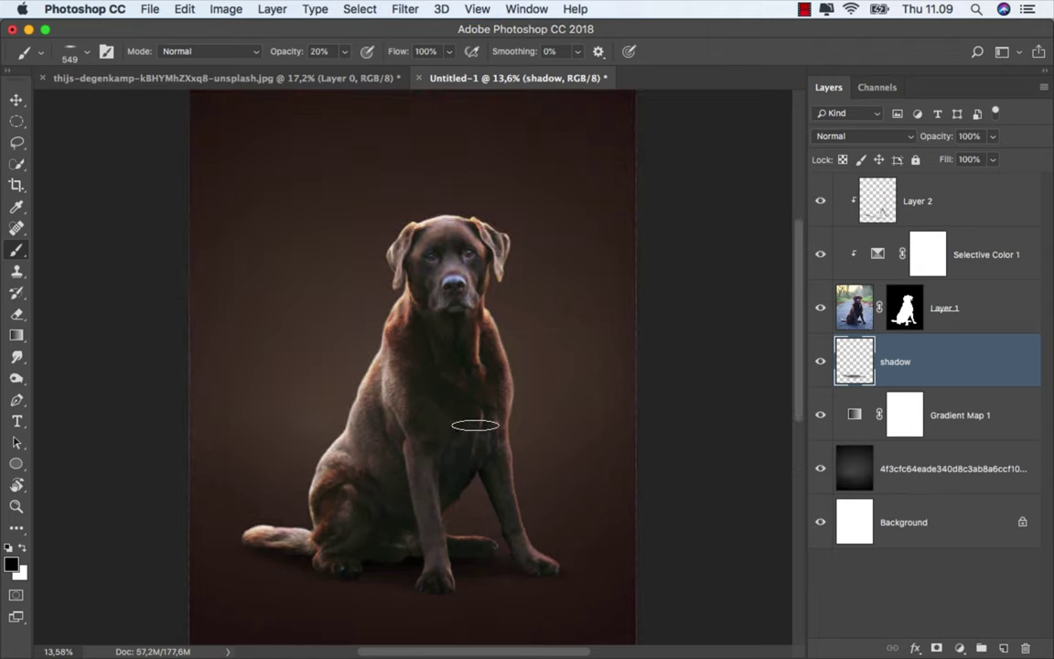
- Set Selective Color 1's Blacks to Black +2, then select Layer 2
click(820, 361)
click(820, 361)
click(821, 255)
double_click(881, 254)
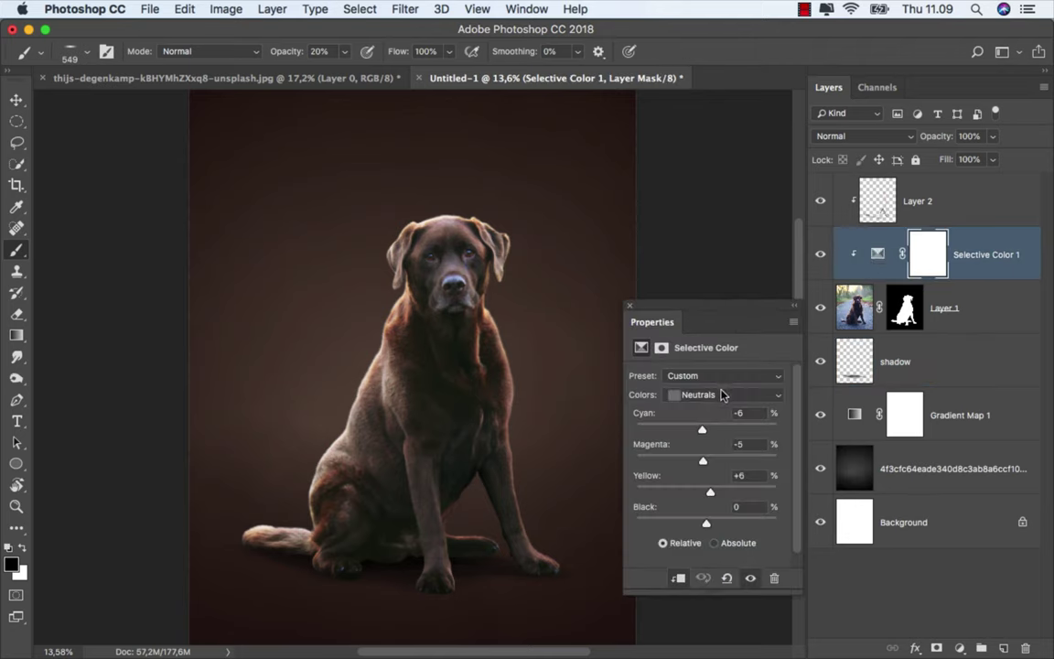
click(723, 394)
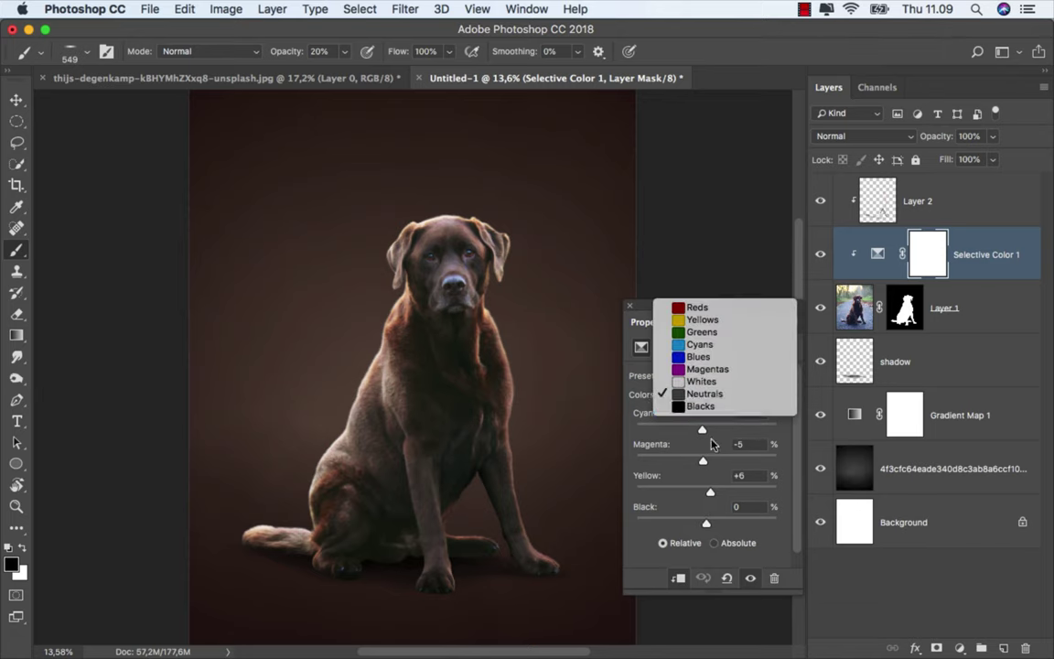
click(709, 405)
drag(710, 524, 707, 524)
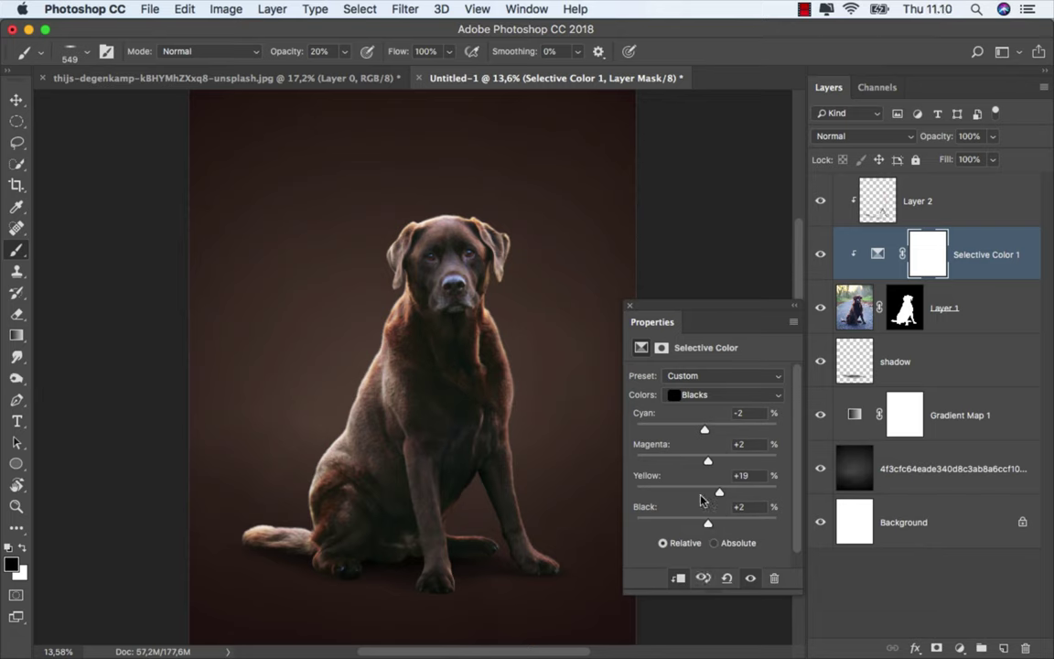
click(629, 307)
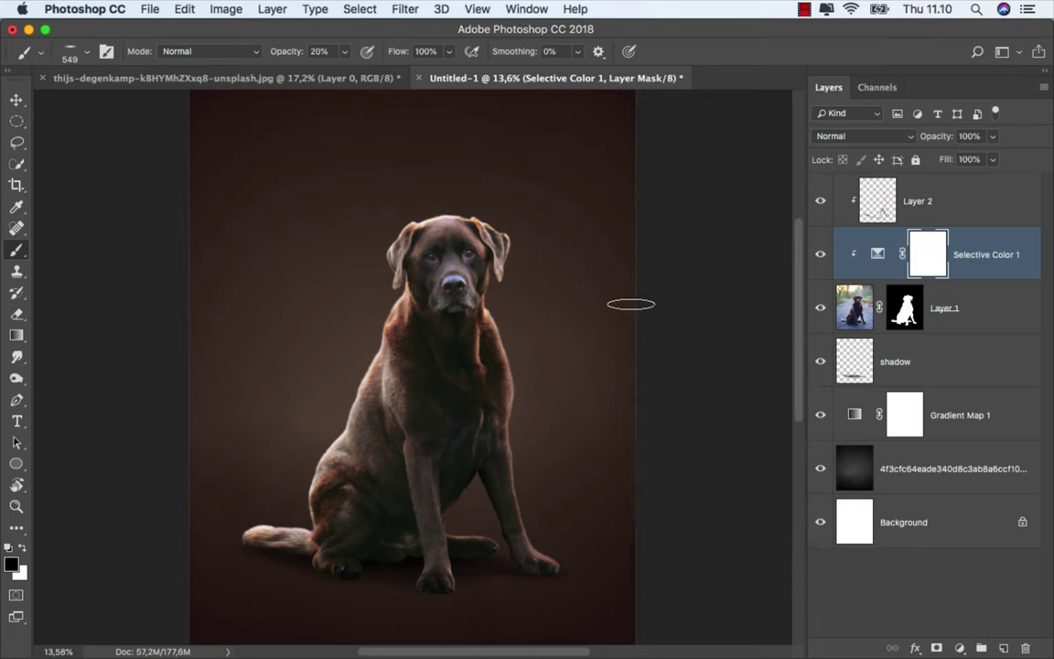
click(940, 211)
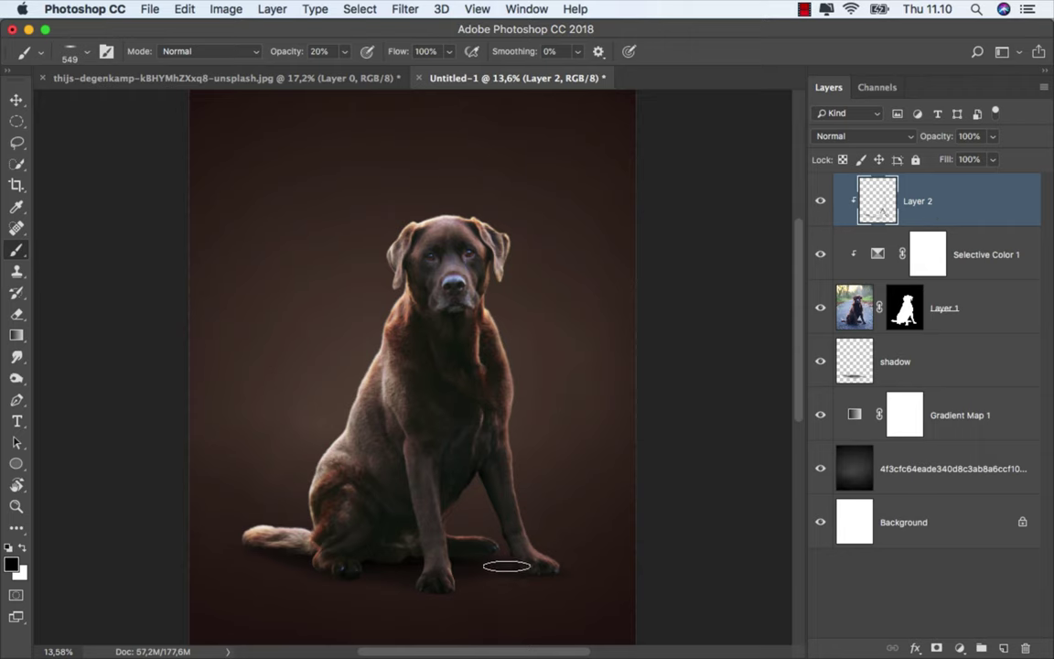
- Resize the soft brush through its tip settings, ending at about 253 px
scroll(385, 572, up, 5)
right_click(421, 492)
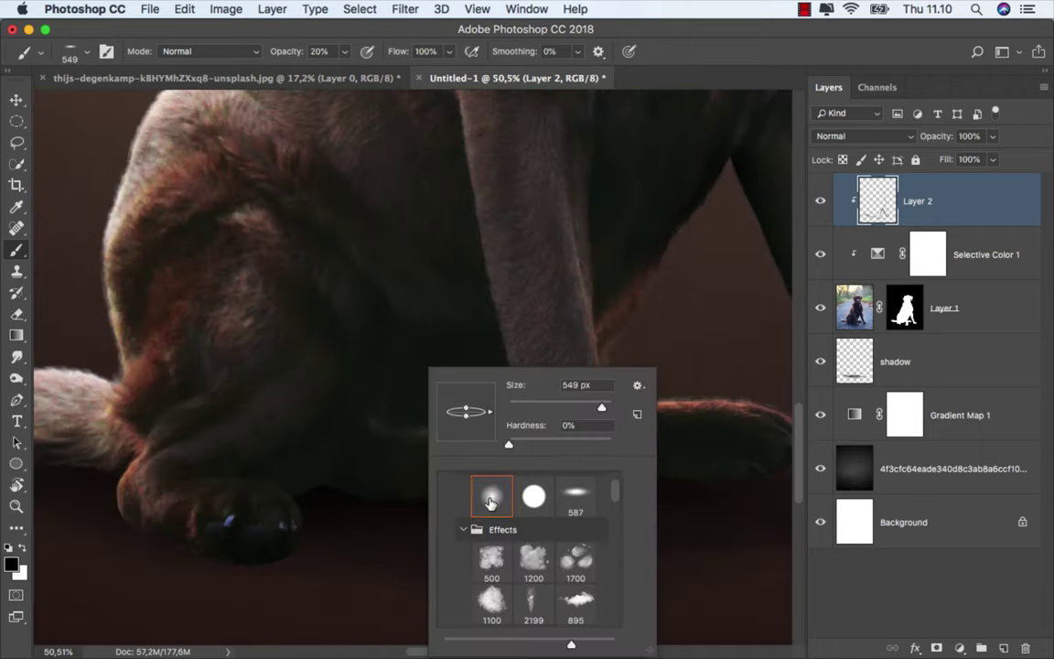
drag(564, 406, 535, 405)
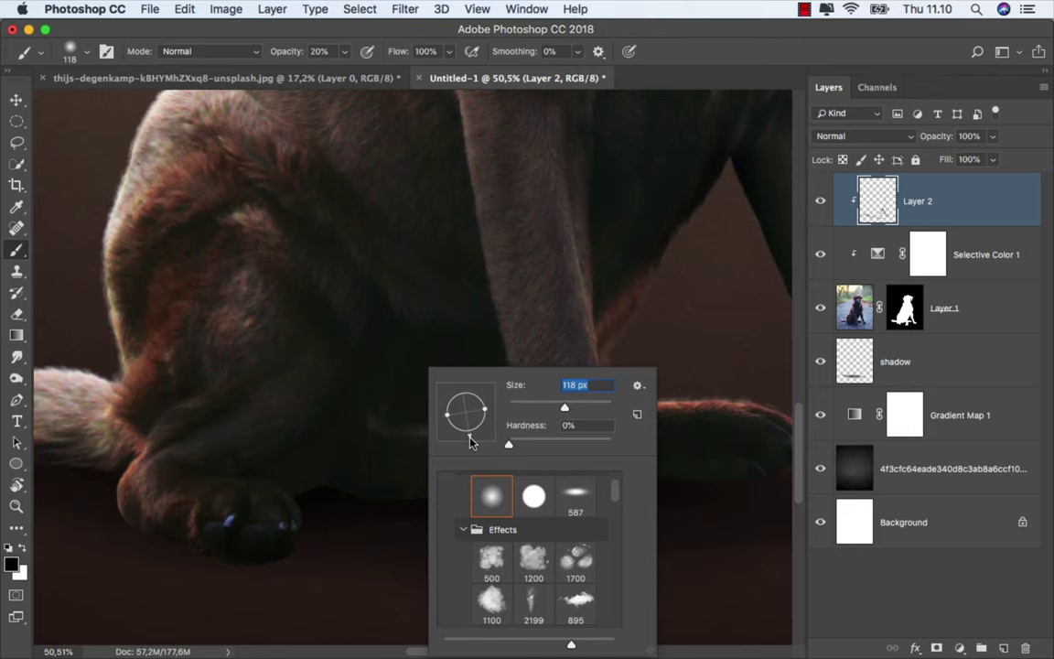
key(Return)
scroll(443, 509, up, 1)
scroll(443, 509, up, 1)
mouse_move(445, 508)
mouse_down()
mouse_move(470, 499)
mouse_move(439, 488)
mouse_up()
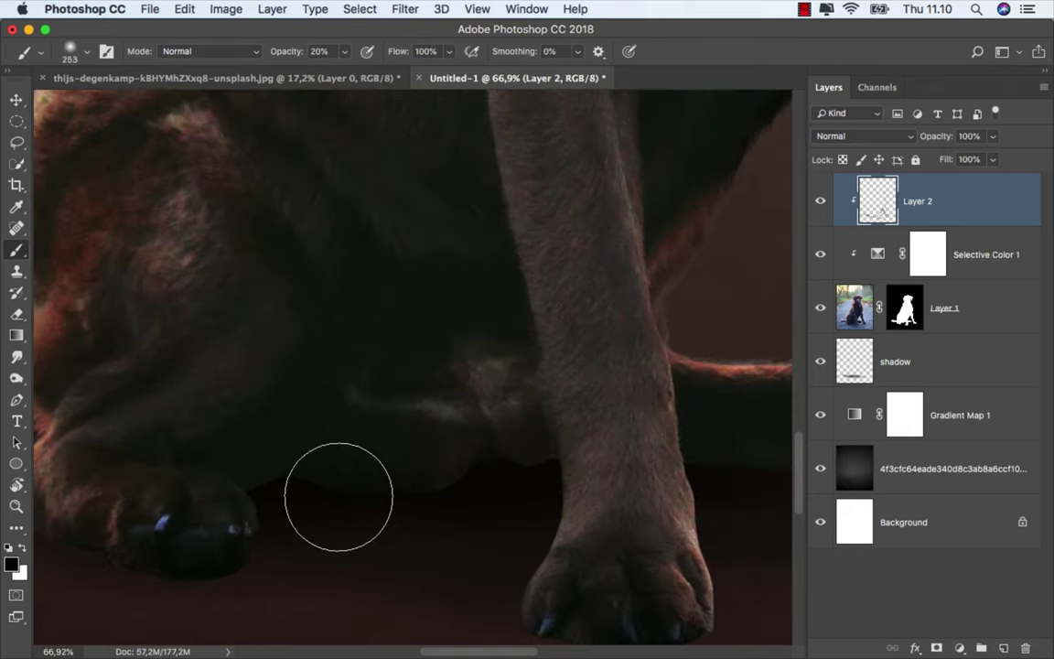
- Inspect both front paws, set the brush to 158 px, and select the shadow layer
drag(522, 470, 358, 367)
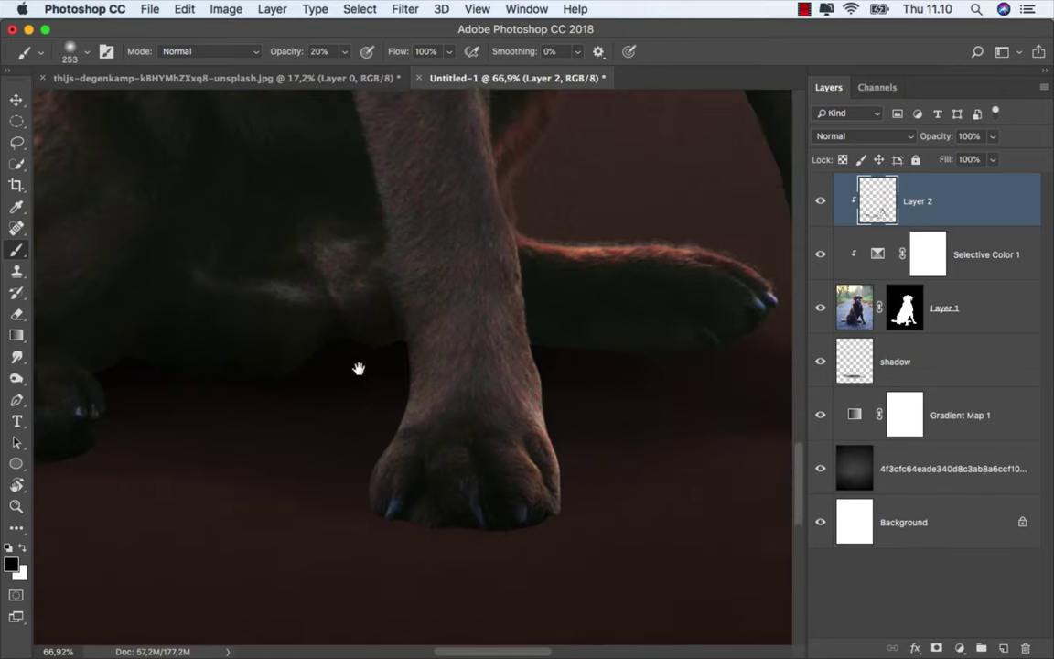
drag(466, 531, 219, 595)
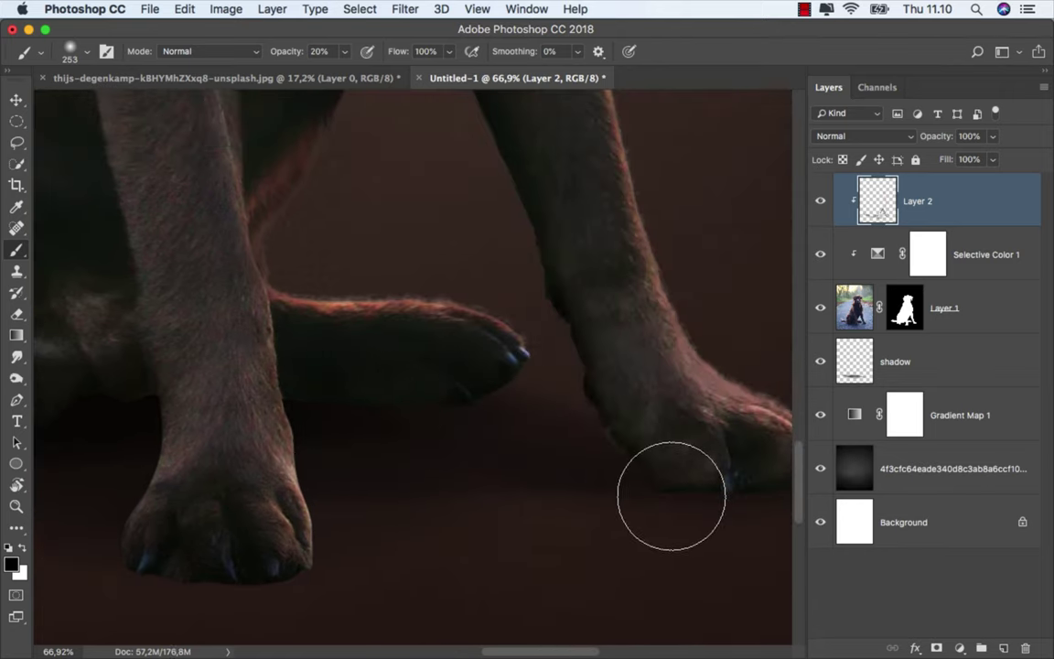
scroll(649, 494, down, 3)
scroll(580, 491, up, 4)
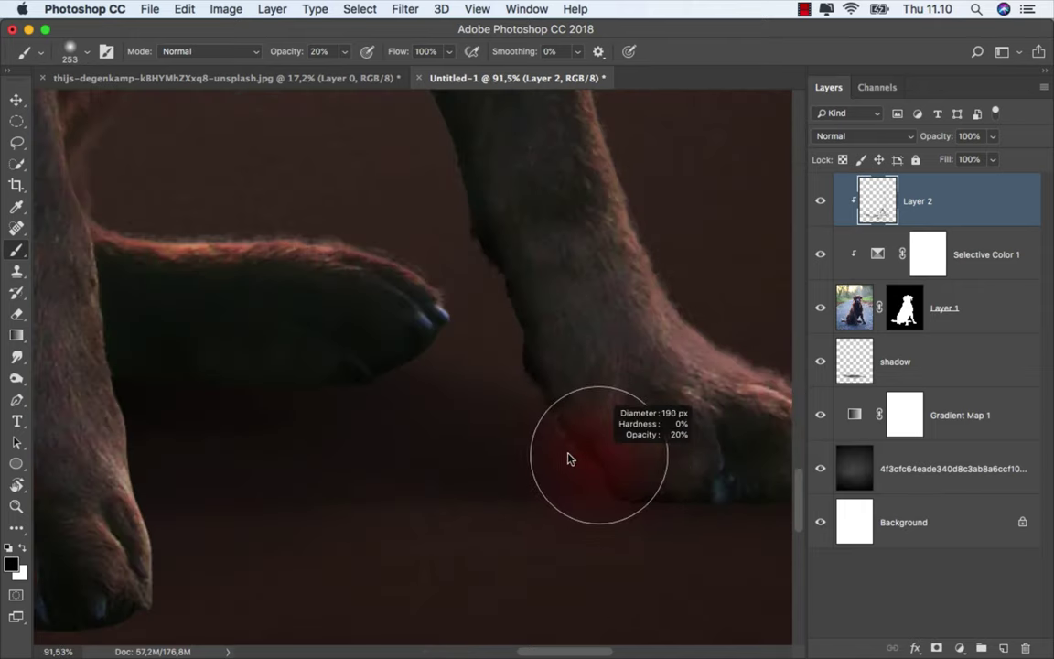
drag(567, 454, 546, 457)
scroll(546, 457, down, 3)
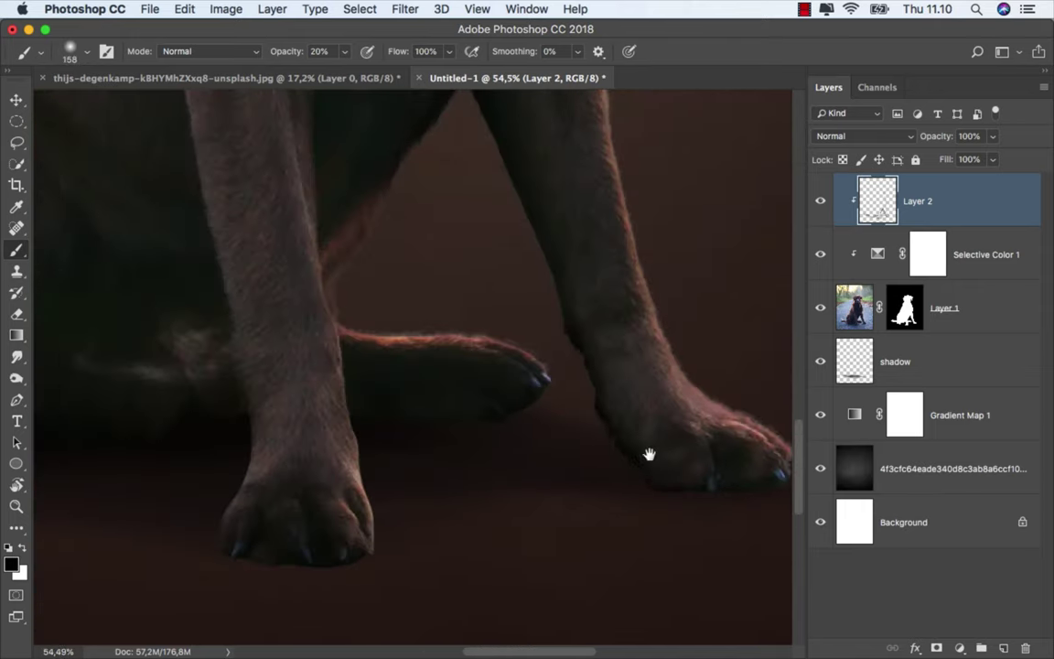
scroll(647, 452, right, 3)
scroll(366, 432, down, 3)
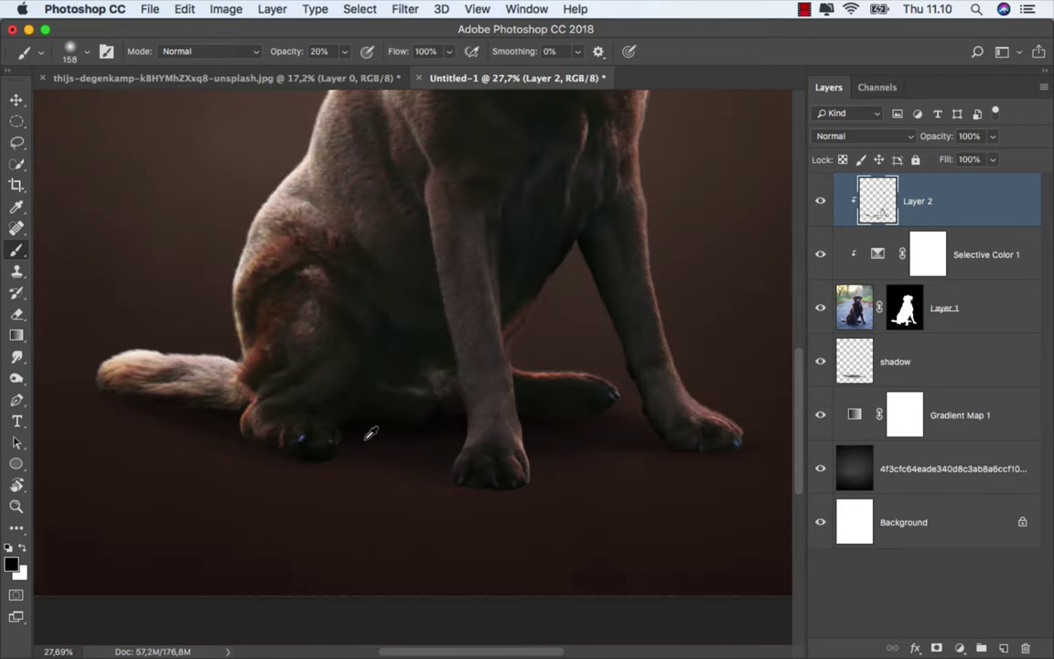
scroll(364, 439, down, 3)
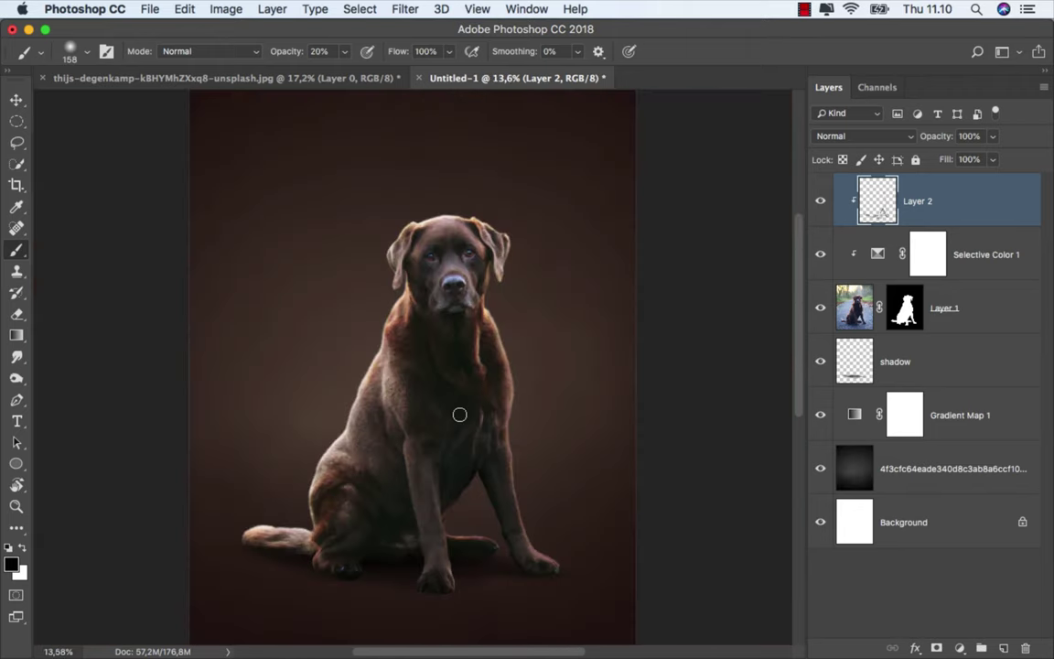
click(915, 365)
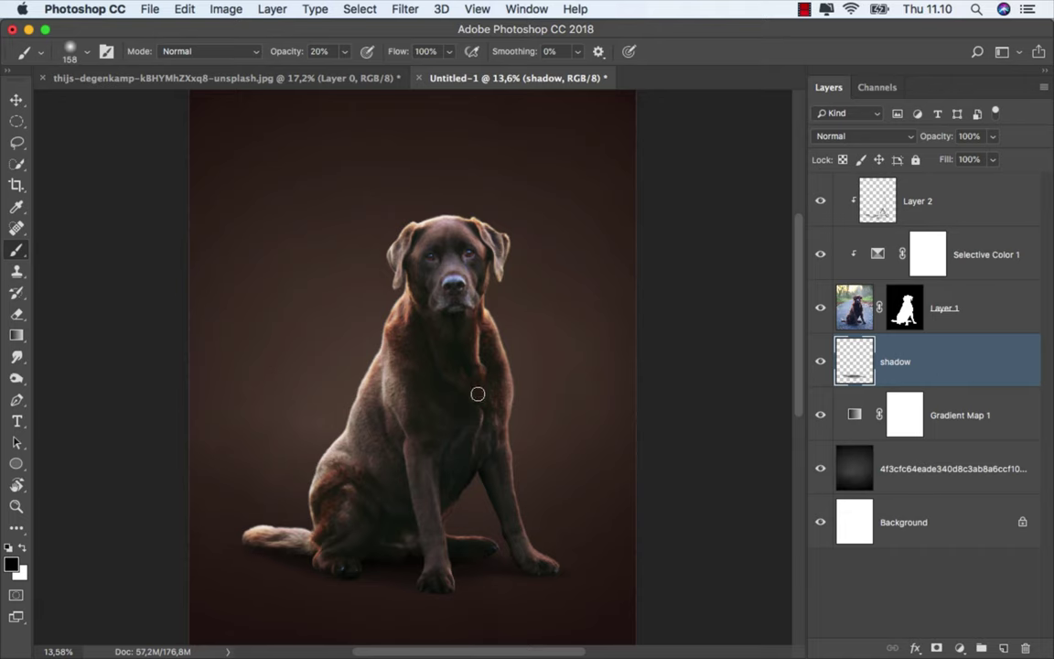
- Flatten the brush tip into a horizontal ellipse at 11% opacity, about 546 px
right_click(426, 393)
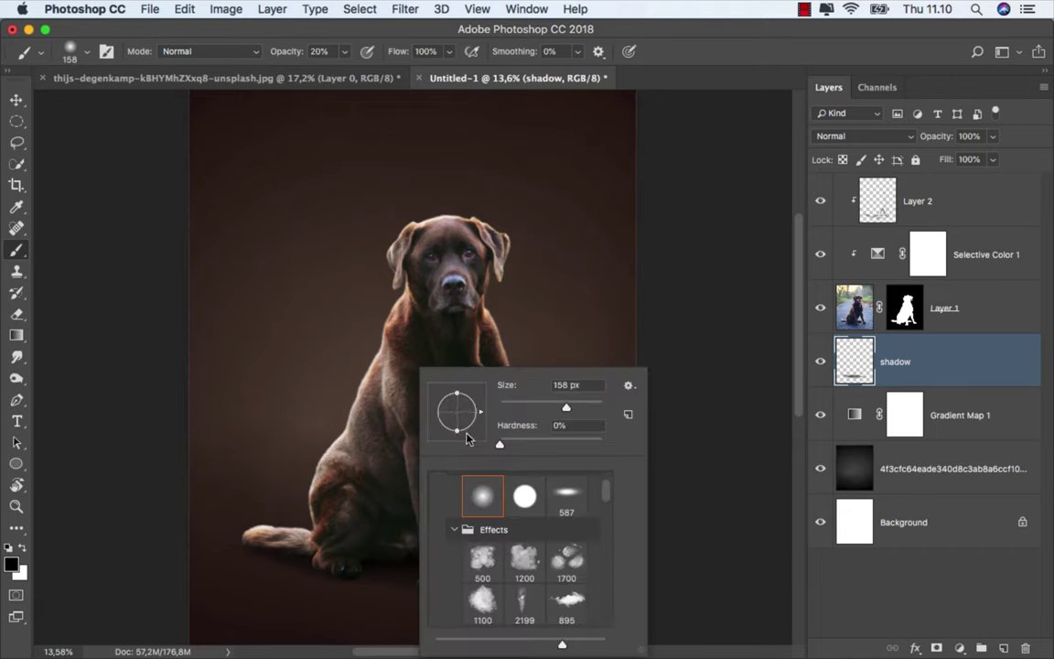
drag(457, 396, 458, 411)
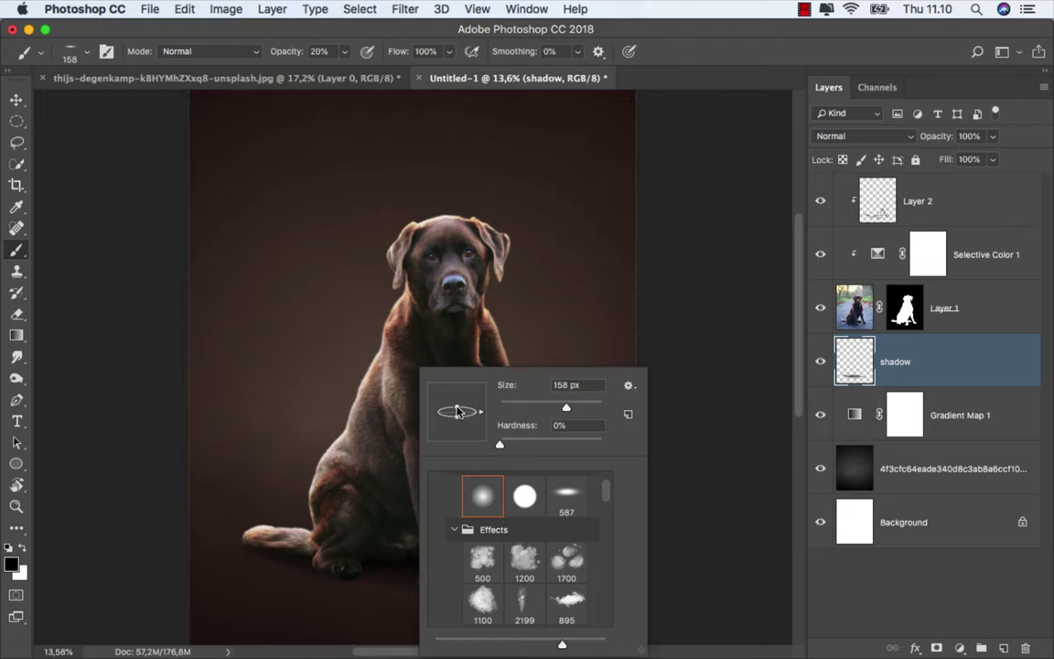
click(344, 52)
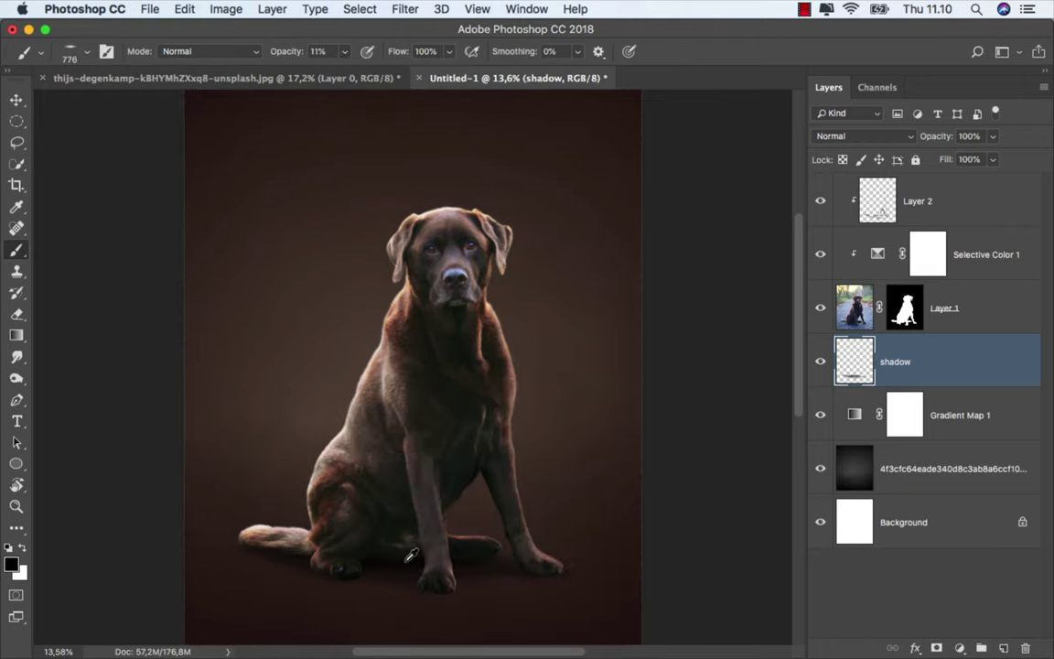
scroll(449, 549, up, 5)
scroll(460, 508, up, 3)
mouse_move(423, 502)
mouse_down()
mouse_move(418, 518)
mouse_move(499, 508)
mouse_up()
- Deepen the contact shadows under the tail and back paw, then switch to the Move tool
scroll(458, 526, right, 5)
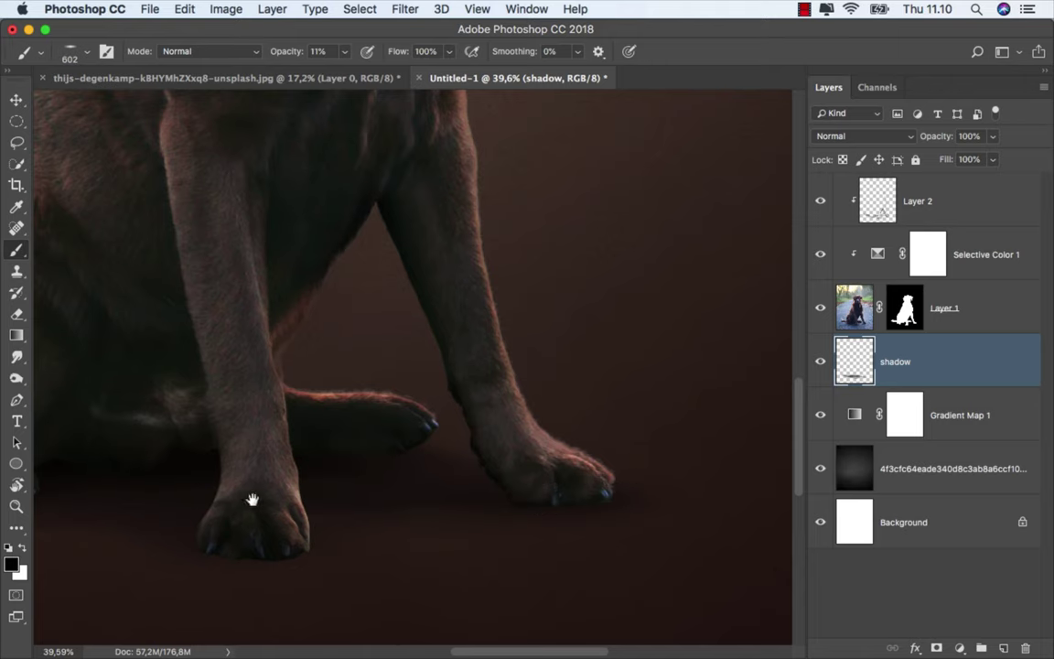
scroll(252, 498, left, 8)
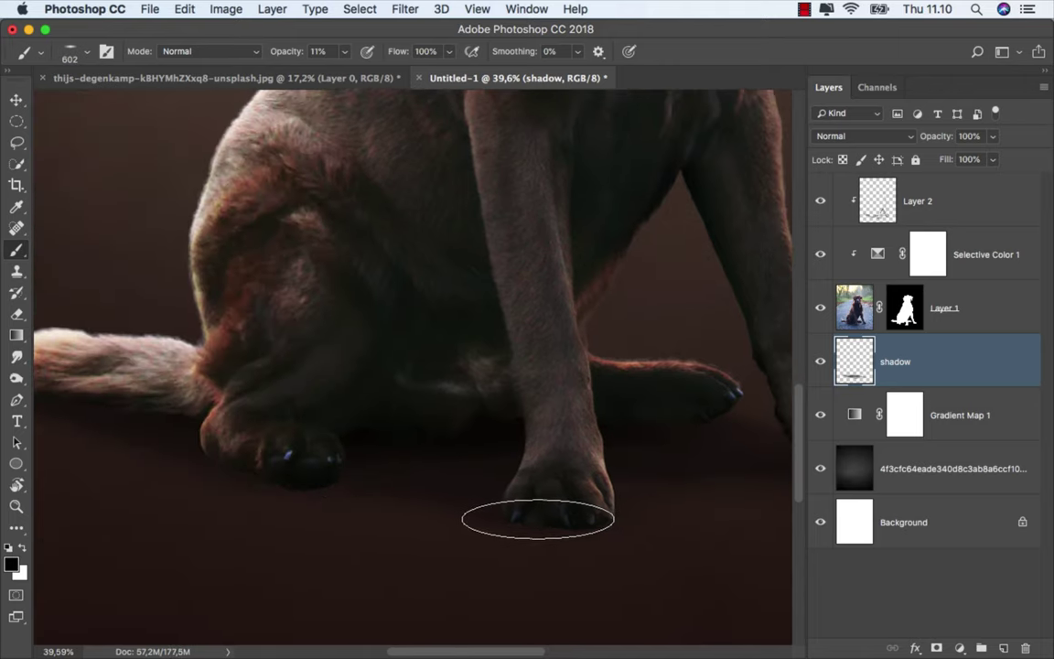
drag(294, 477, 590, 533)
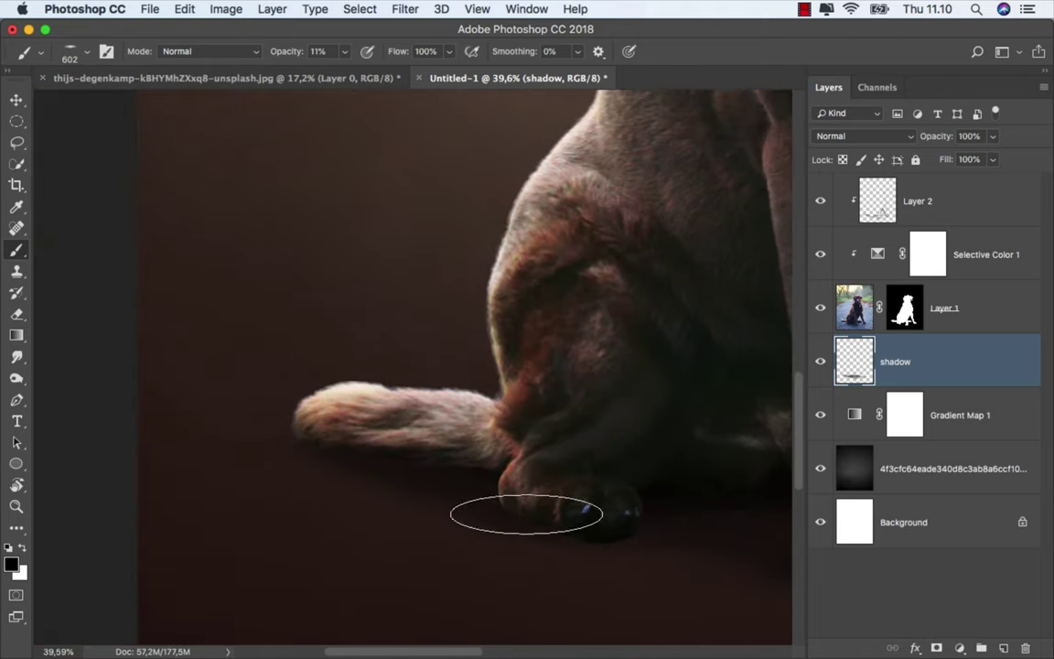
scroll(317, 458, right, 5)
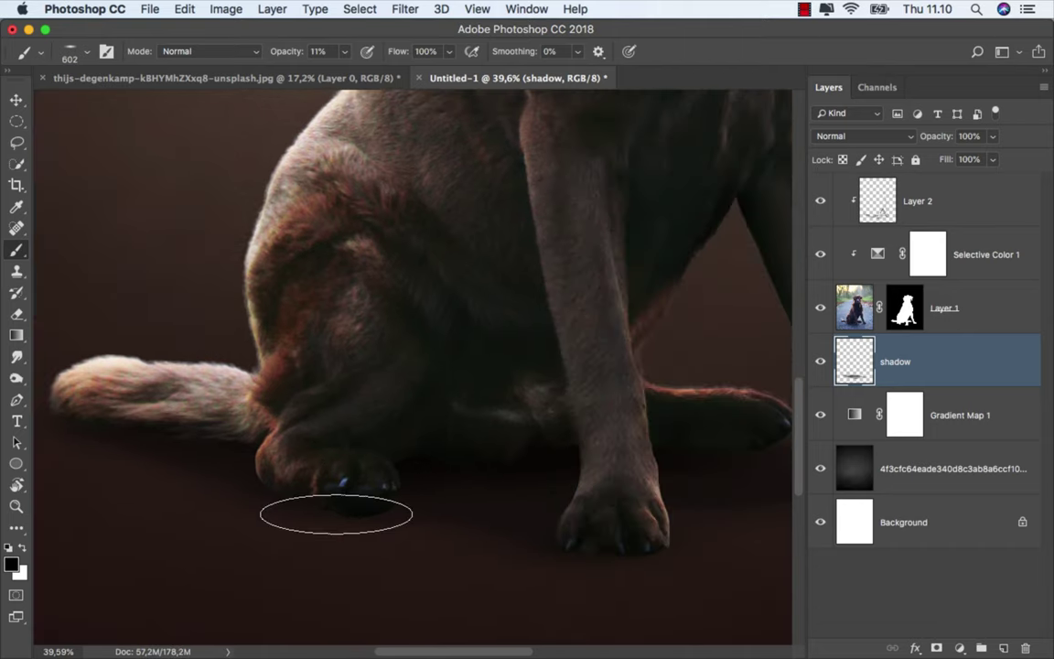
scroll(446, 494, down, 2)
scroll(446, 494, down, 2)
scroll(606, 494, down, 2)
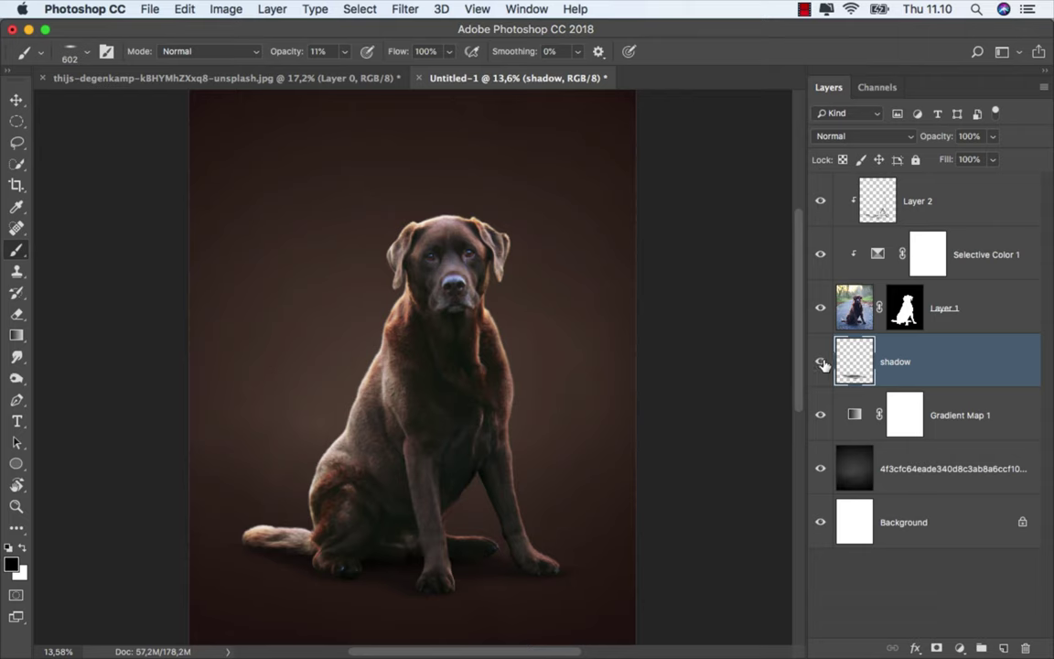
key(v)
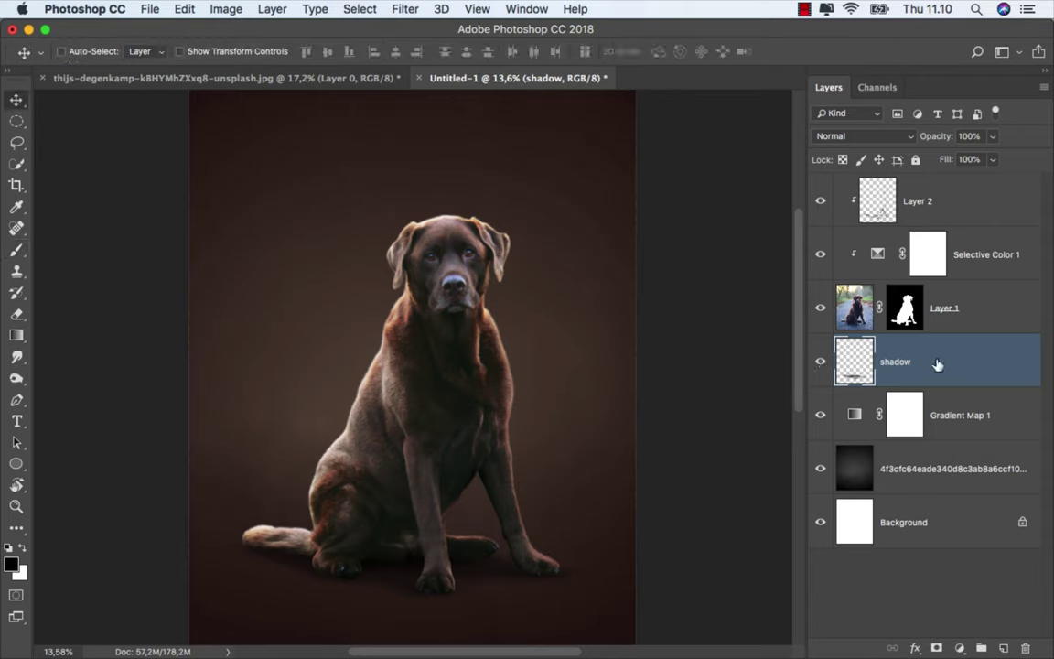
- Add a Gradient Map 2 adjustment clipped to Layer 2, the dog
click(950, 205)
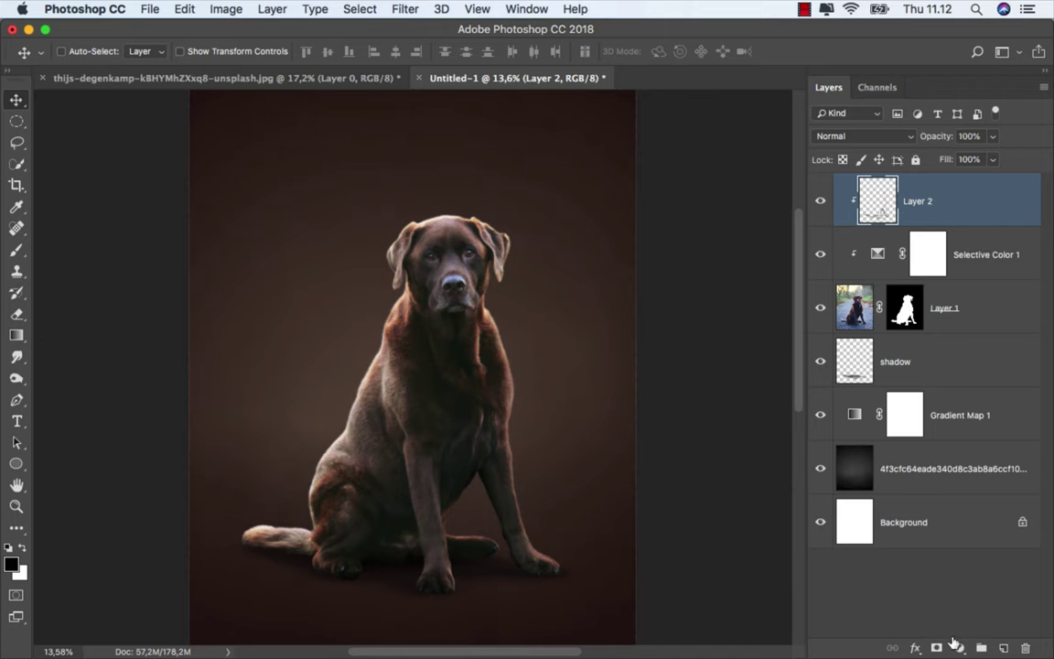
click(956, 646)
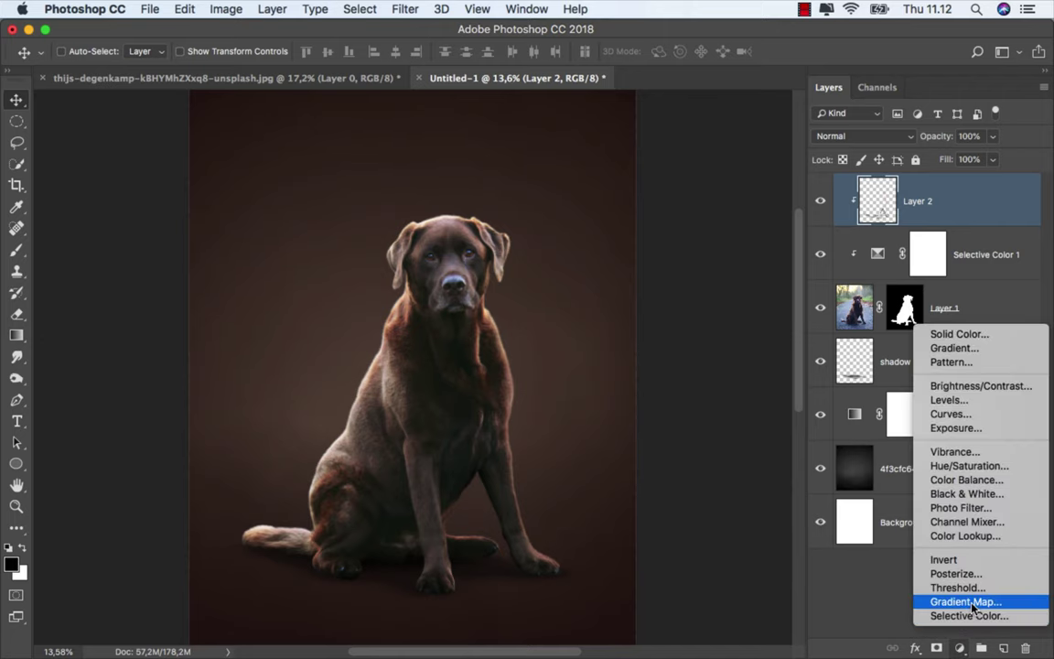
click(965, 601)
click(678, 577)
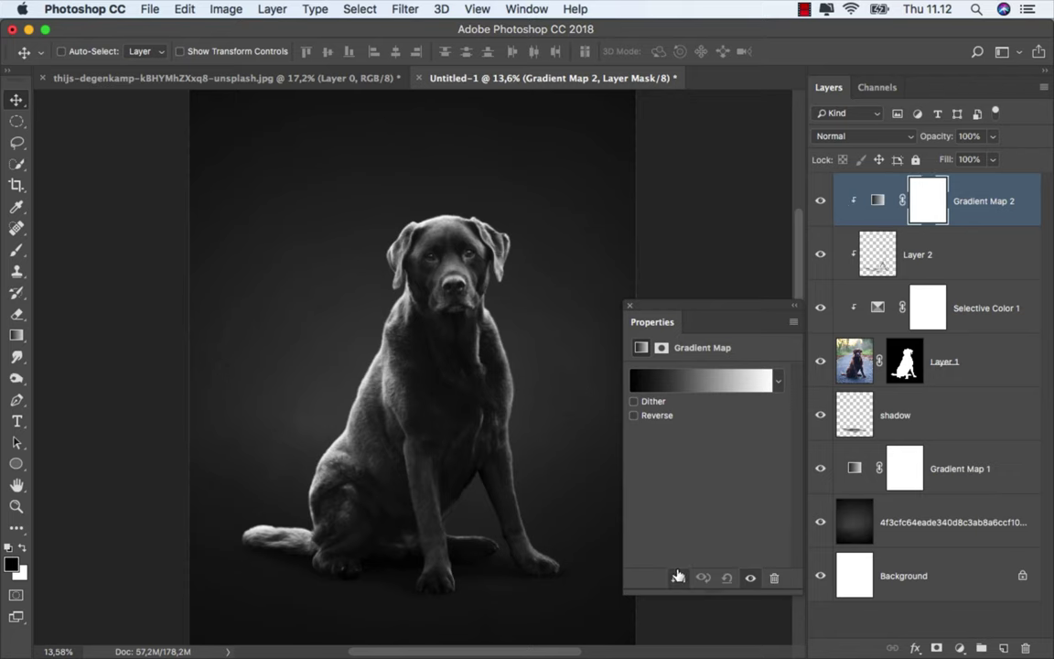
click(777, 383)
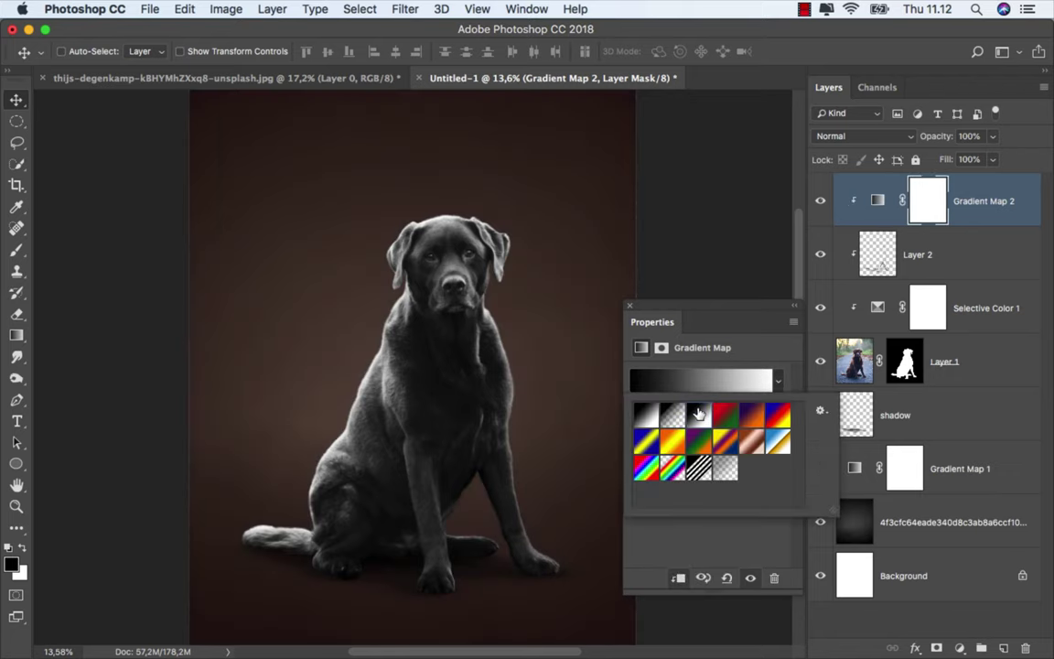
- Set Gradient Map 2's blend mode to Soft Light
click(630, 307)
click(630, 307)
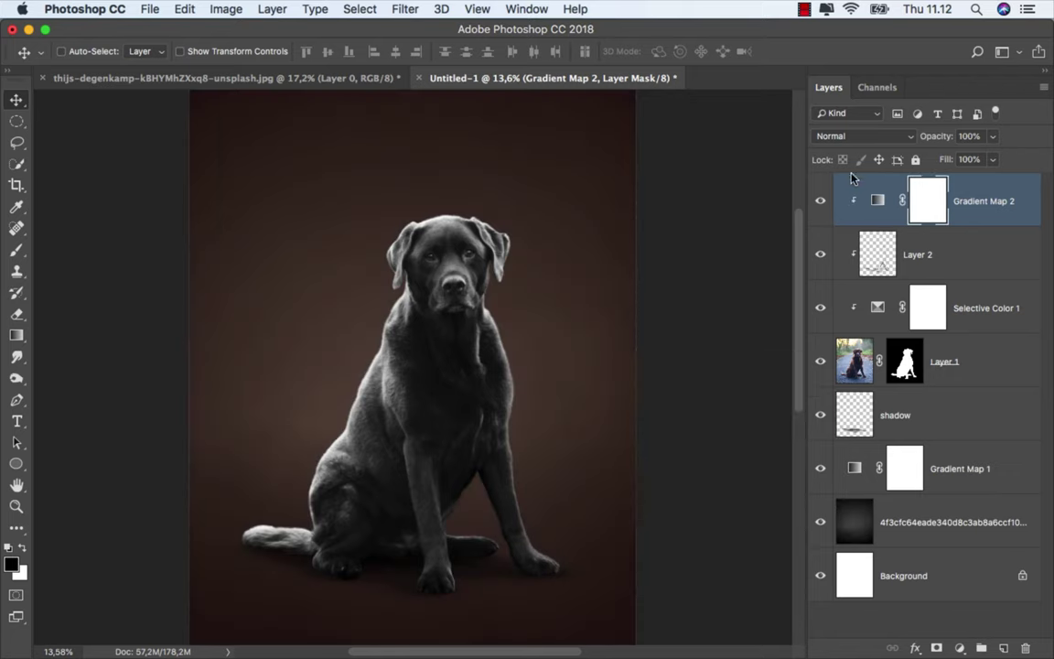
click(848, 135)
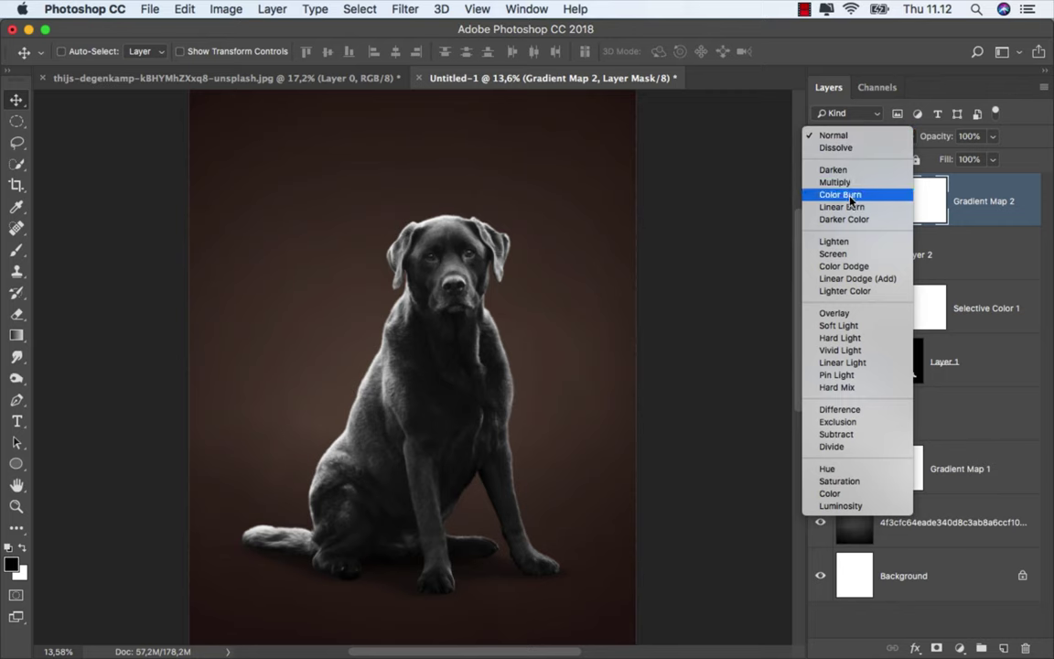
click(865, 327)
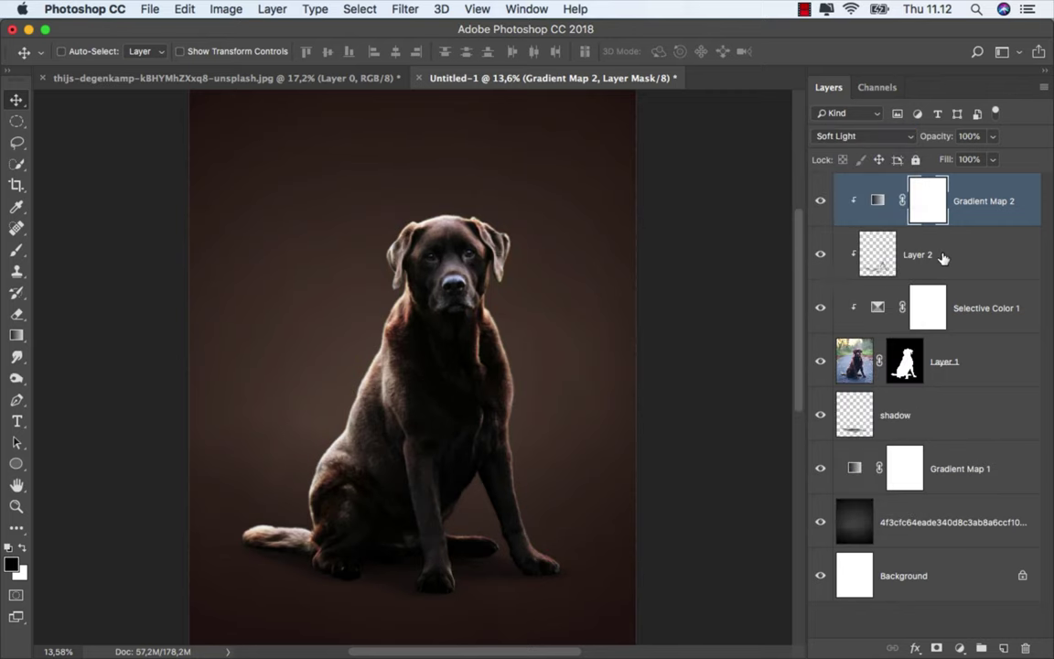
- Fade Gradient Map 2 over dark tones via Blend If at 0/113, then compare it hidden
right_click(975, 219)
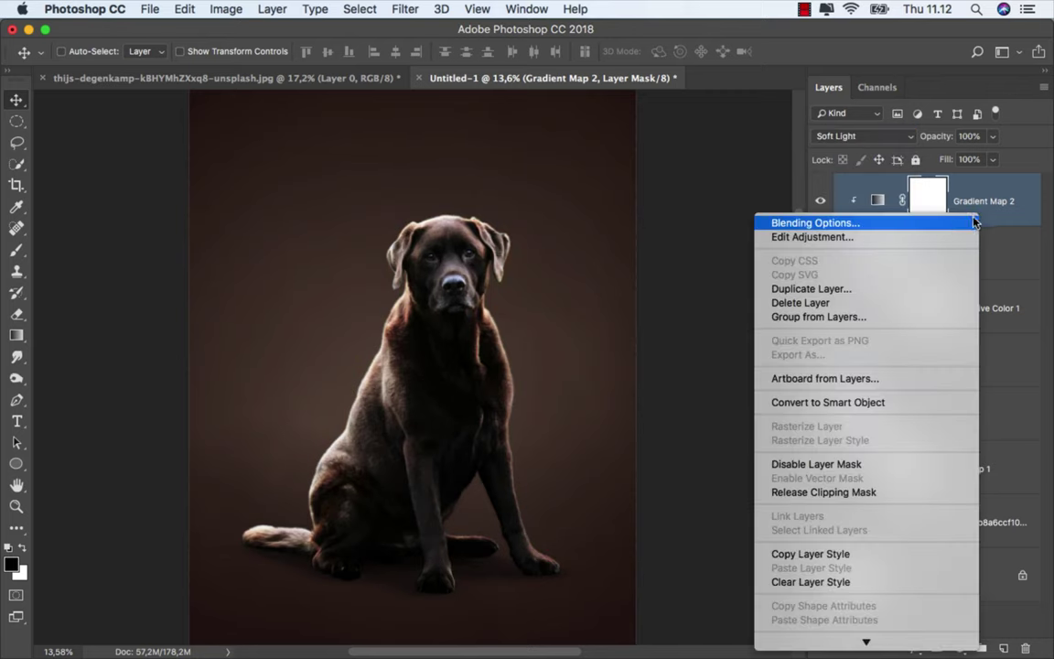
click(884, 229)
drag(550, 133, 707, 181)
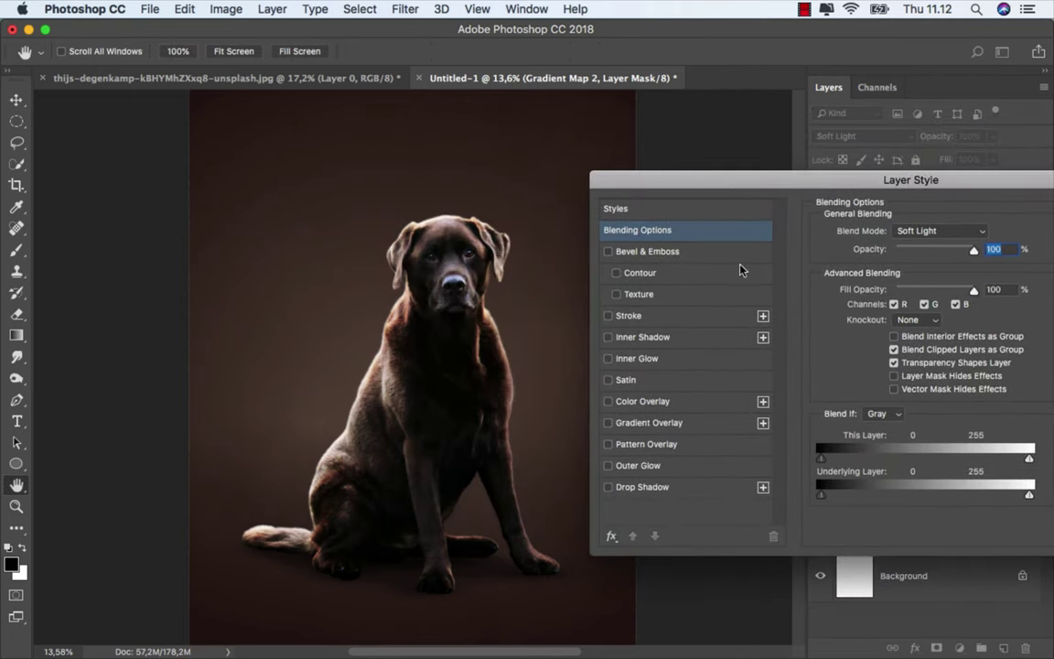
alt+drag(1029, 459, 990, 462)
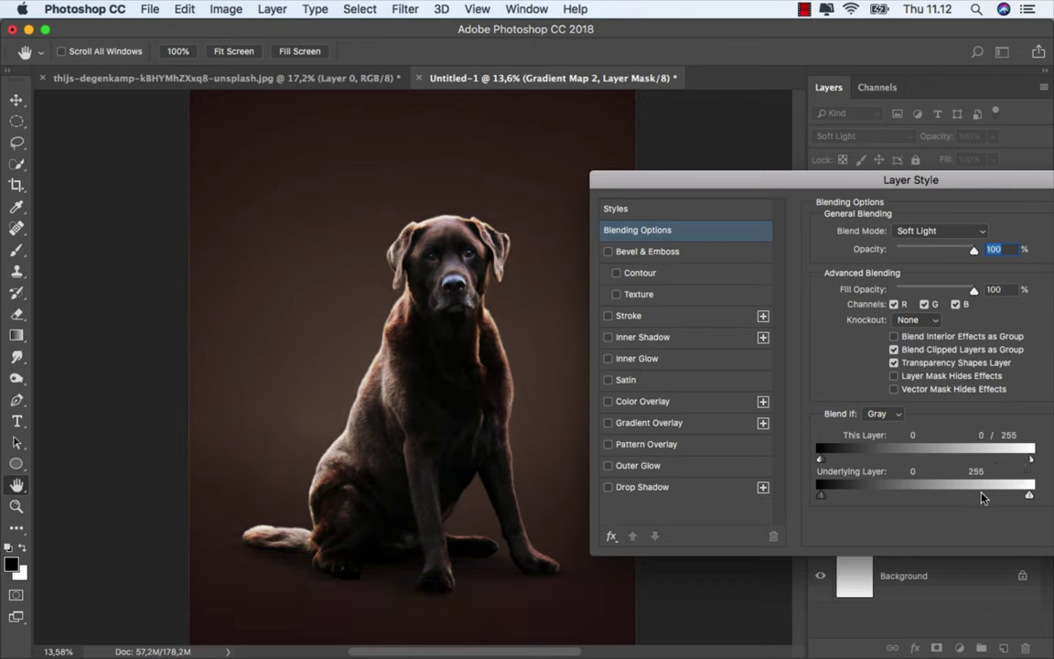
alt+drag(1029, 497, 792, 495)
alt+drag(822, 496, 915, 498)
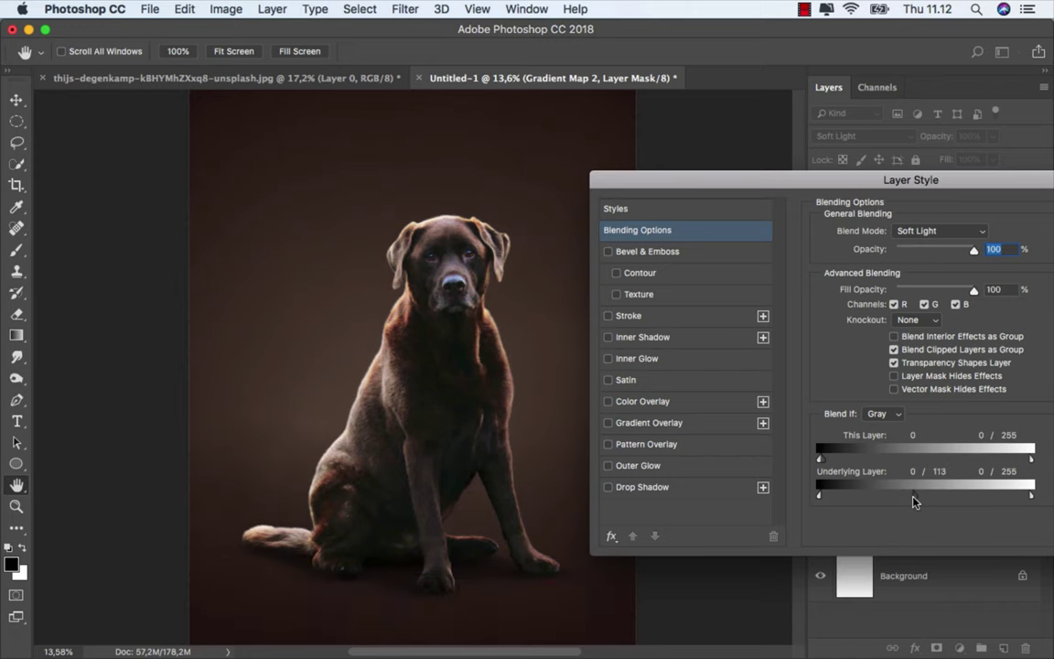
drag(903, 185, 718, 192)
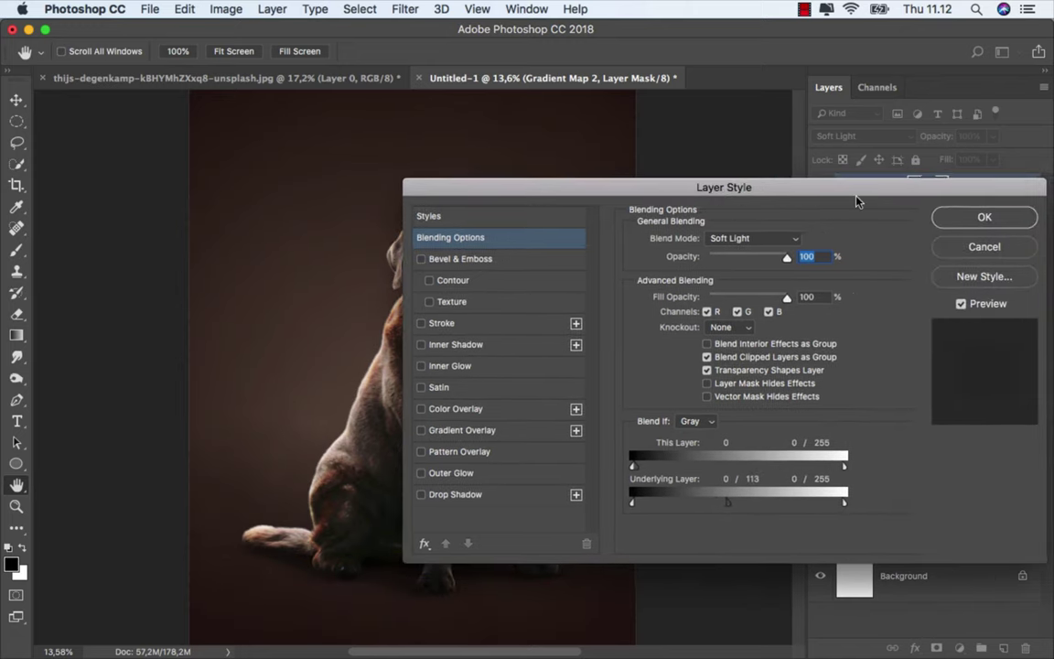
click(984, 218)
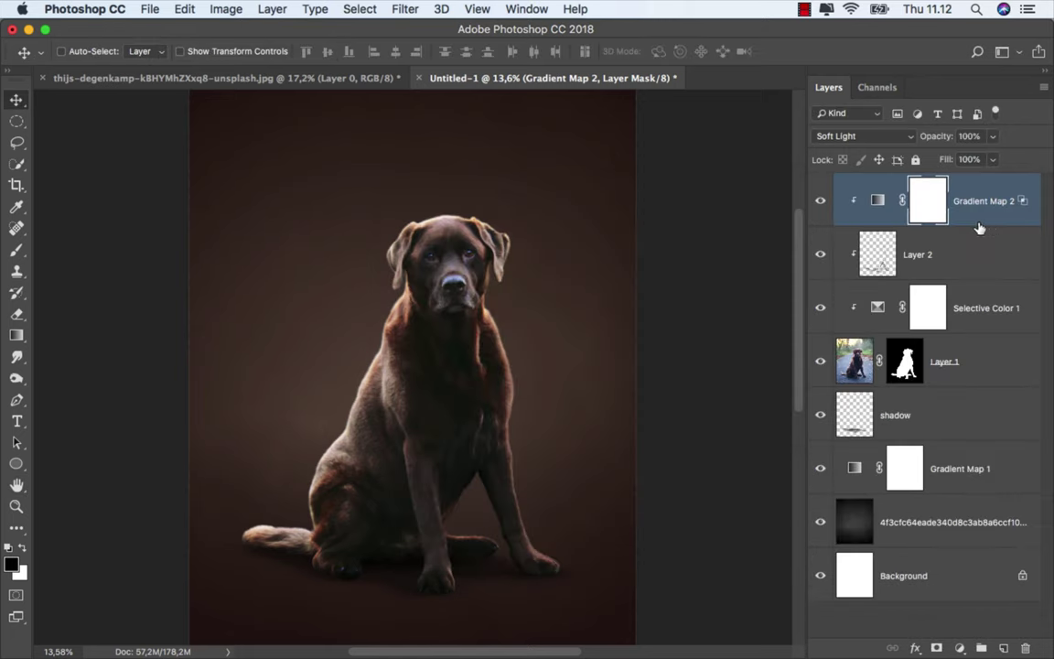
click(821, 200)
- Show Gradient Map 2 again and add an unclipped Soft Light Gradient Map 3 on top
click(876, 188)
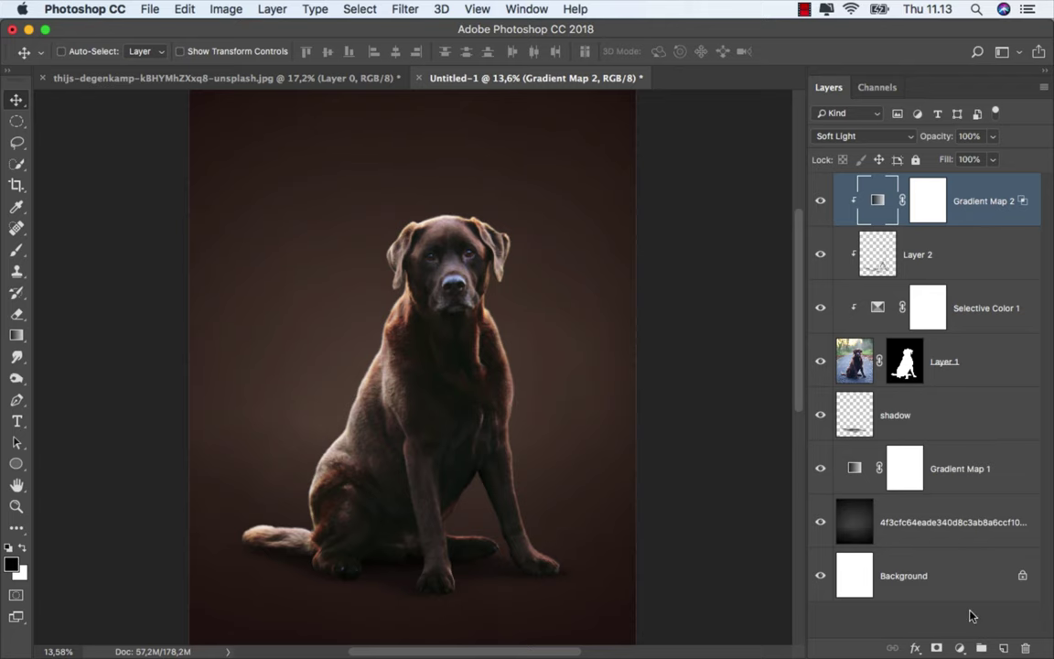
click(958, 648)
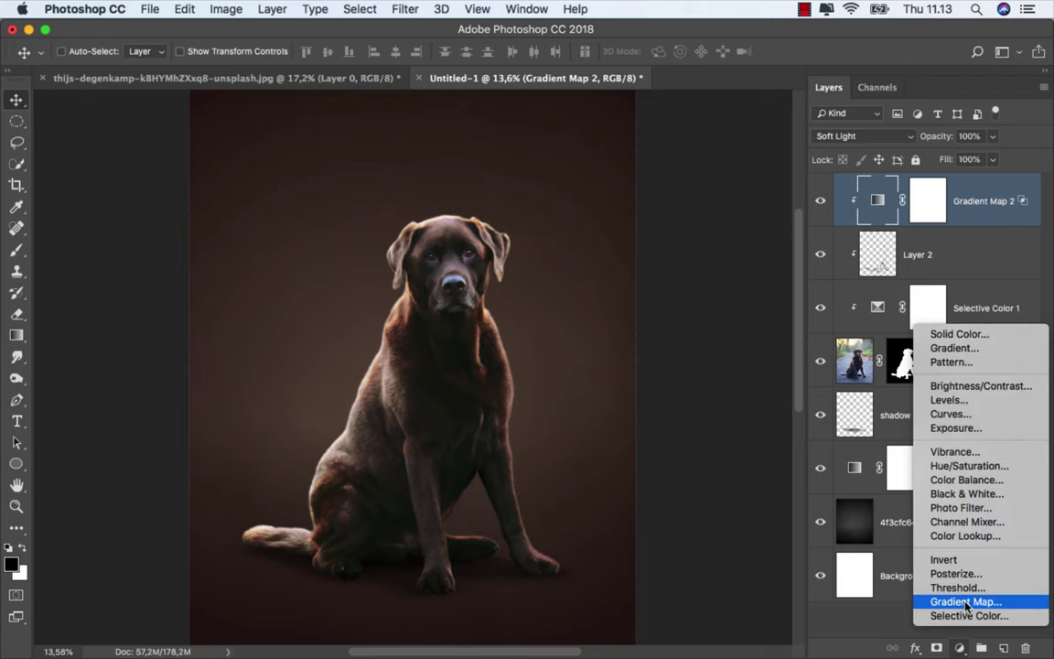
click(967, 602)
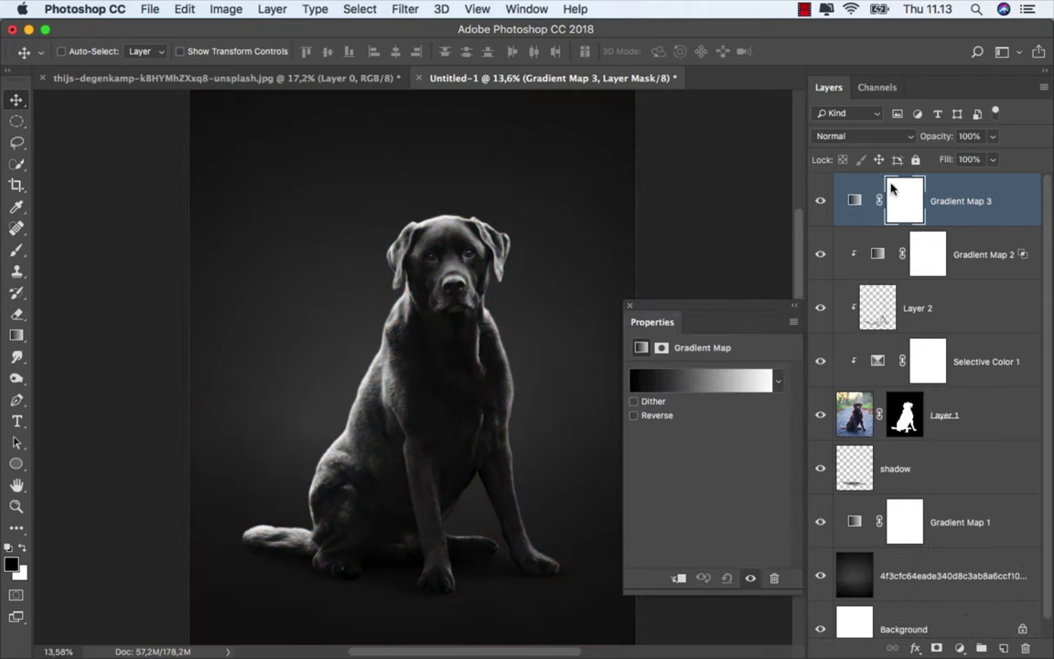
click(860, 135)
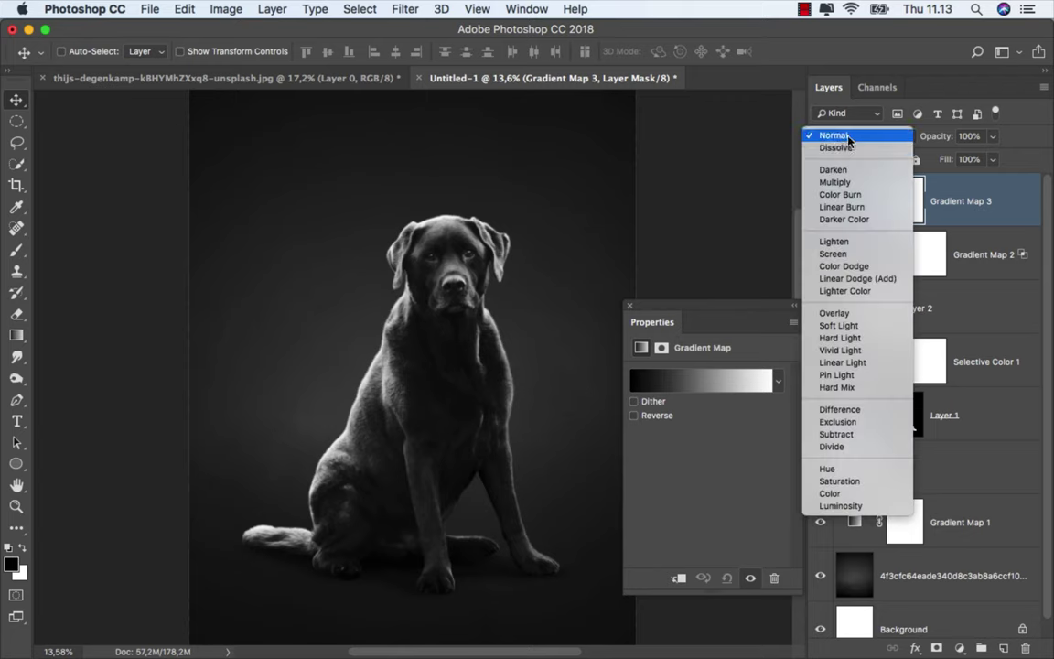
click(849, 327)
click(628, 306)
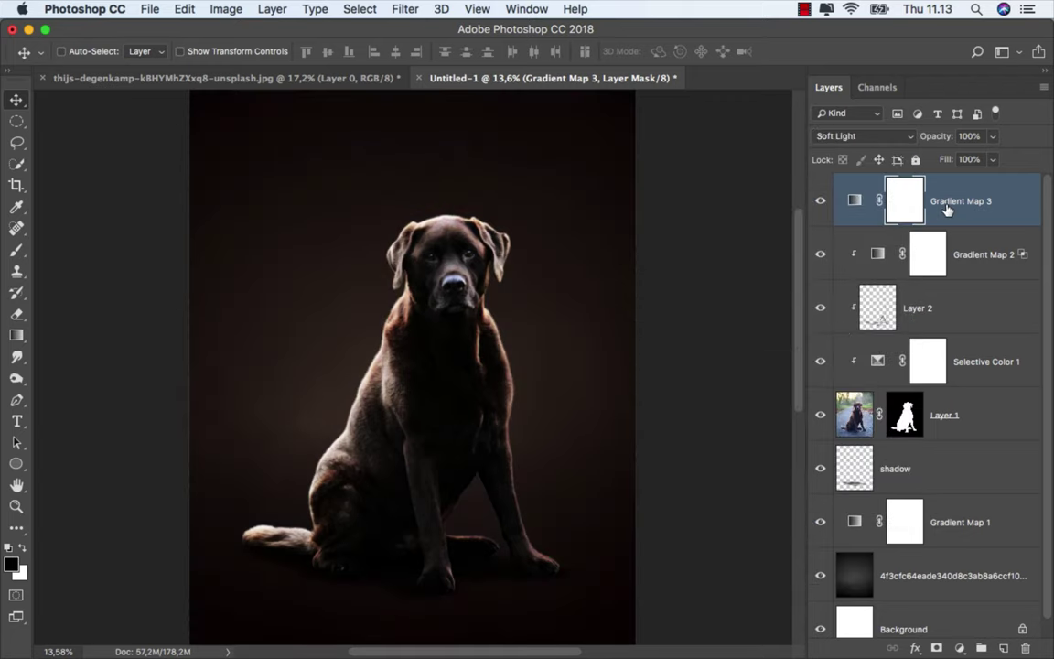
click(948, 210)
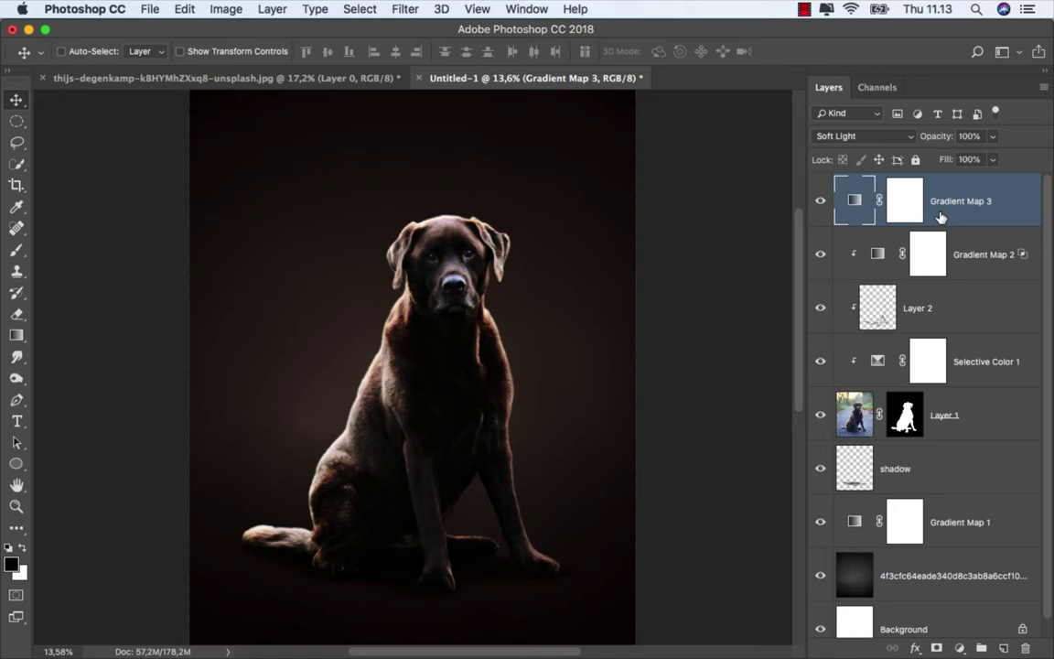
right_click(933, 218)
- Split Gradient Map 3's underlying-layer Blend If shadow handle at 0/90
click(896, 220)
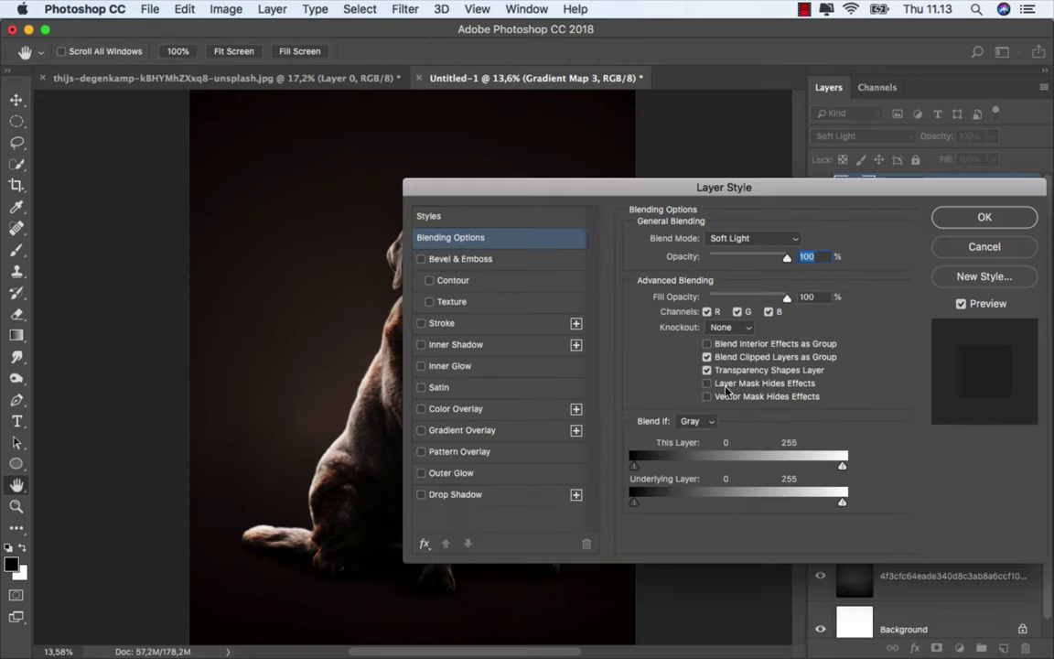
drag(567, 191, 734, 150)
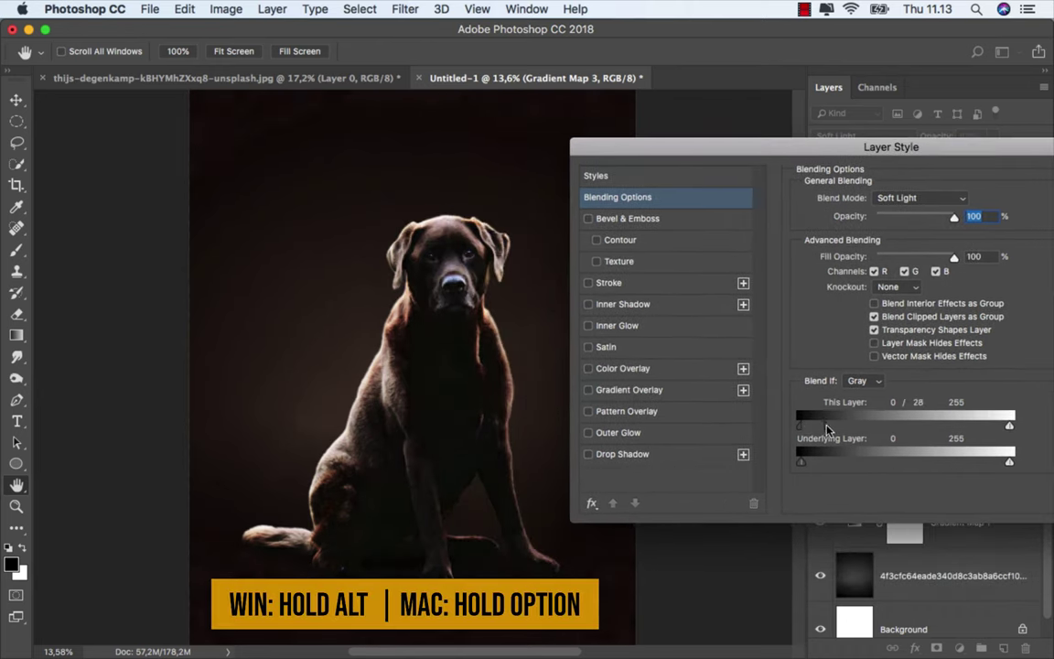
drag(1009, 425, 1012, 419)
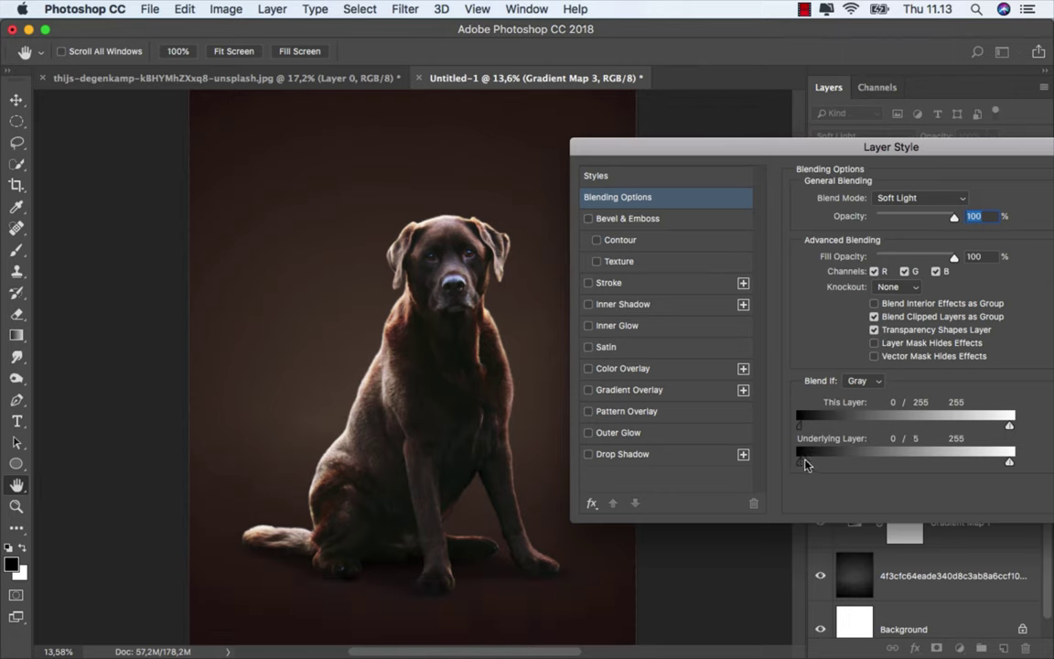
drag(808, 464, 875, 463)
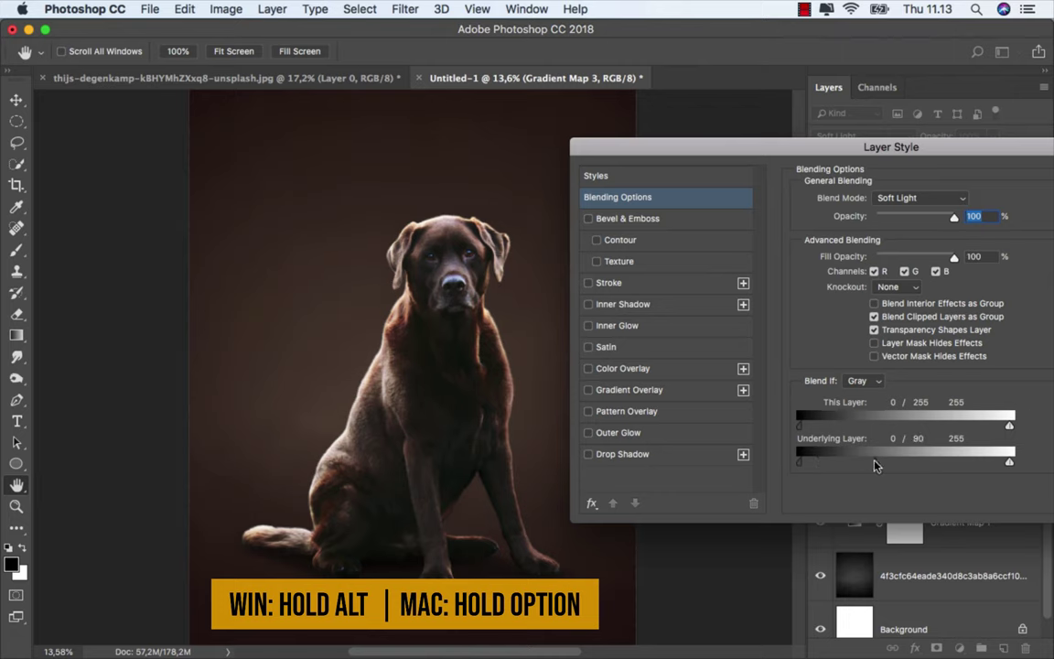
drag(923, 158, 878, 172)
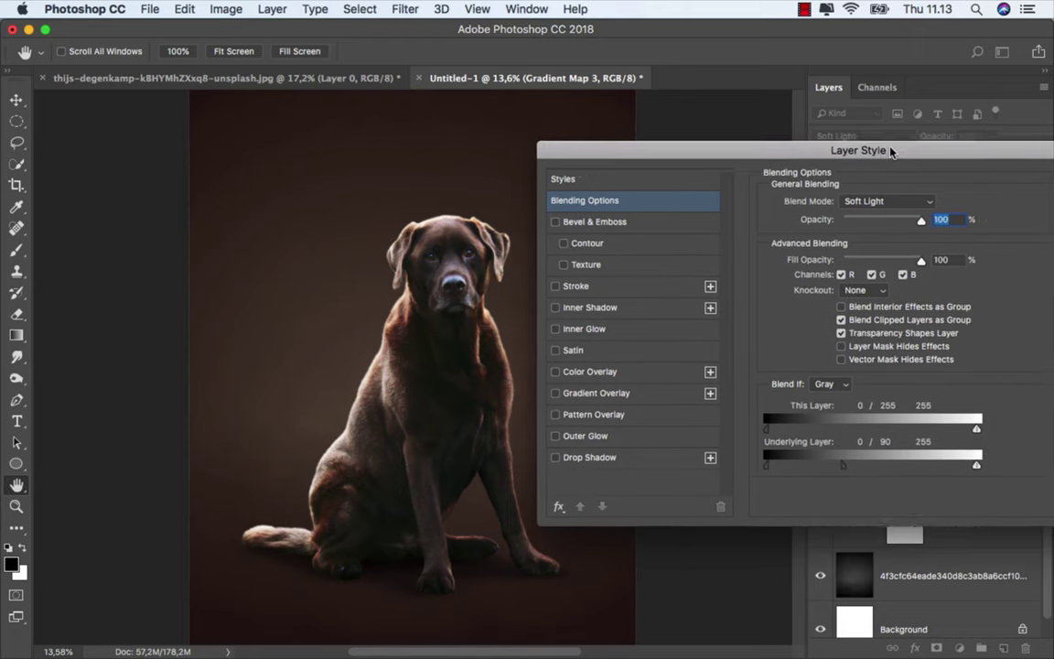
click(1003, 189)
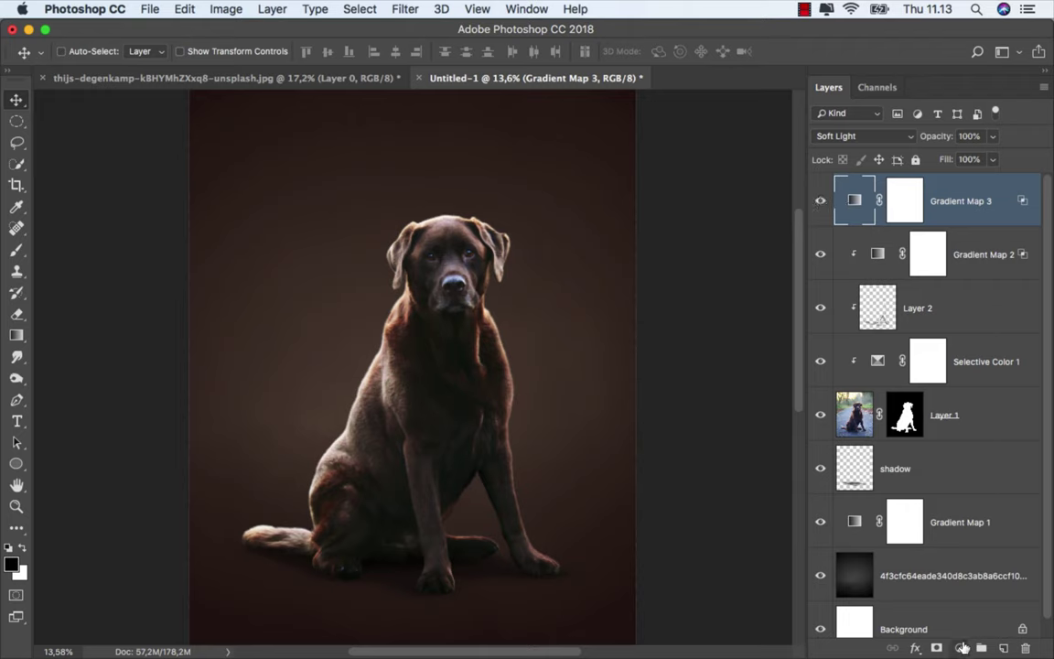
- Add a Normal-mode Gradient Map 4 on top, rendering the image in greyscale
click(959, 648)
click(970, 602)
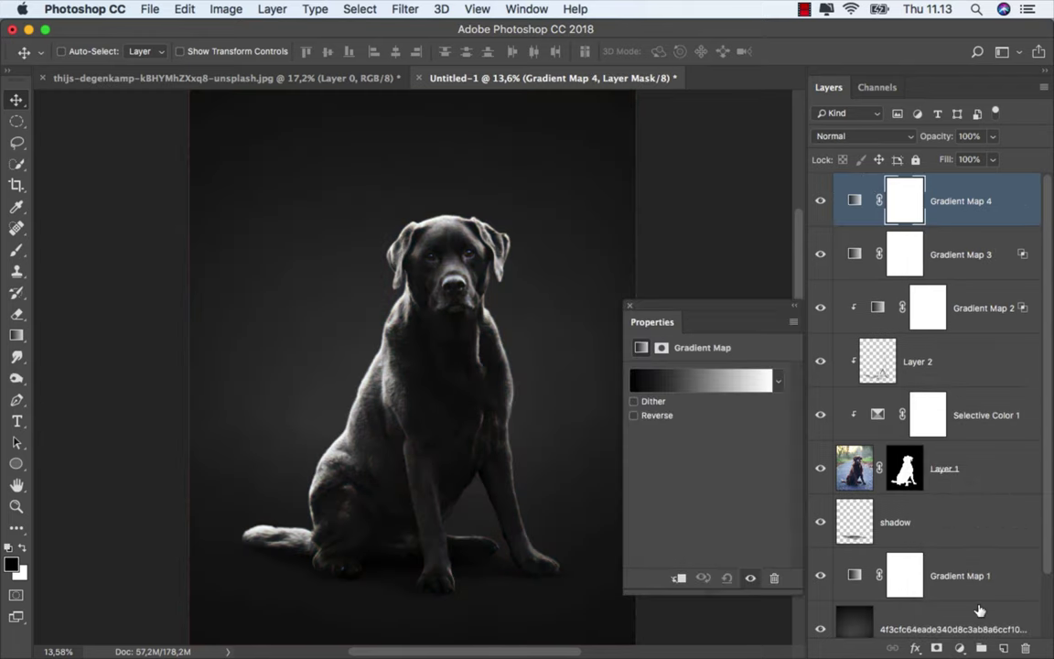
click(630, 306)
click(819, 201)
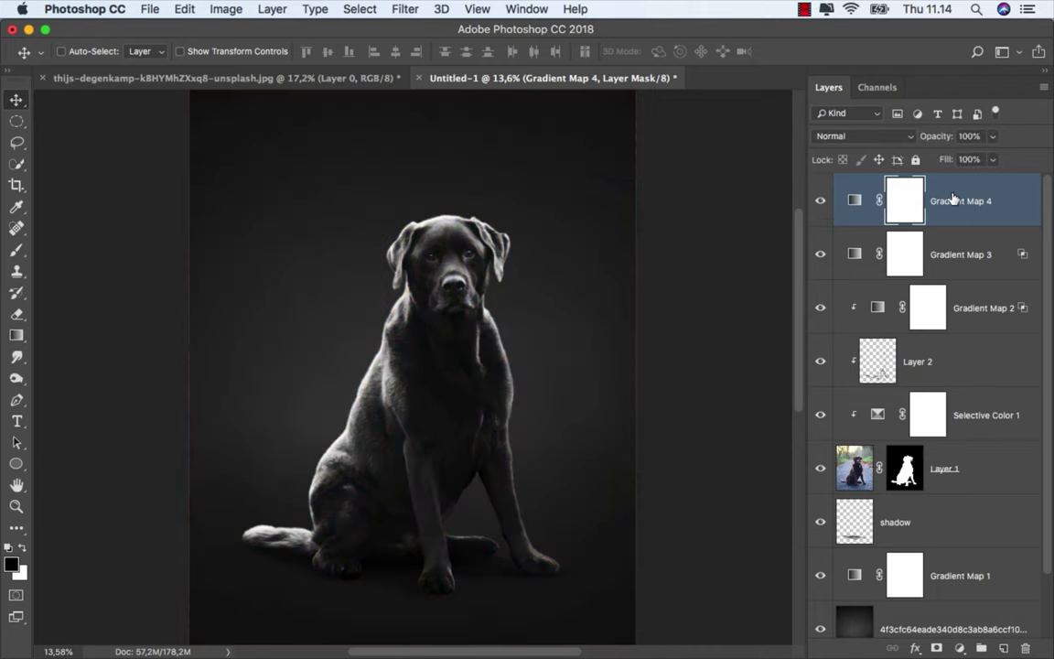
click(854, 196)
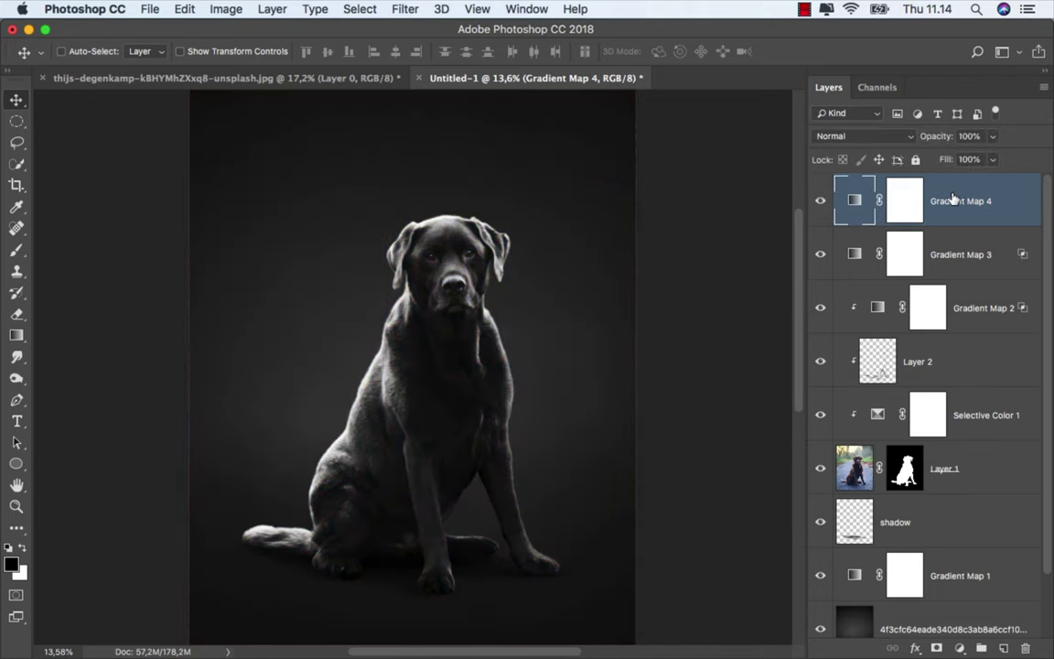